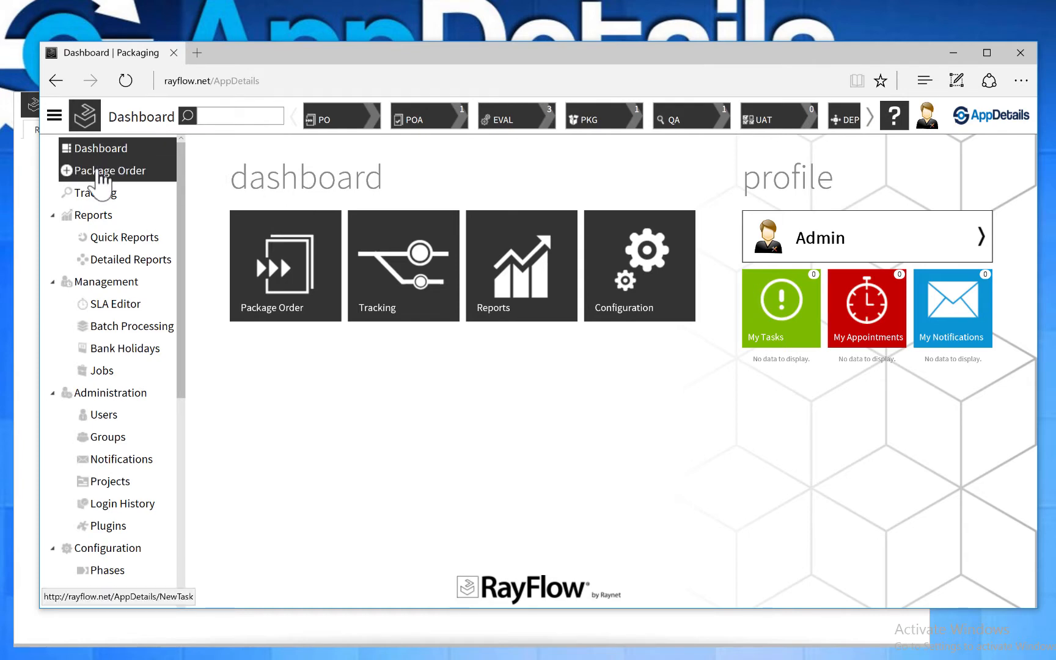
View the package order form and the task tracking overview in the web portal, and close the browser
left_click(101, 174)
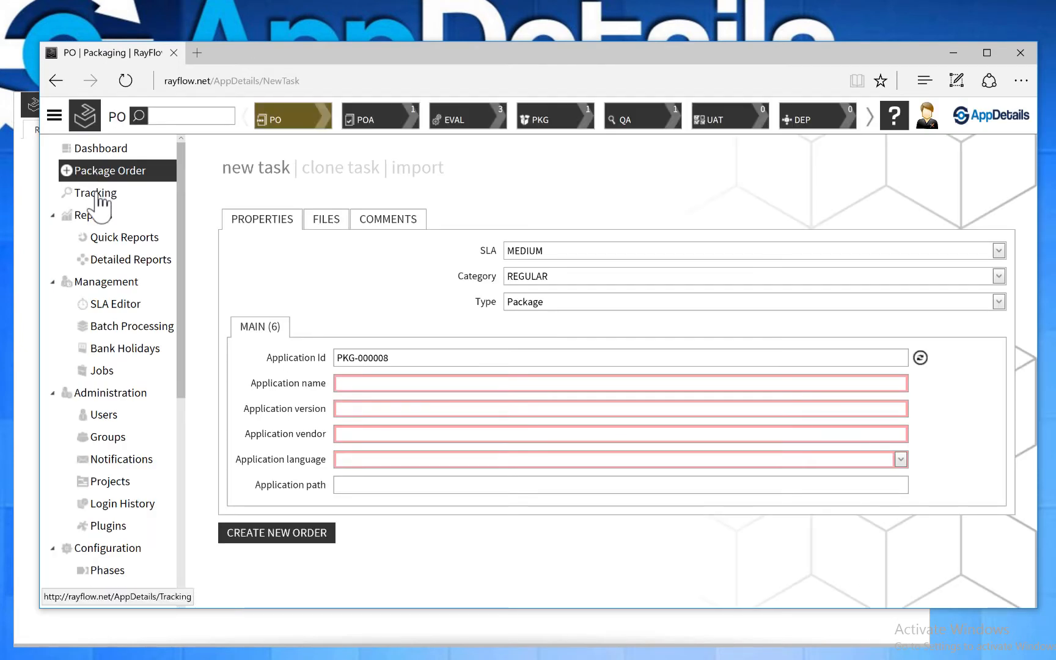
left_click(97, 194)
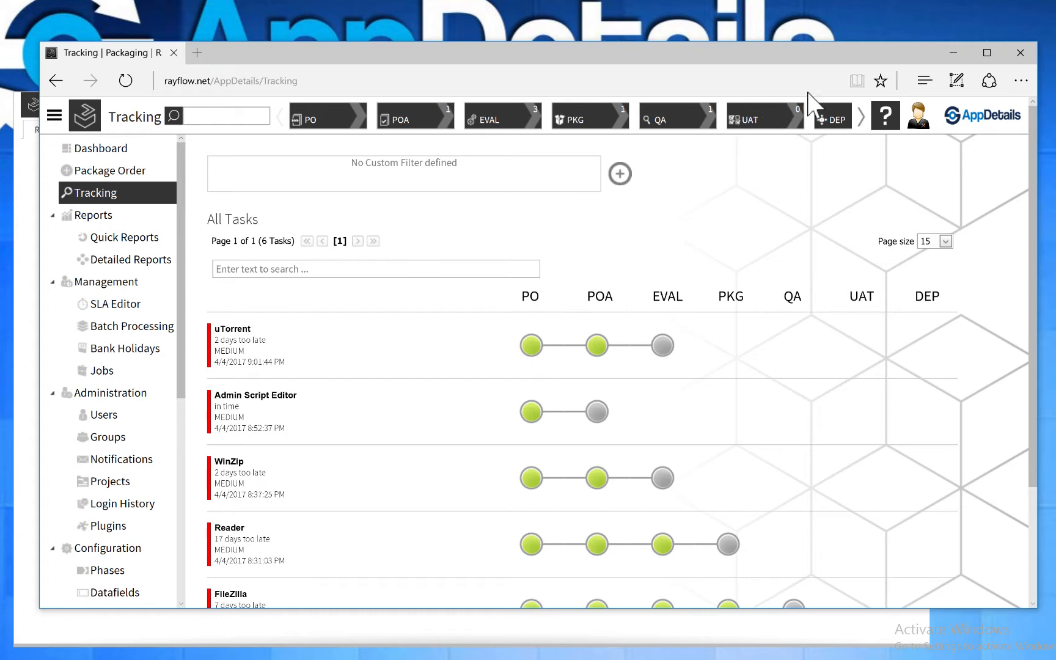
left_click(1021, 54)
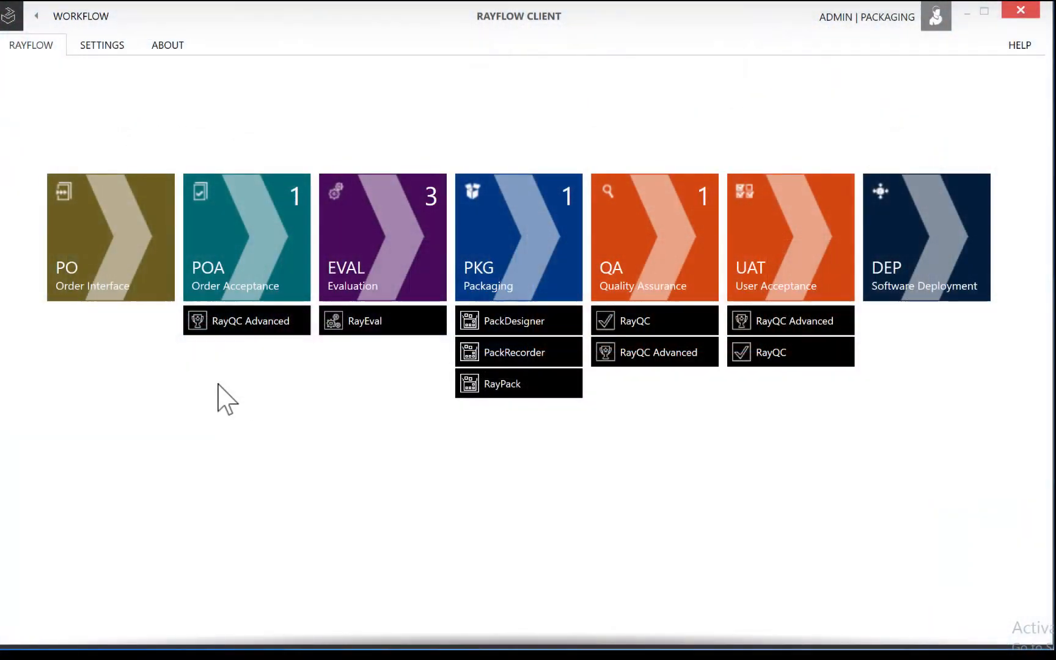
Create a new package order from cdbxp_setup_x64_4.5.7.6521.msi in Downloads, letting RayFlow fill the available fields, and submit it
left_click(110, 257)
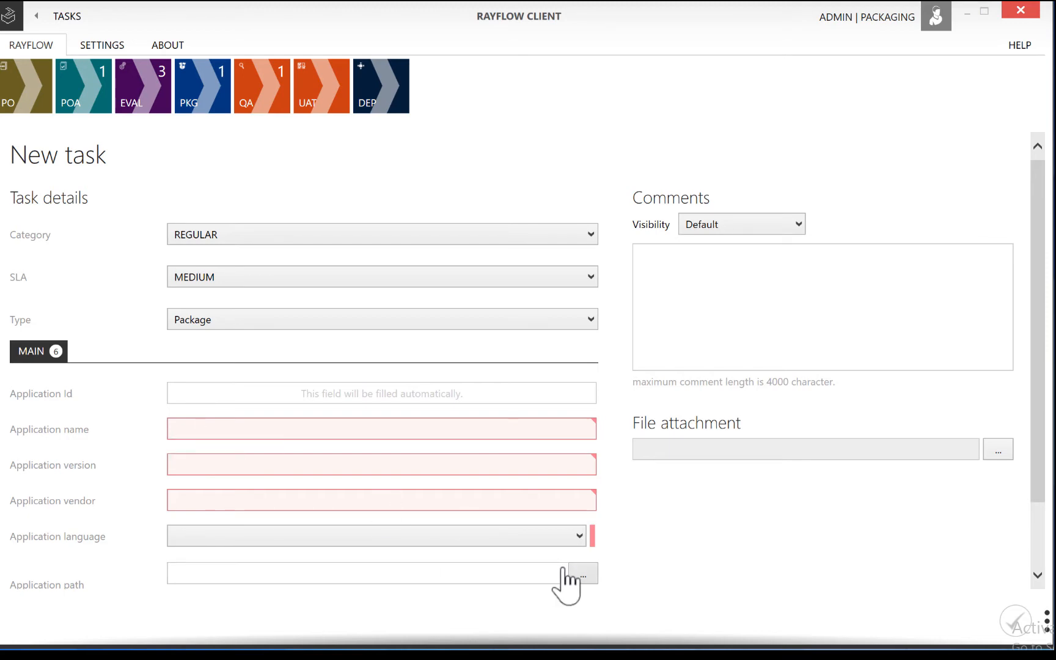
left_click(583, 573)
left_click(367, 278)
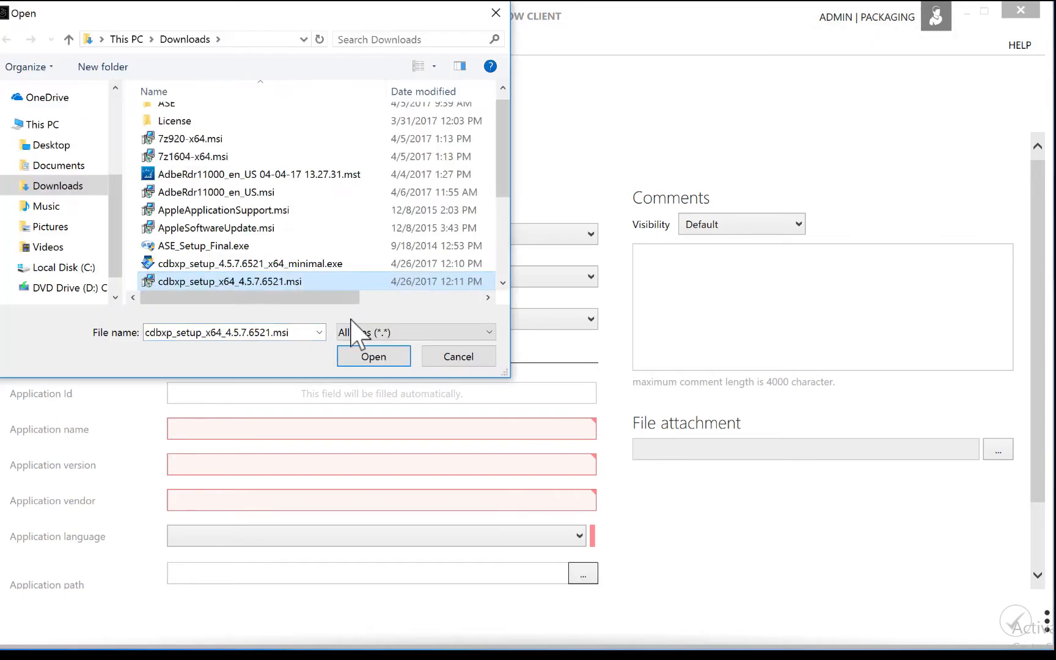
left_click(369, 351)
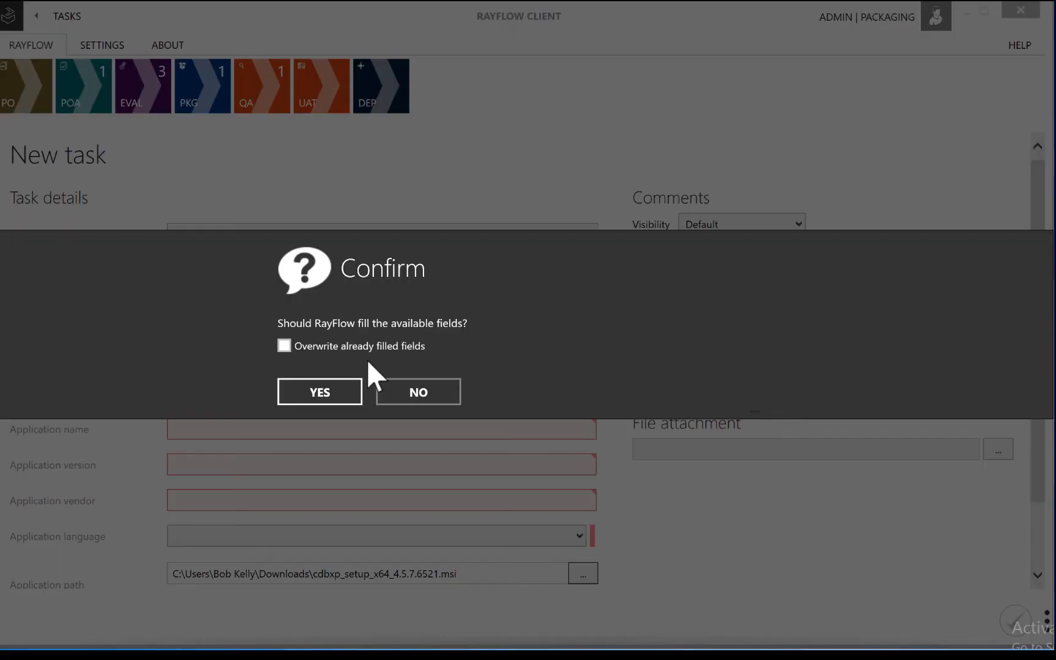
left_click(318, 391)
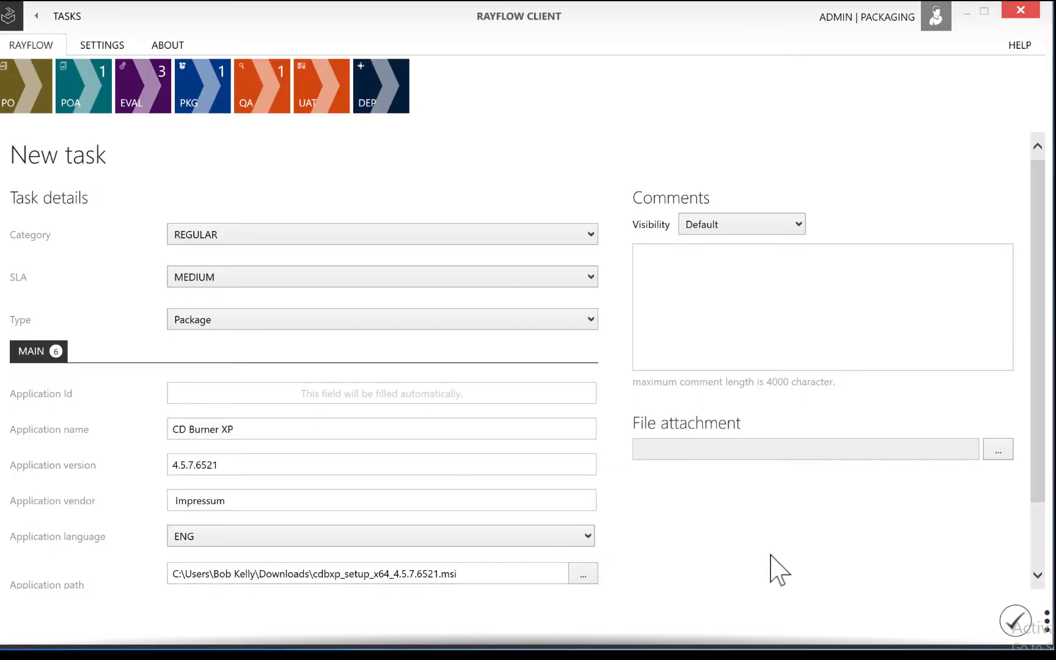
left_click(1015, 618)
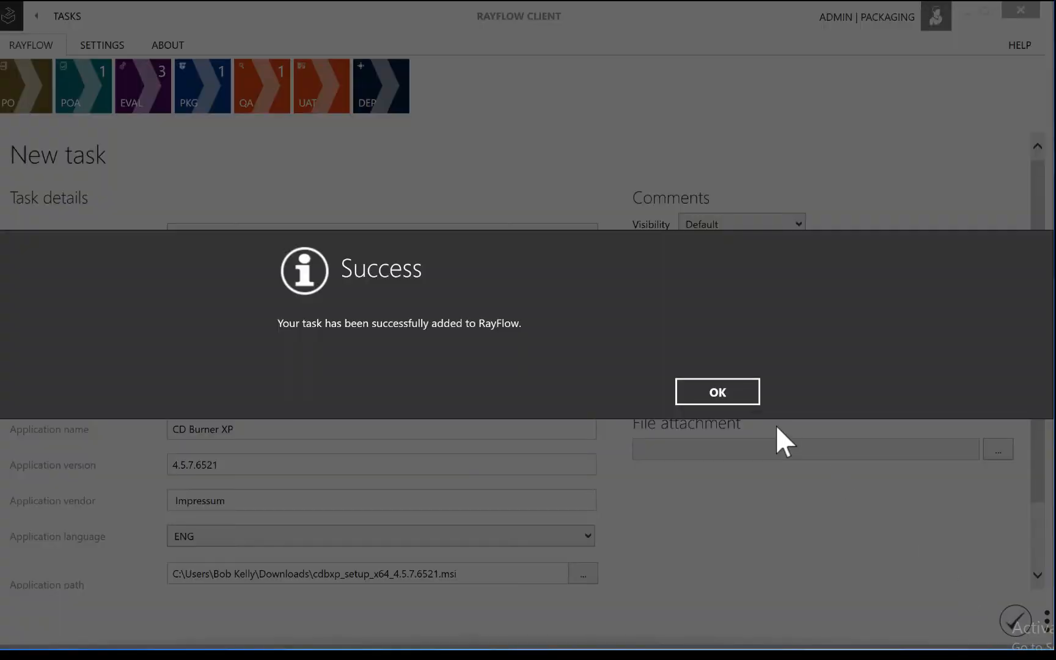
left_click(716, 393)
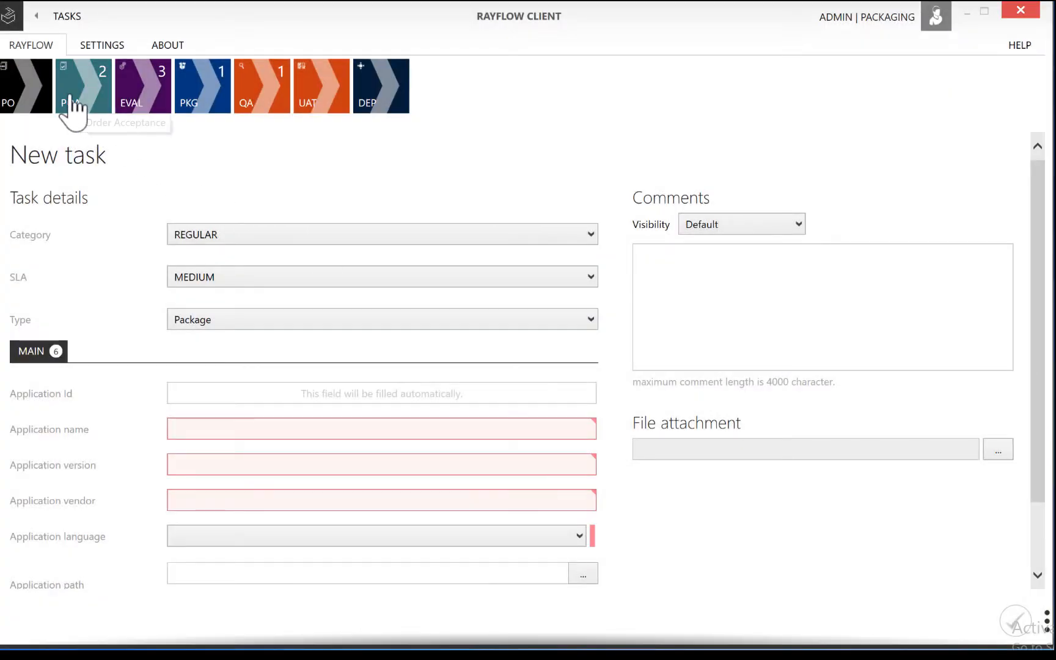
Accept the CD Burner XP task in the Order Acceptance phase and test it in RayQC Advanced
left_click(72, 110)
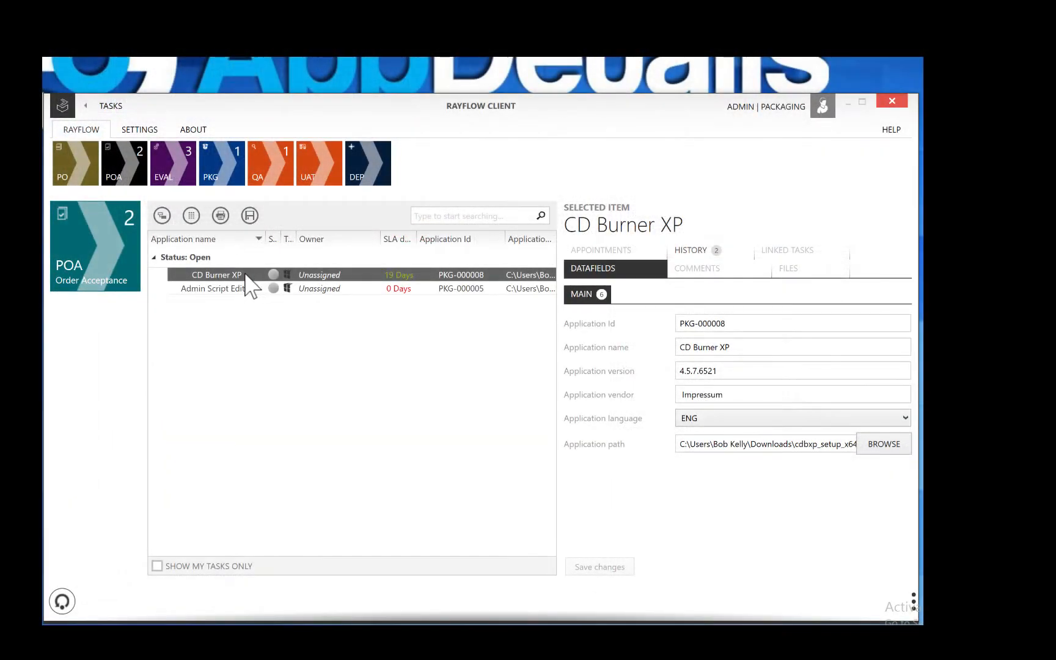
right_click(246, 276)
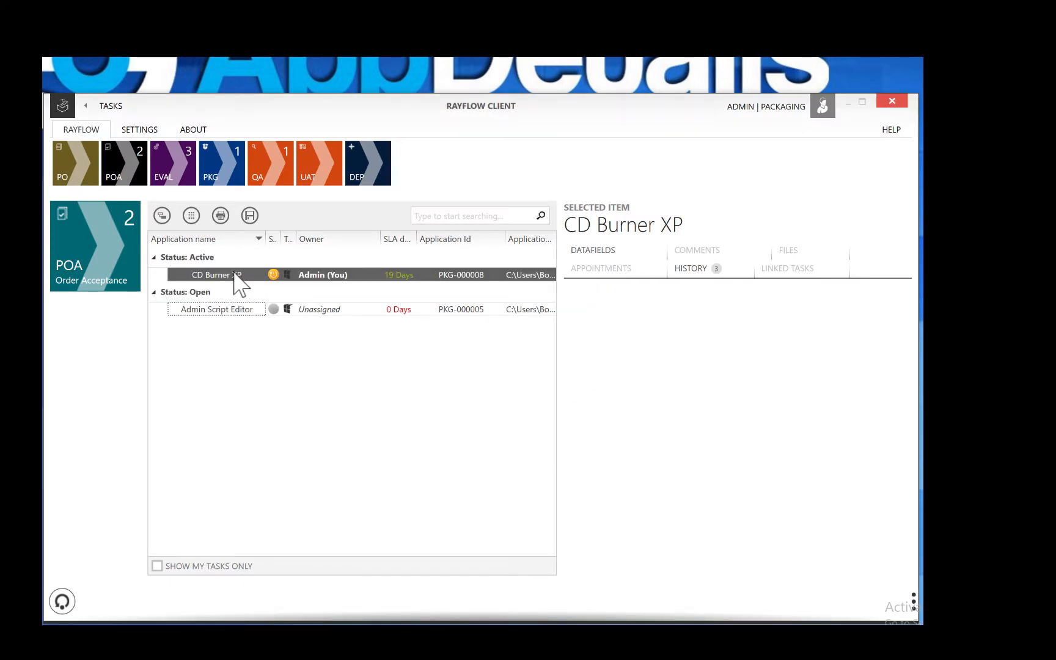
right_click(236, 273)
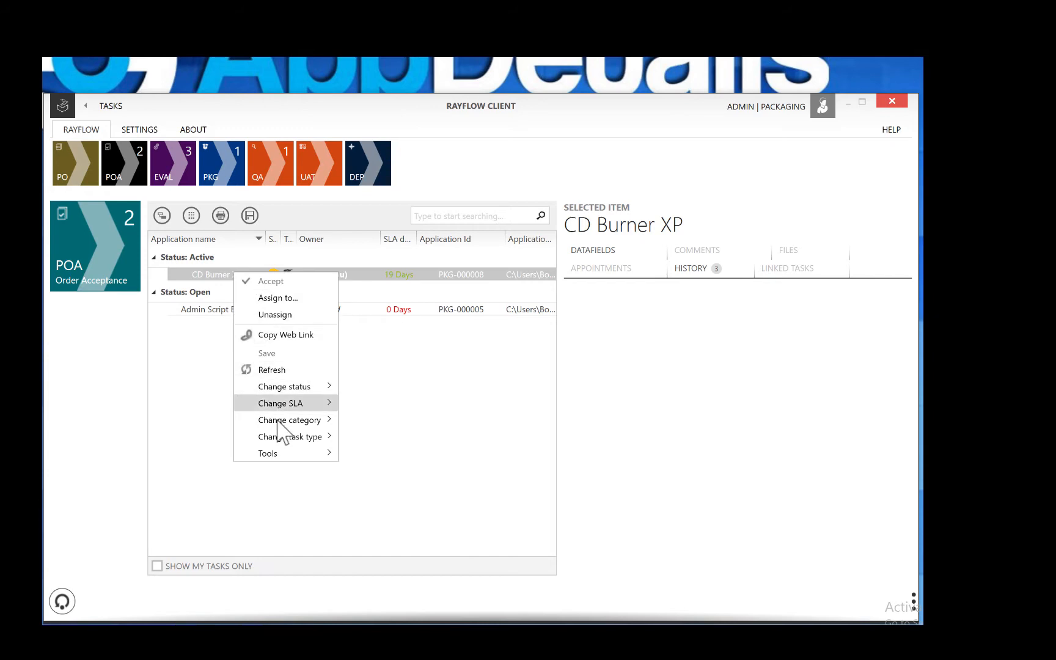
mouse_move(302, 454)
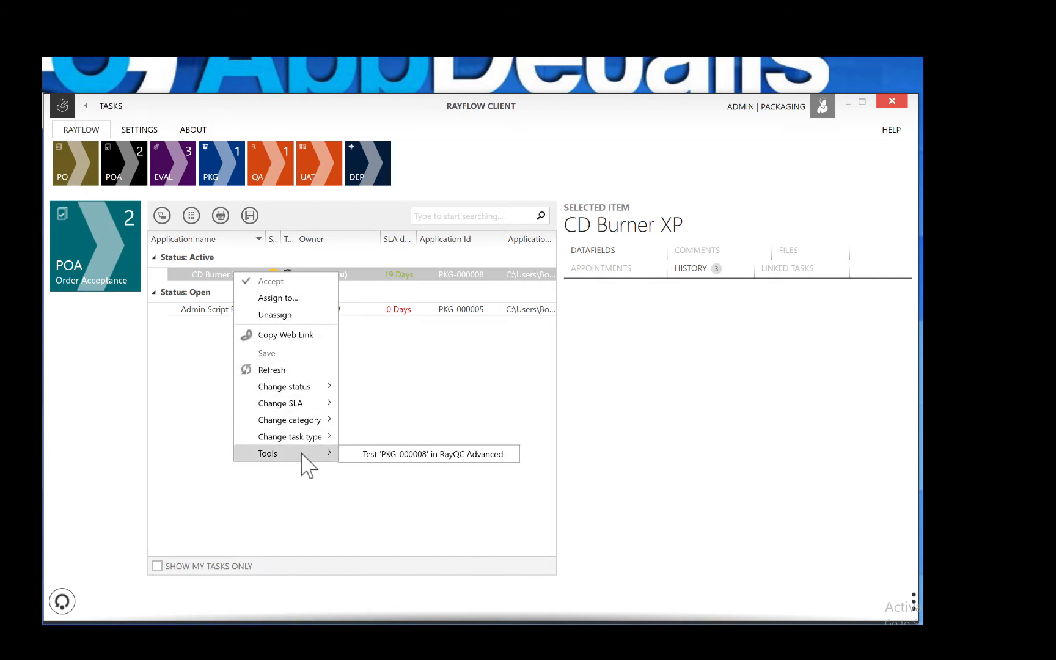
left_click(384, 454)
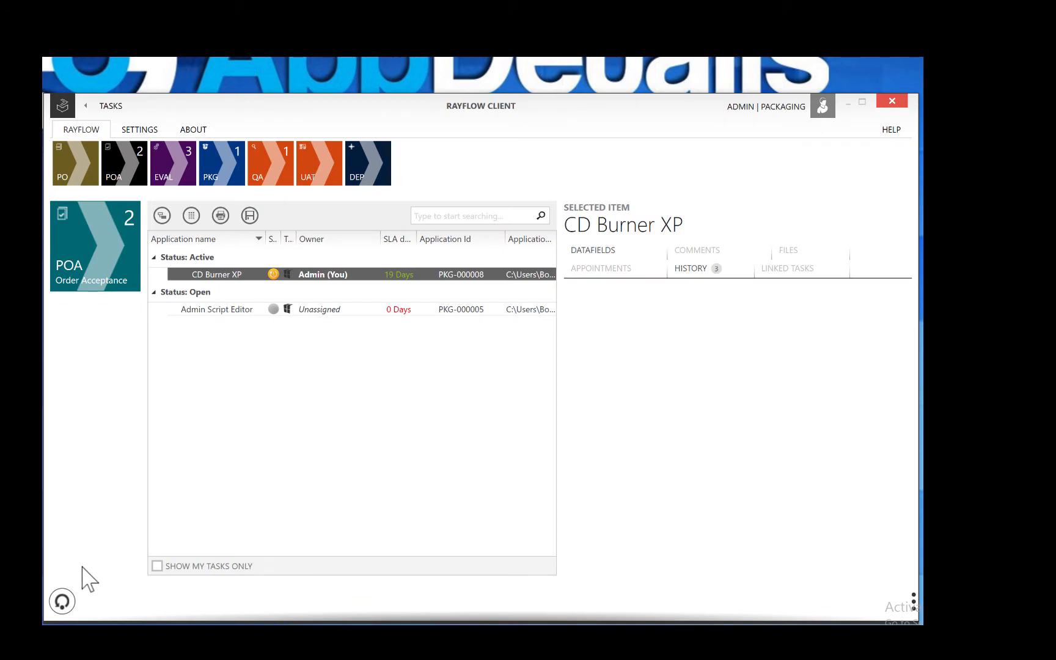
Refresh the Order Acceptance tasks and download the CD Burner XP task's Report_20170427_050748.pdf to the Desktop
left_click(61, 601)
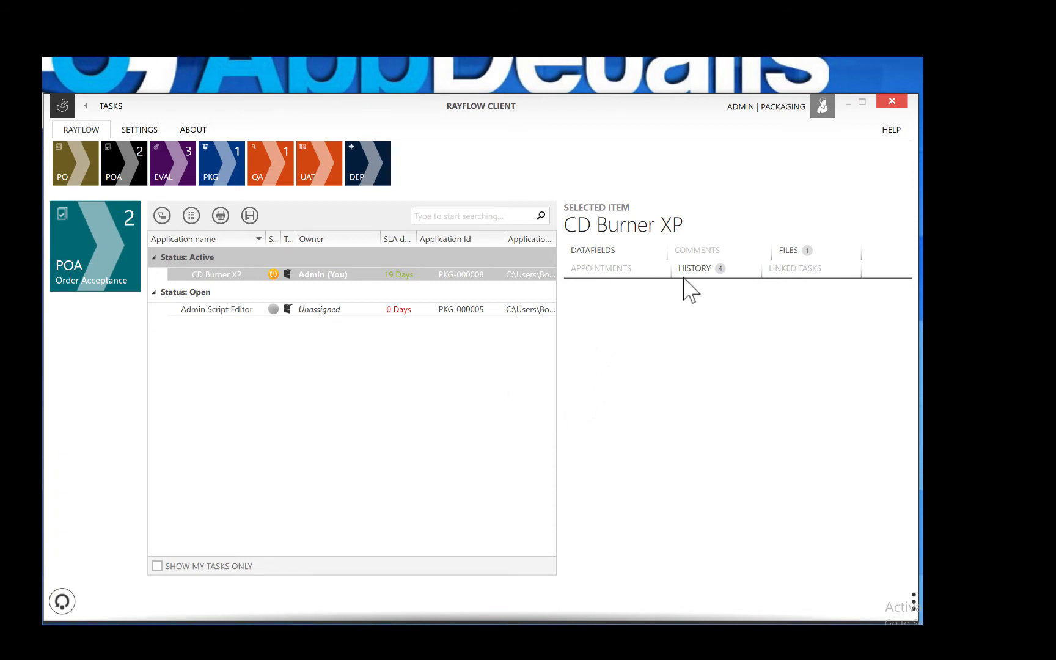
left_click(794, 250)
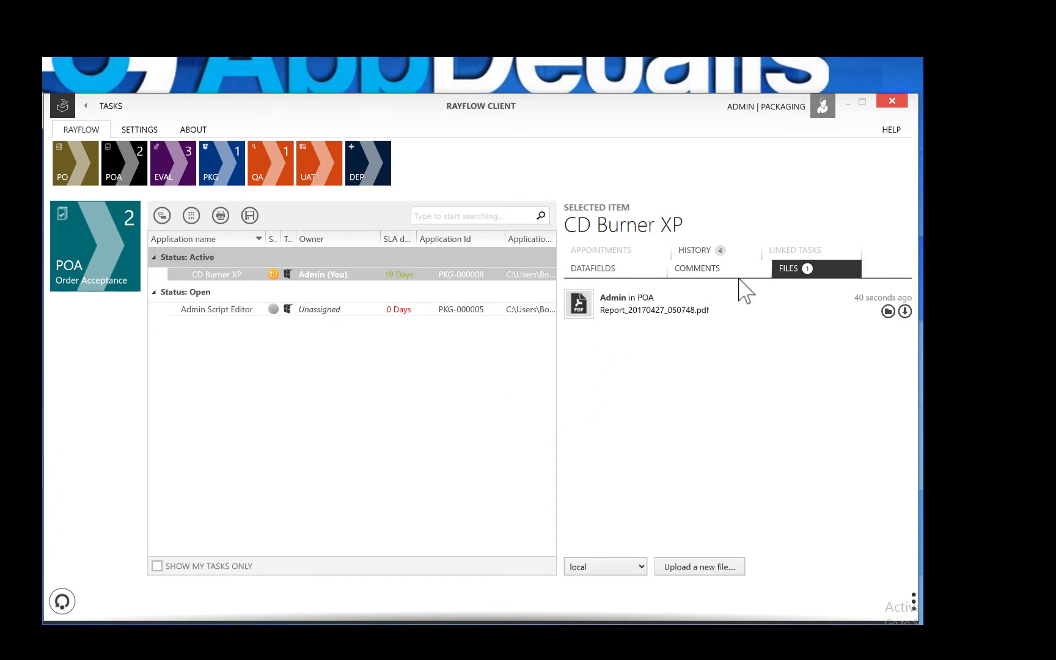
left_click(905, 311)
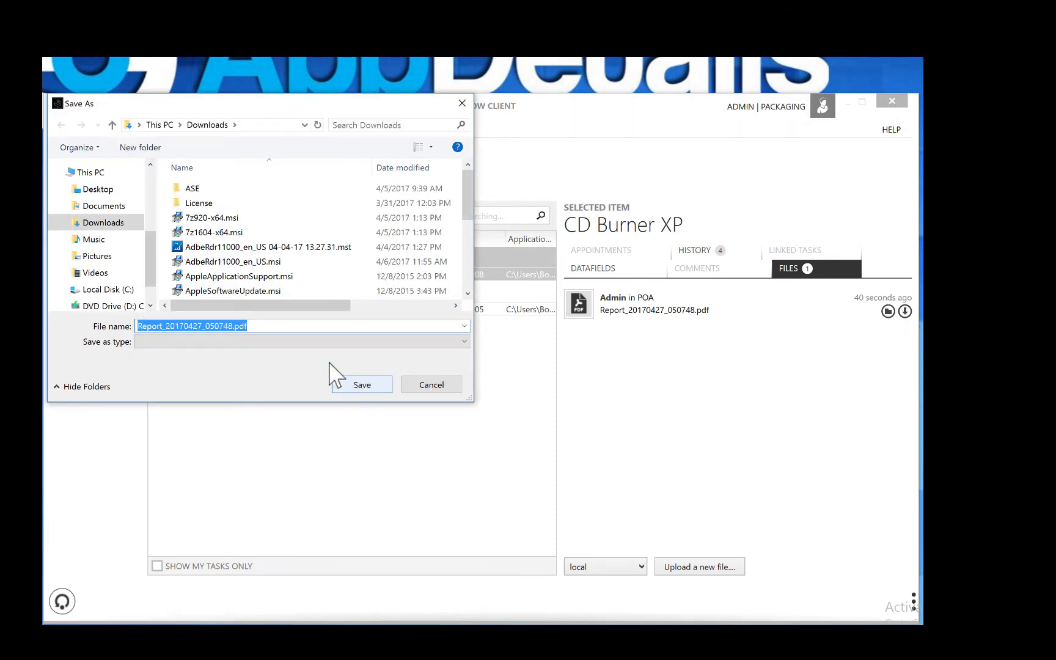
left_click(97, 190)
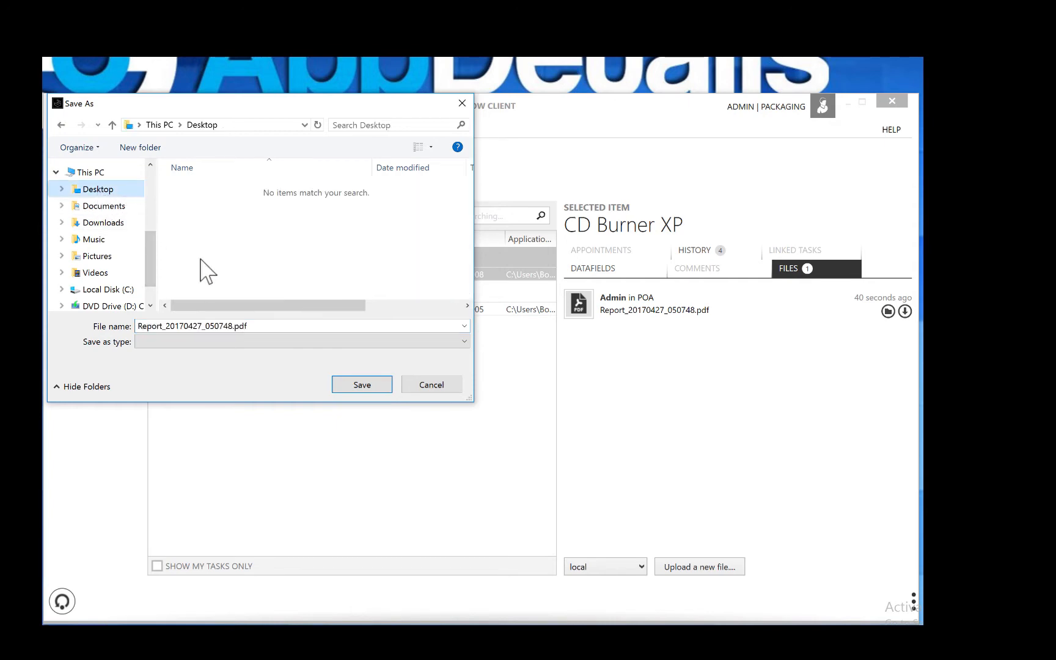
left_click(358, 386)
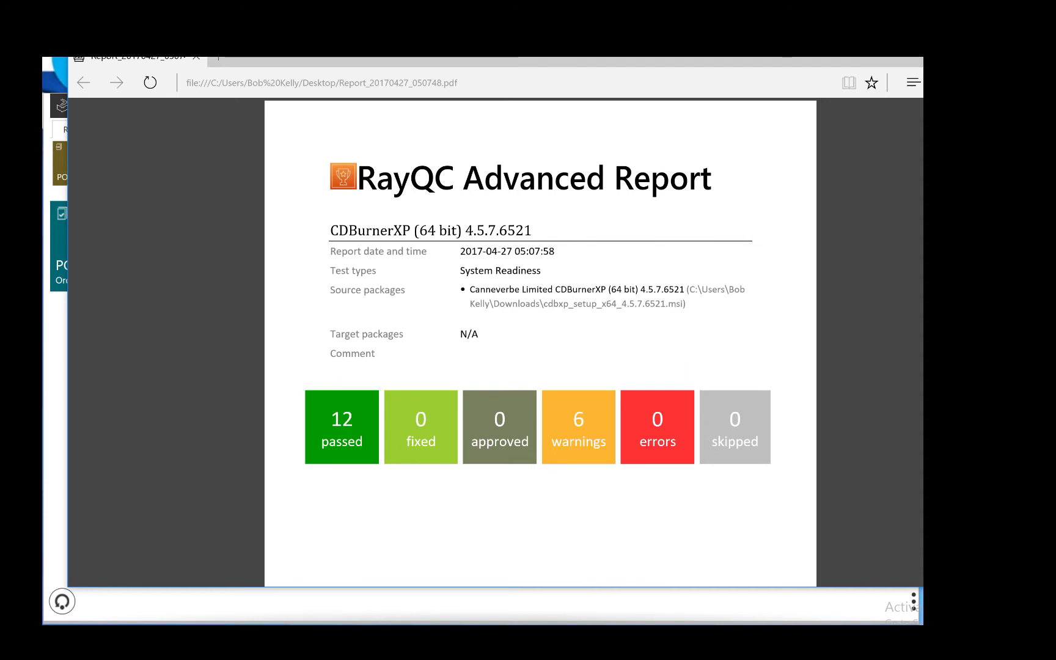
Review the summary, results chart and rule details in the RayQC Advanced report, and close it
scroll(540, 343, "down", 1)
scroll(540, 342, "down", 3)
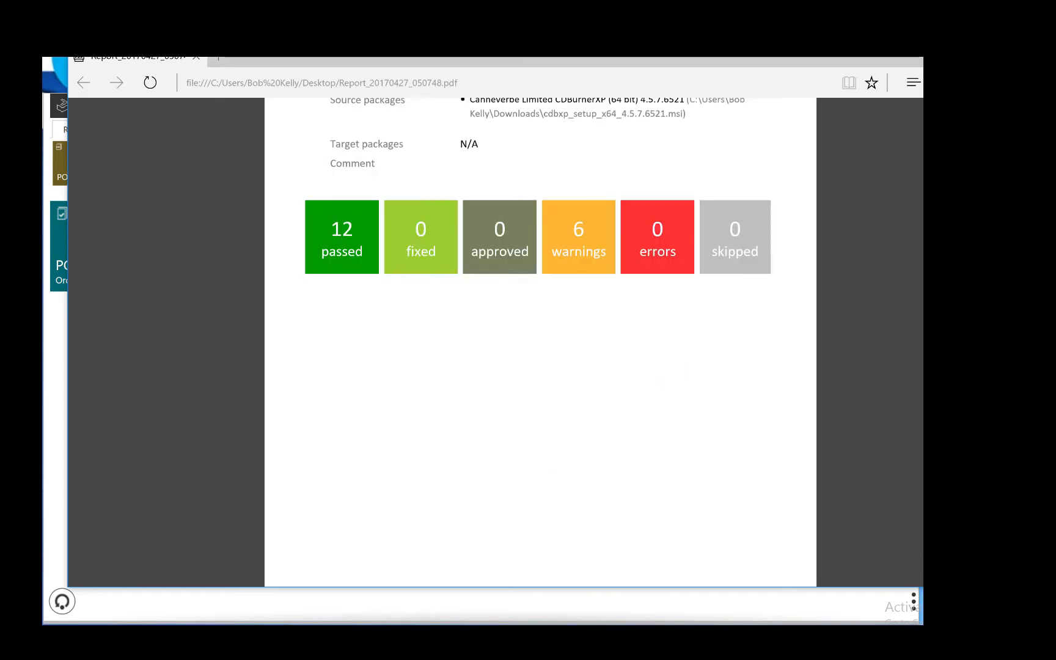
scroll(541, 342, "down", 6)
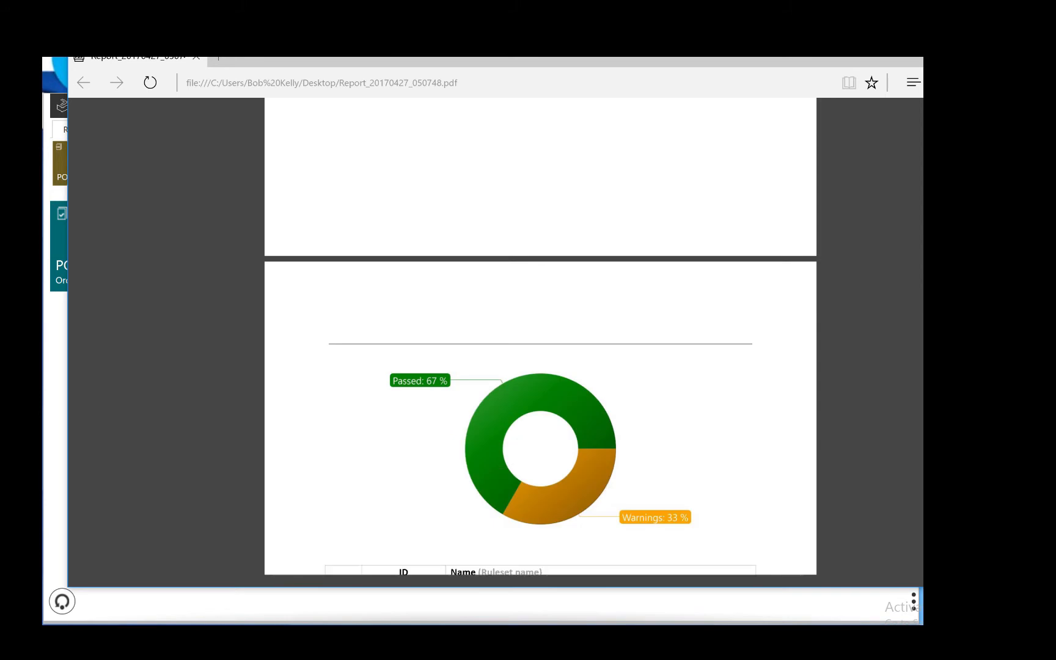
scroll(541, 342, "down", 4)
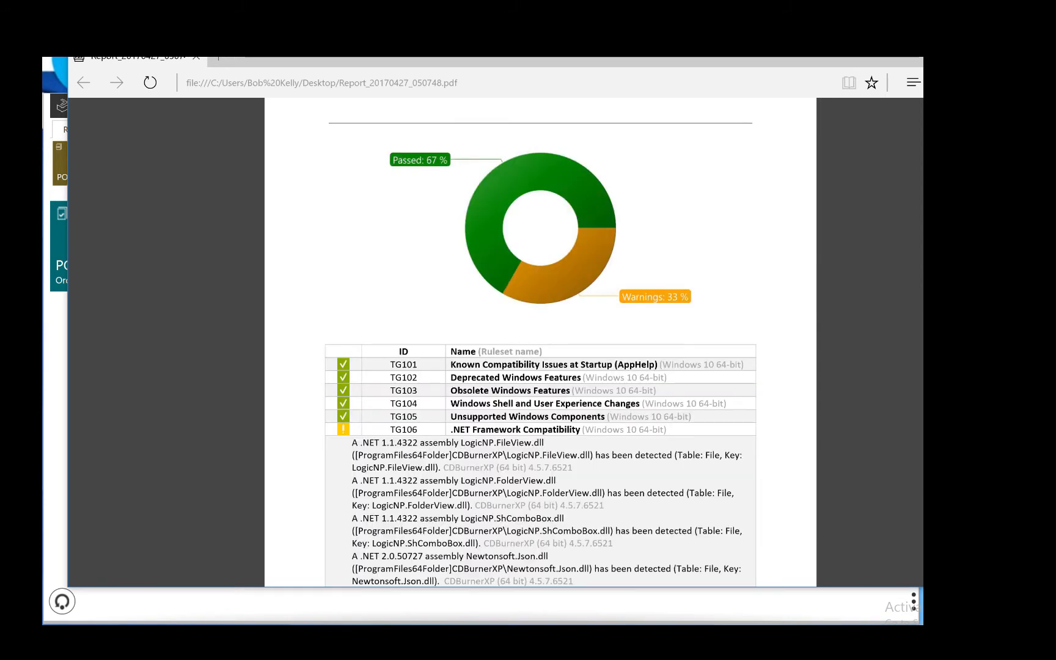
left_click(1017, 49)
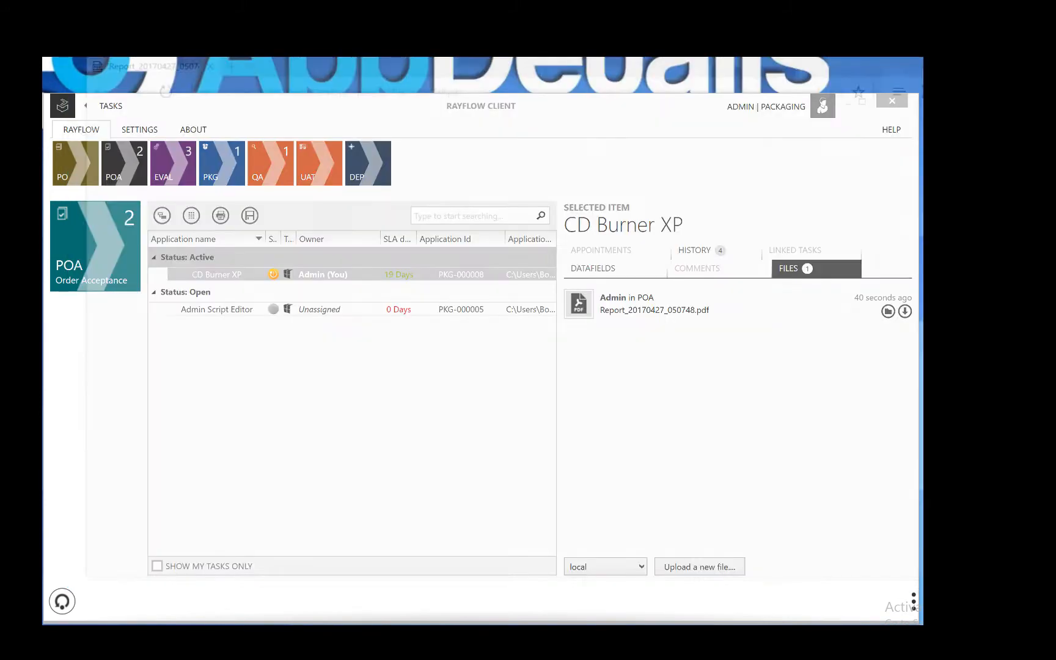
In RayQC Advanced, examine the library's WinZip 21.0 and Adobe Reader XI test results and the OS snapshots, and close the application
double_click(317, 278)
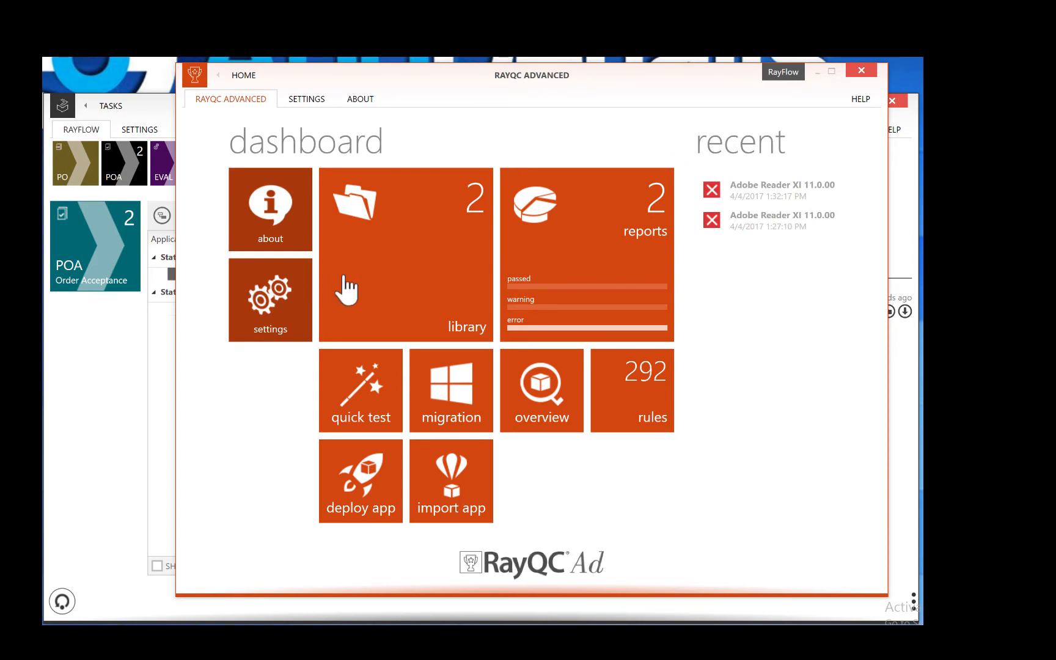
left_click(401, 304)
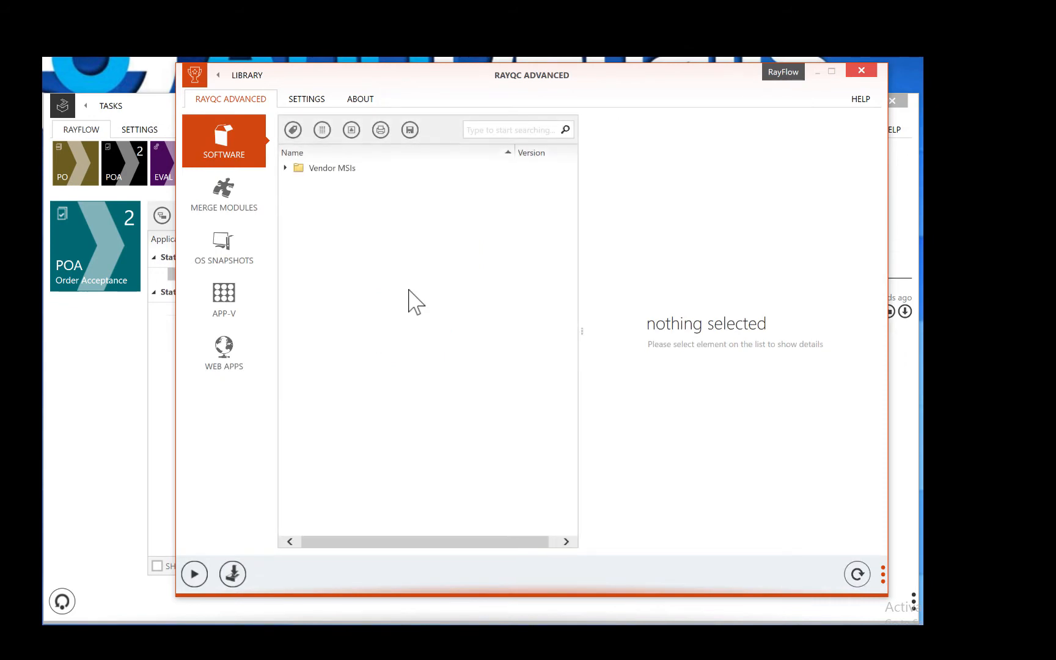
left_click(285, 167)
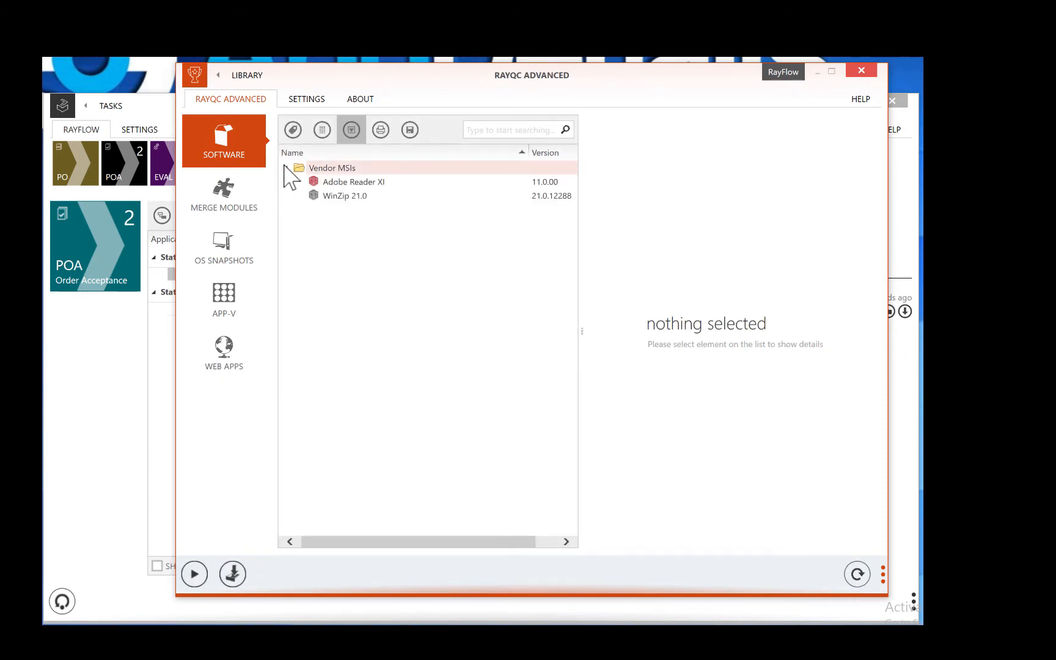
left_click(348, 196)
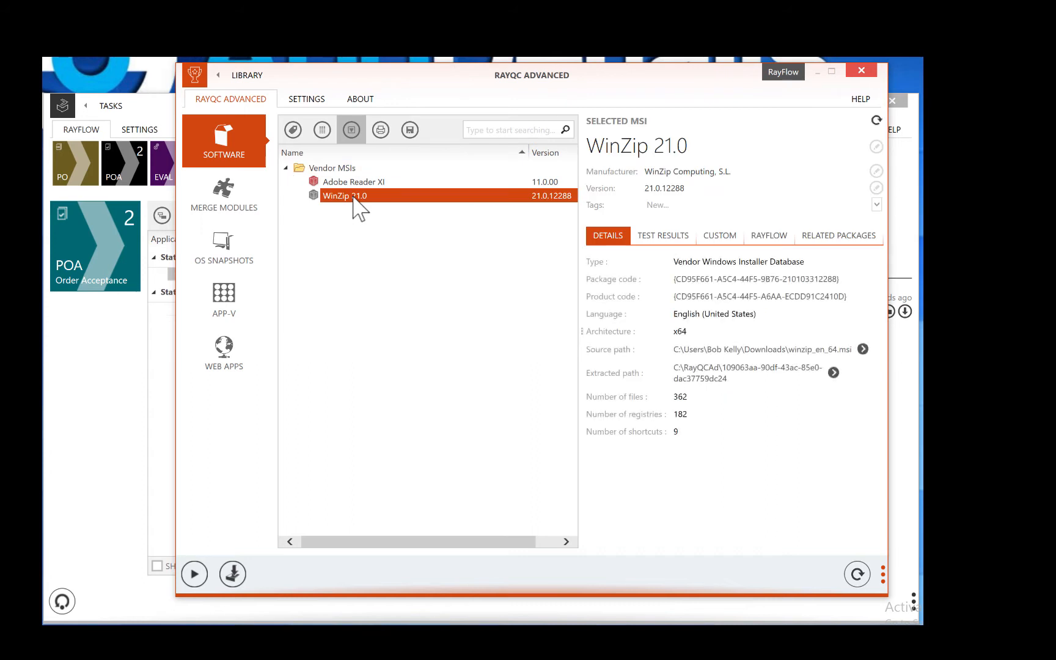
left_click(651, 233)
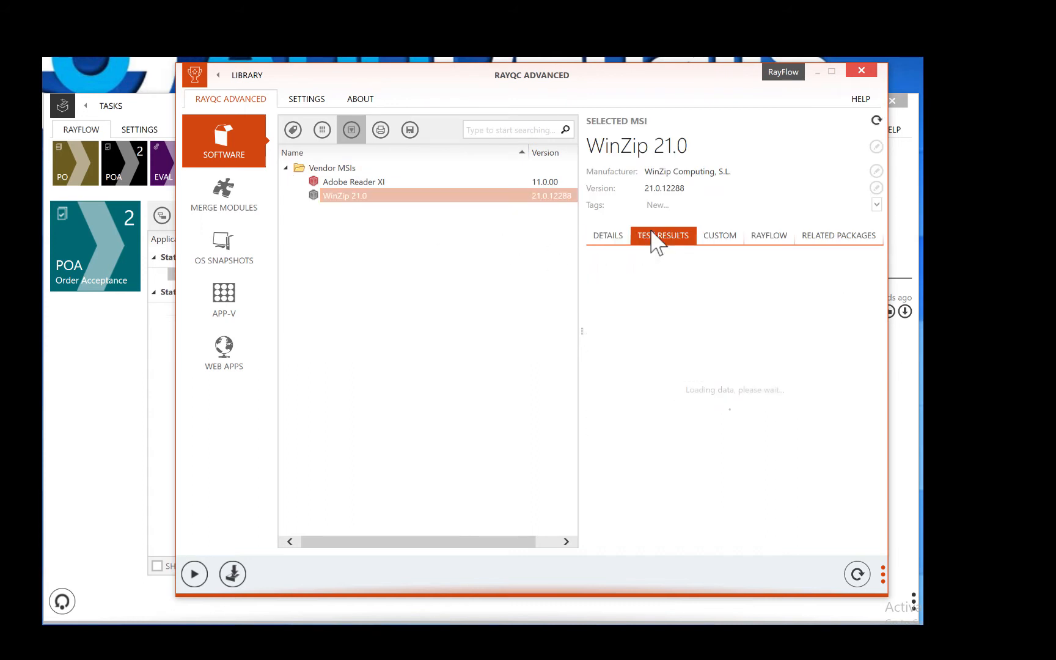
left_click(430, 182)
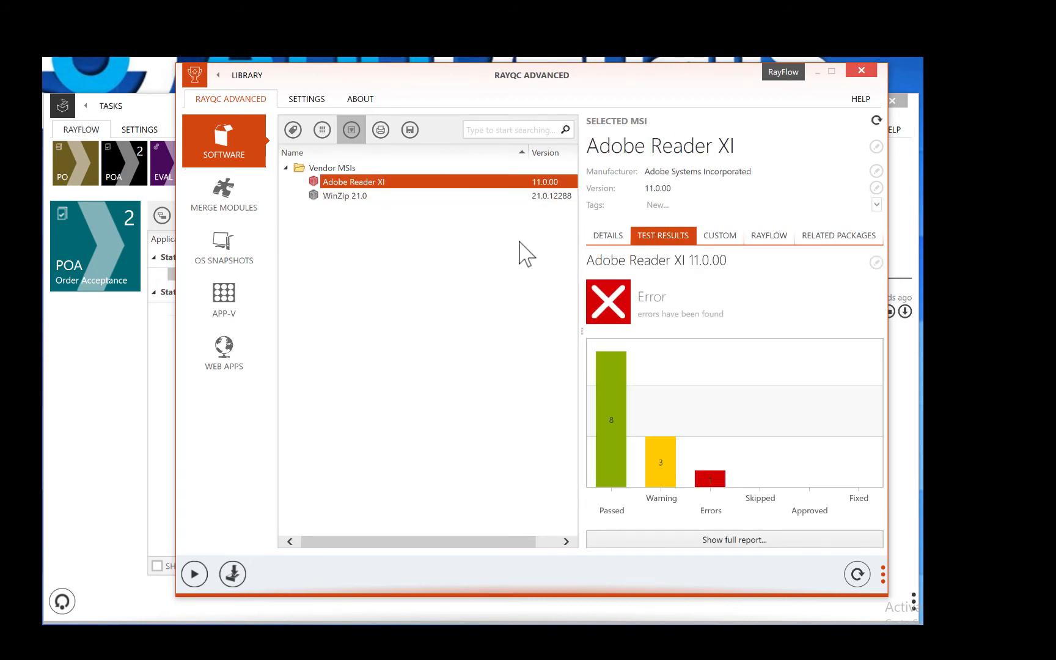
left_click(210, 241)
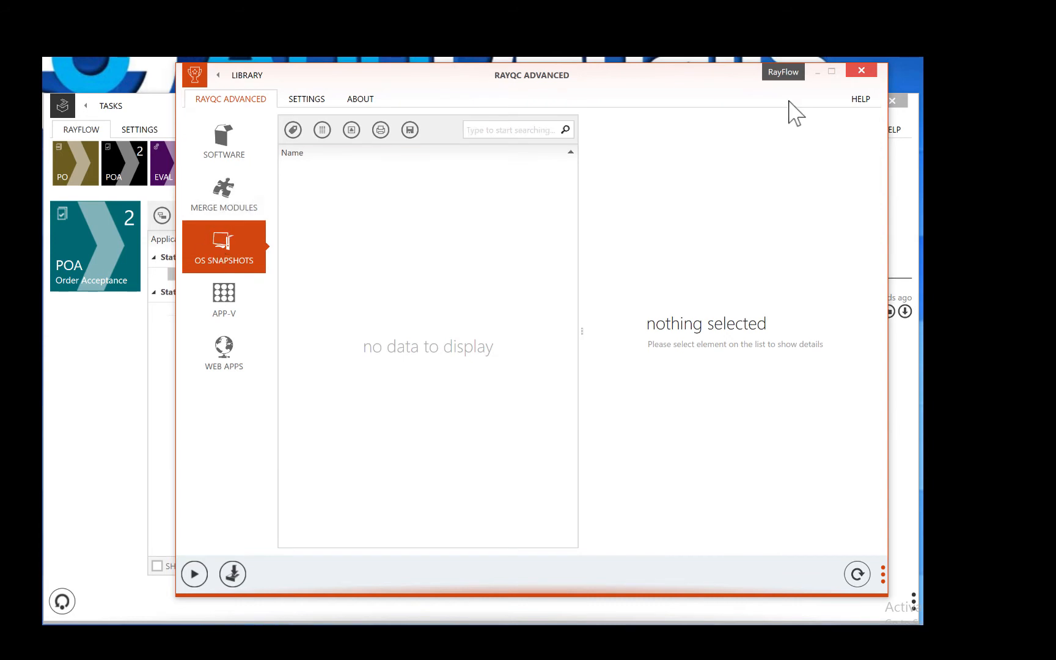
left_click(861, 71)
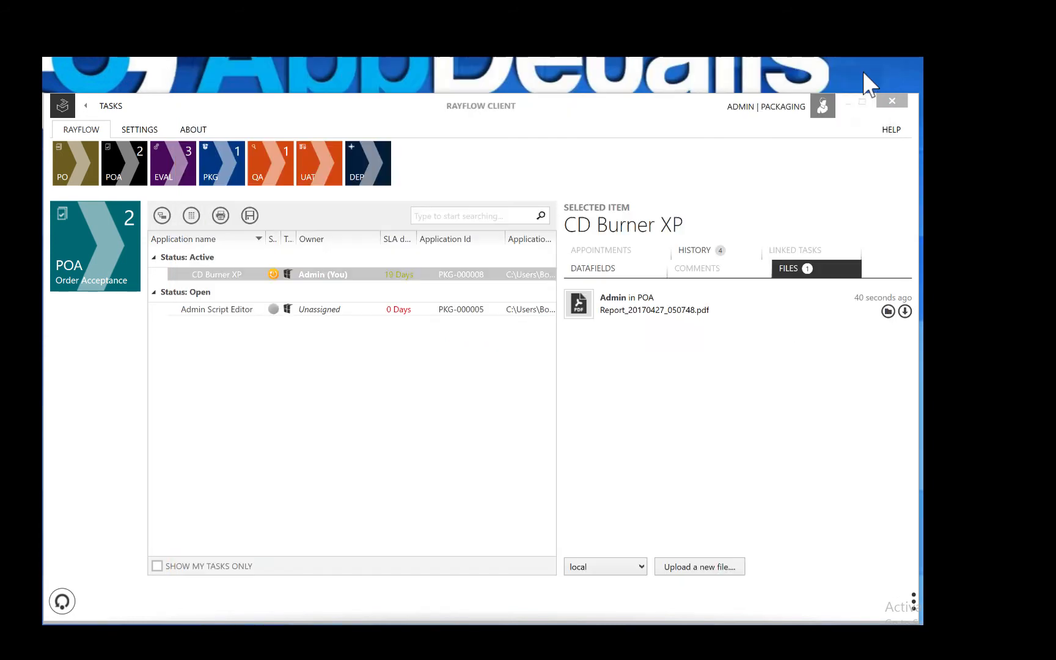
Change the status of the CD Burner XP task in Order Acceptance to Finished
right_click(226, 275)
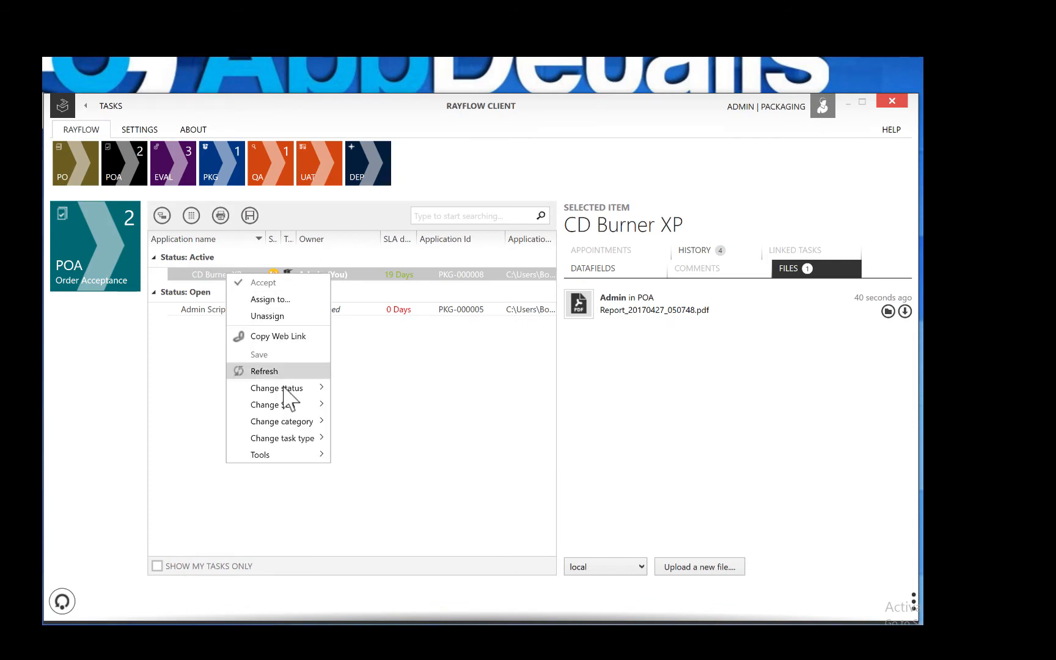
mouse_move(311, 390)
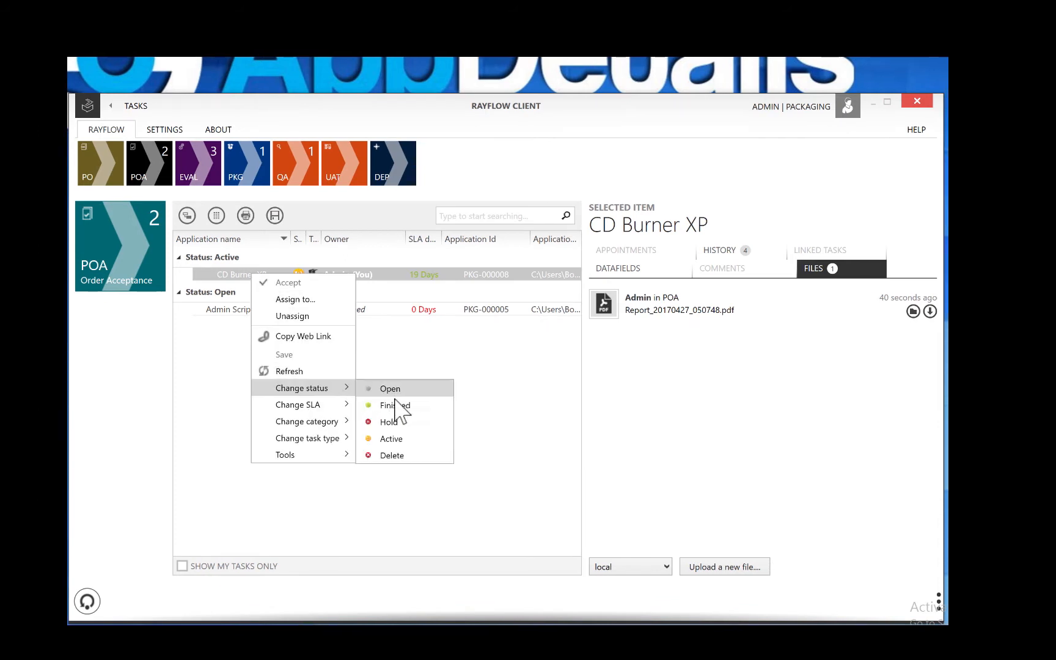
left_click(401, 406)
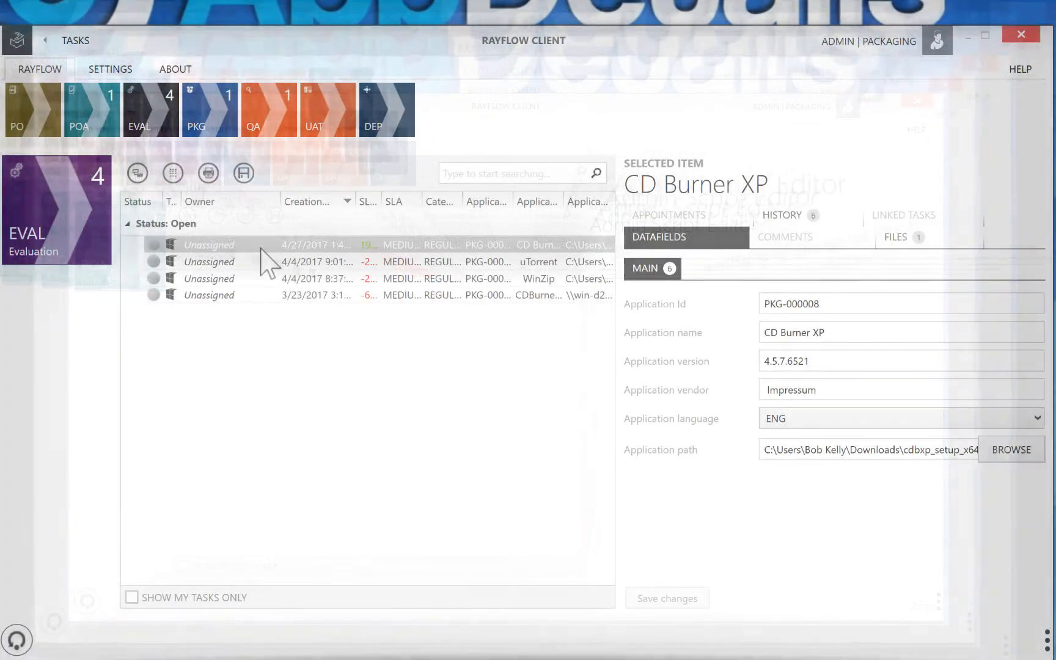
Accept the unassigned CD Burner XP task in the Evaluation phase and run PKG-000008 in RayEval
right_click(262, 246)
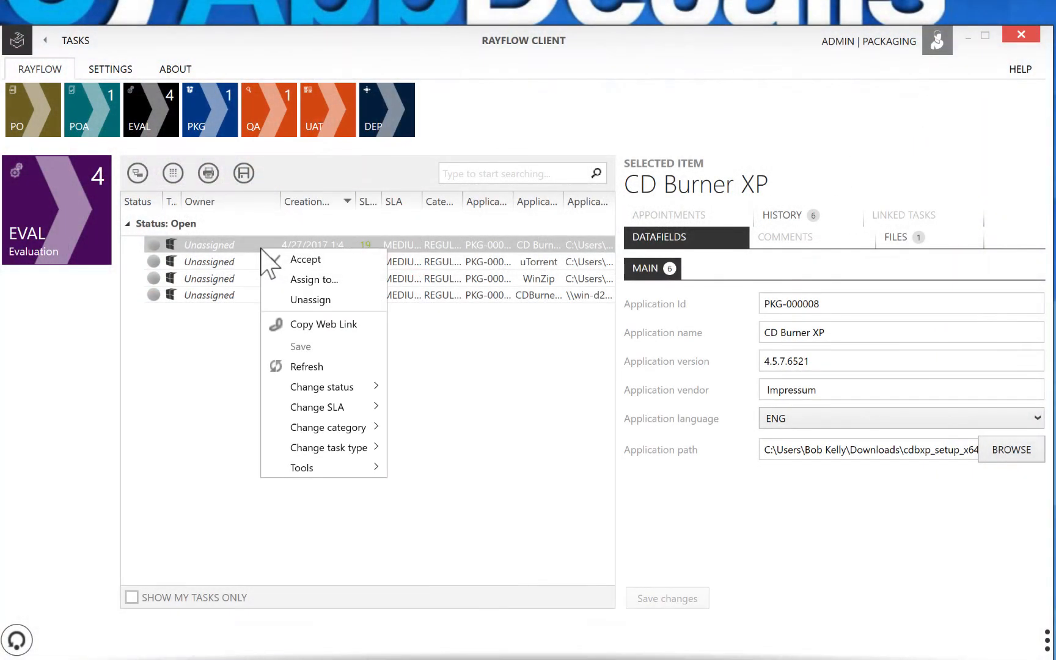
left_click(305, 261)
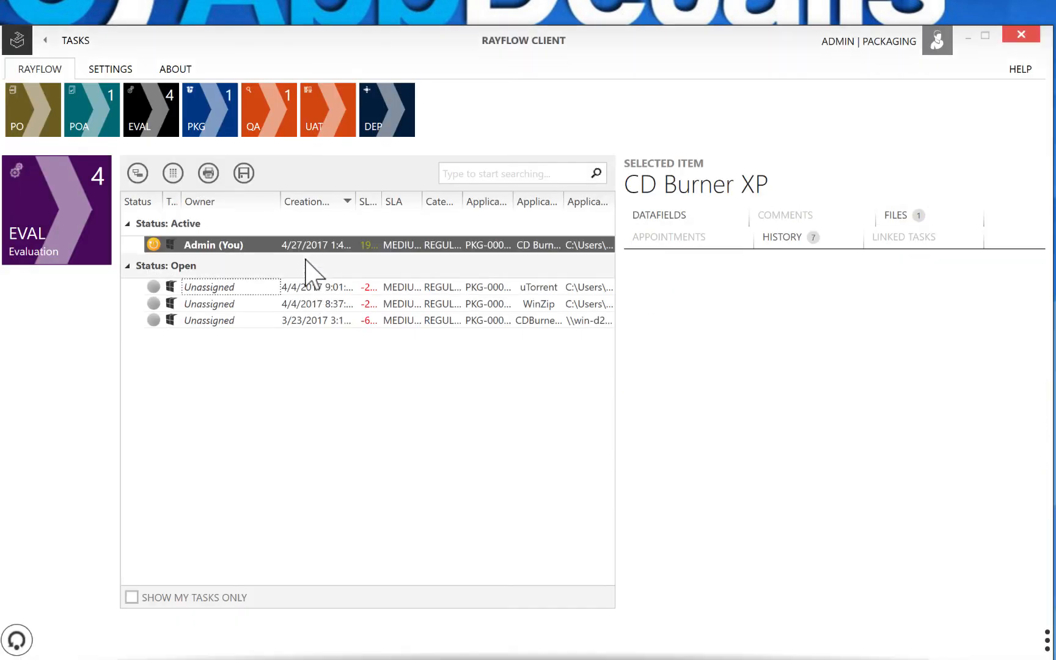
right_click(265, 245)
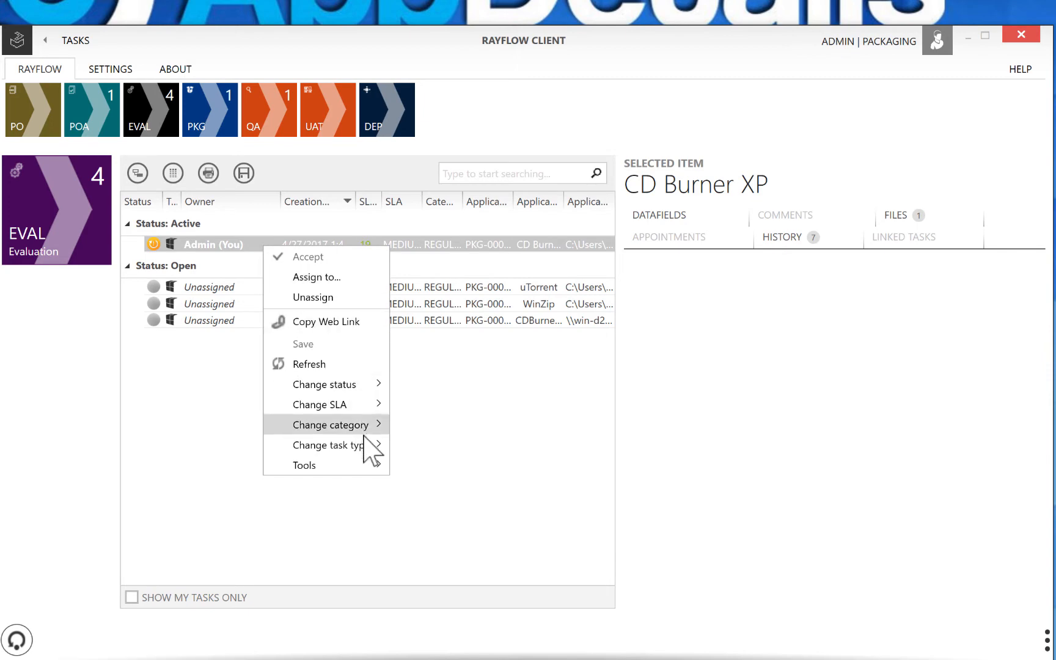
mouse_move(367, 465)
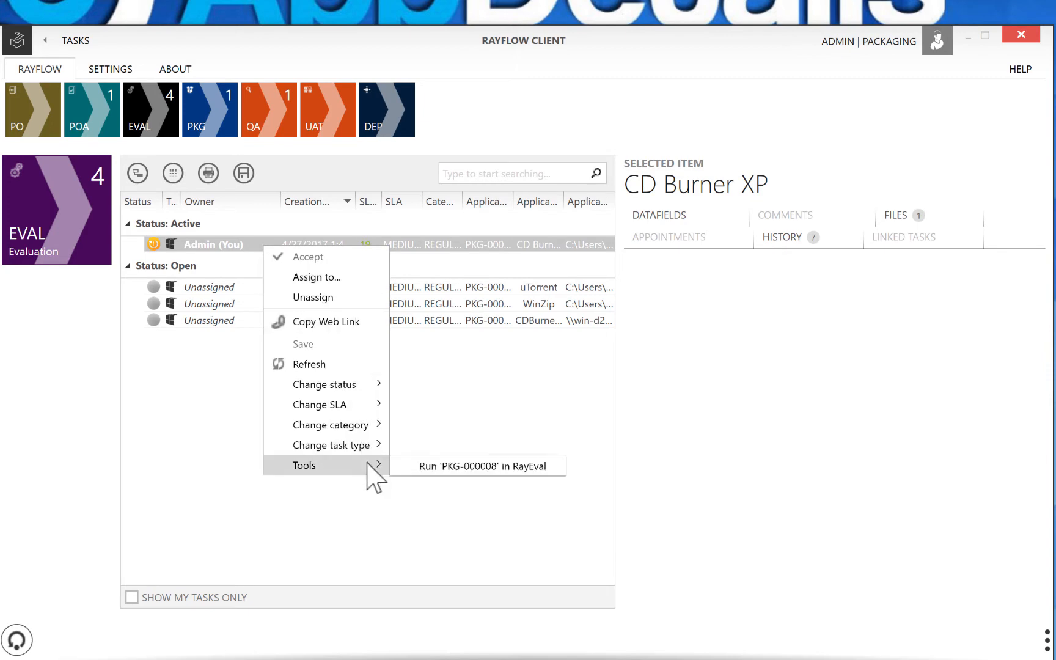
left_click(421, 465)
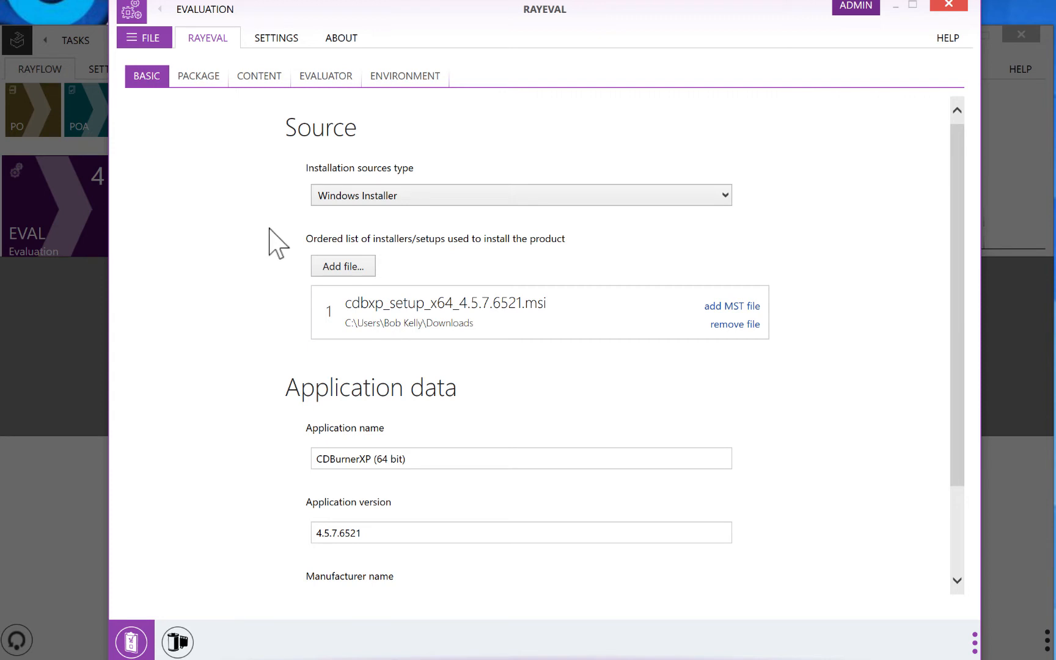
Review the evaluation's package, content, evaluator and environment details, and its preparation, installation and test procedure phases
left_click(204, 71)
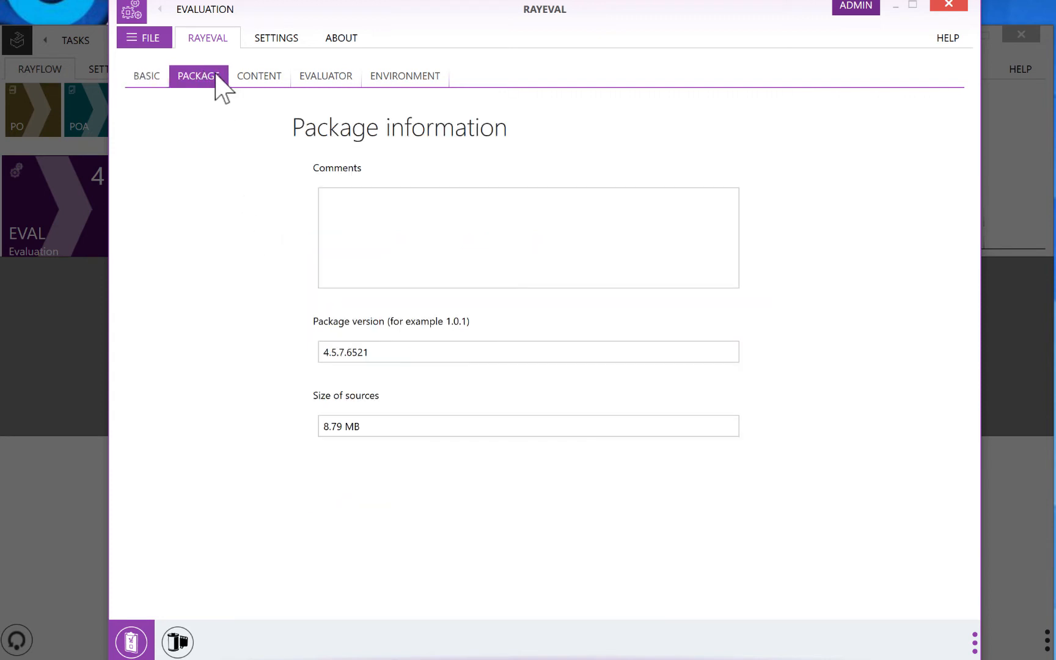
left_click(246, 76)
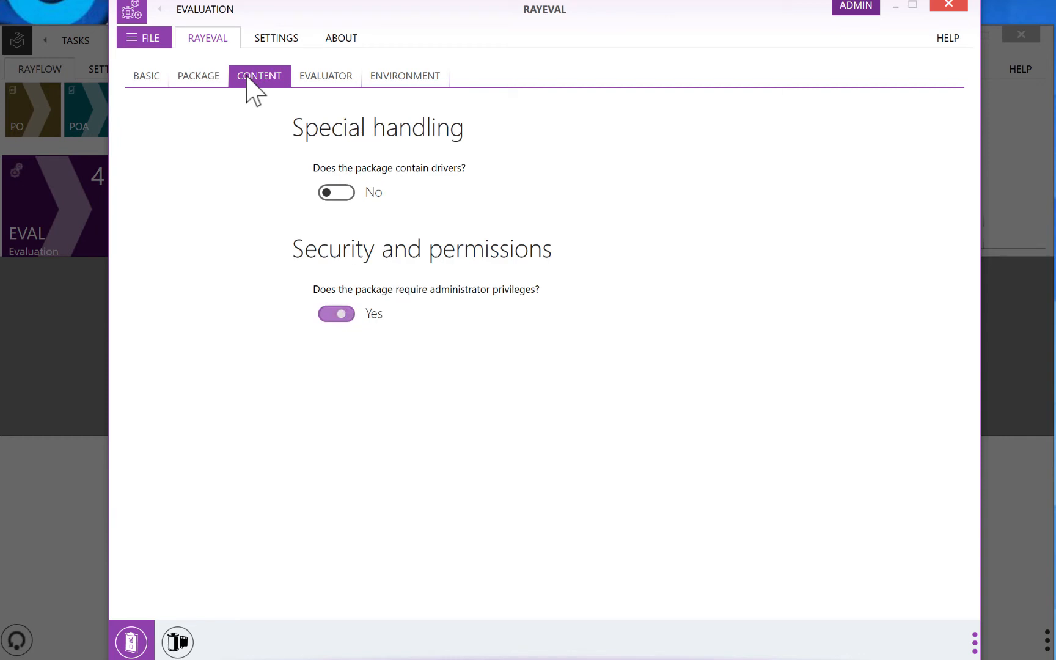
left_click(314, 79)
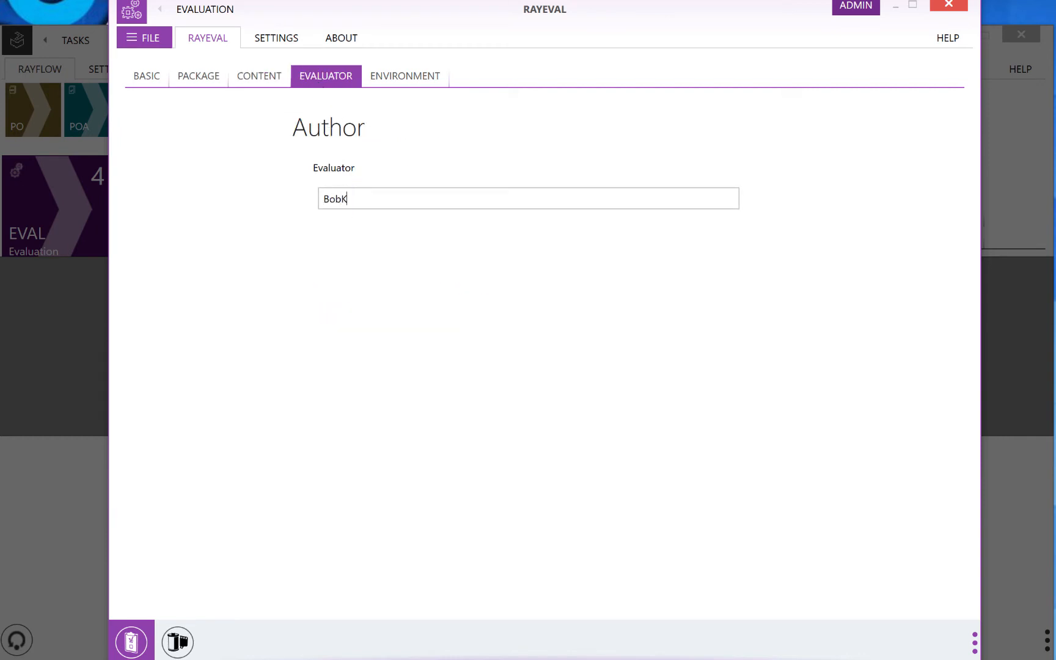
left_click(384, 74)
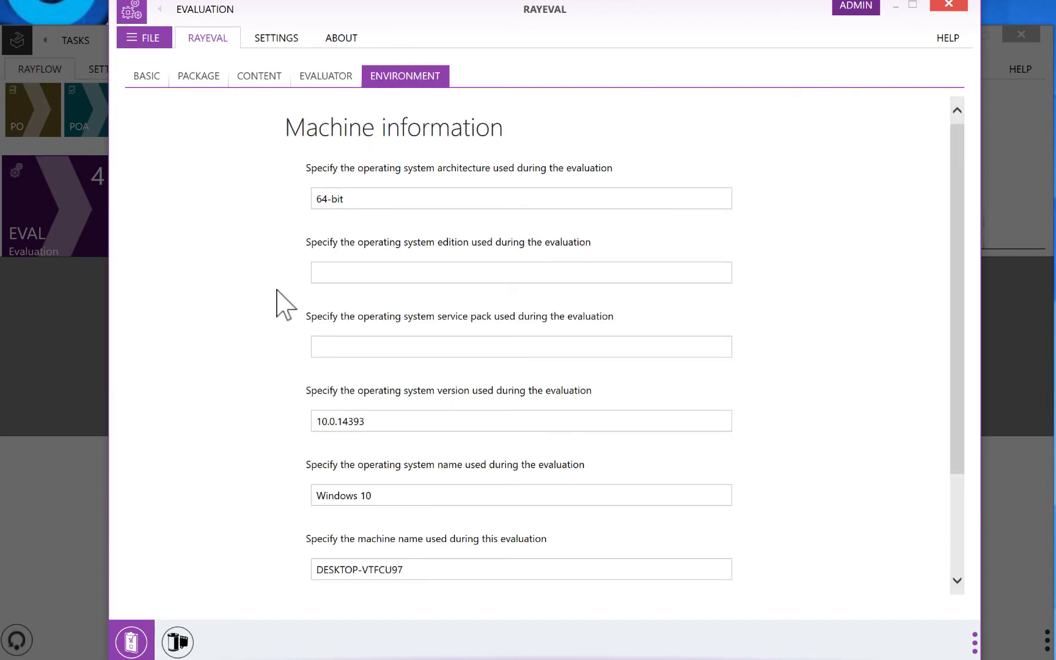
left_click(175, 642)
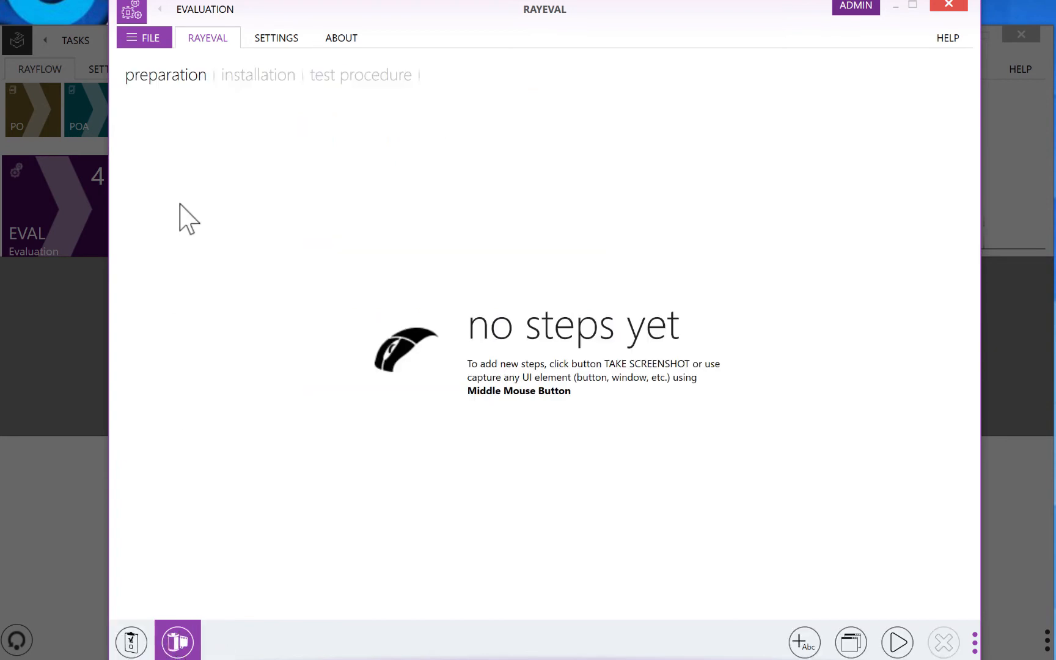
left_click(252, 83)
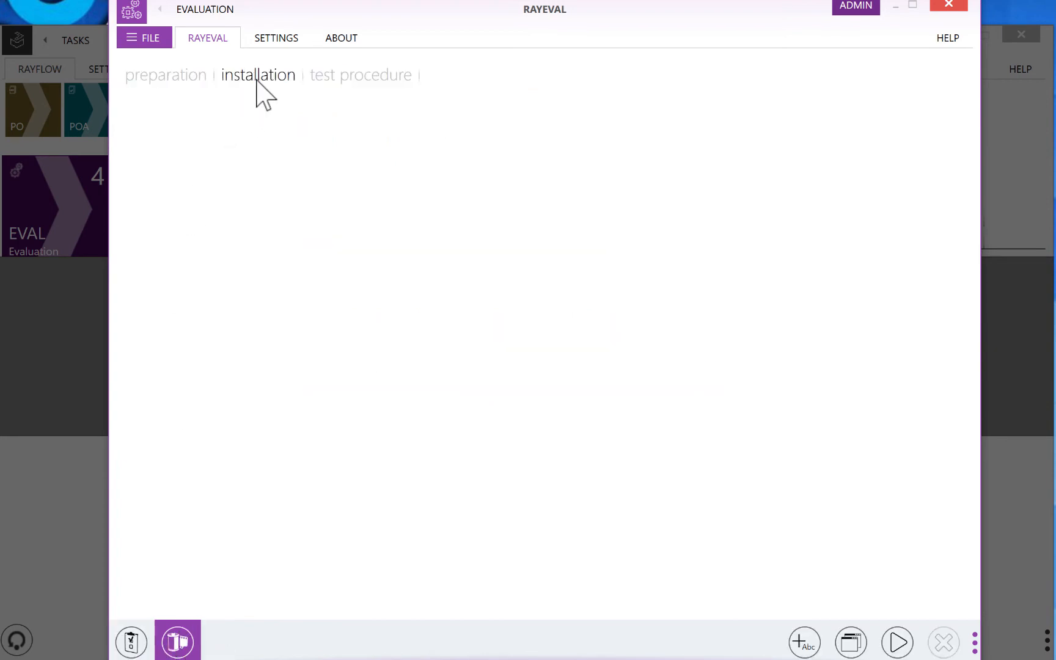
left_click(365, 87)
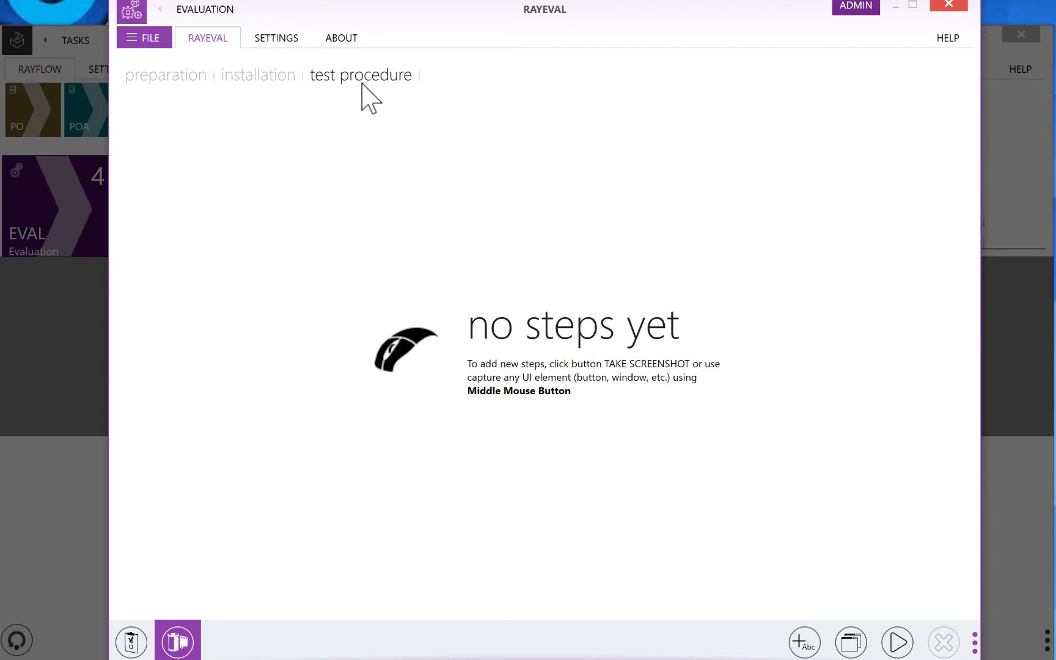
Start capturing the CDBurnerXP setup in the installation phase, accept the license agreement and proceed to Custom Setup
left_click(269, 77)
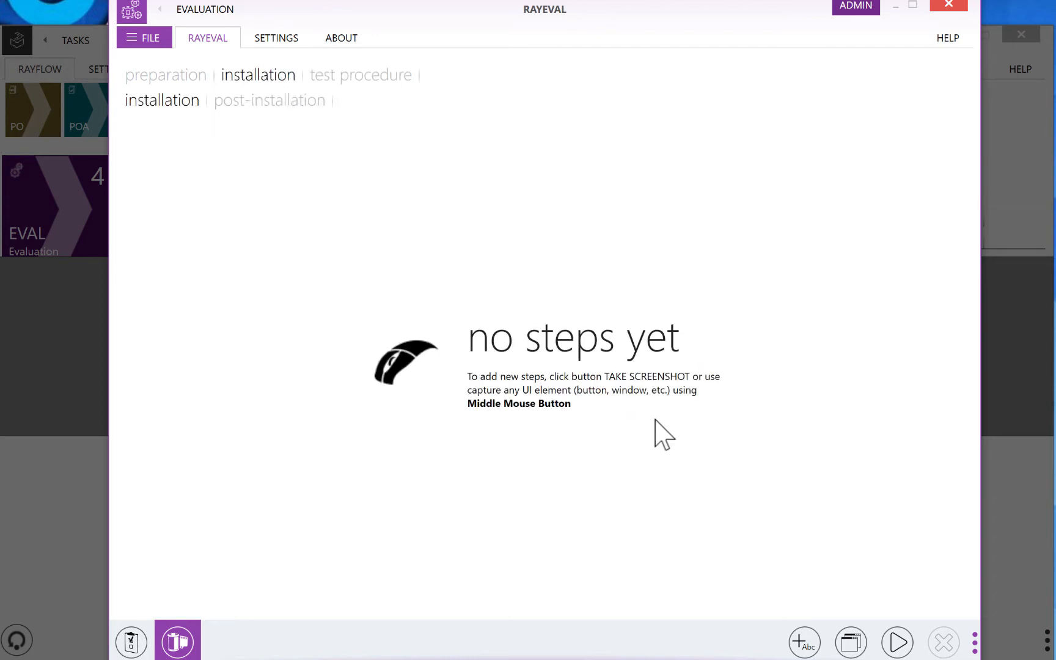
left_click(897, 643)
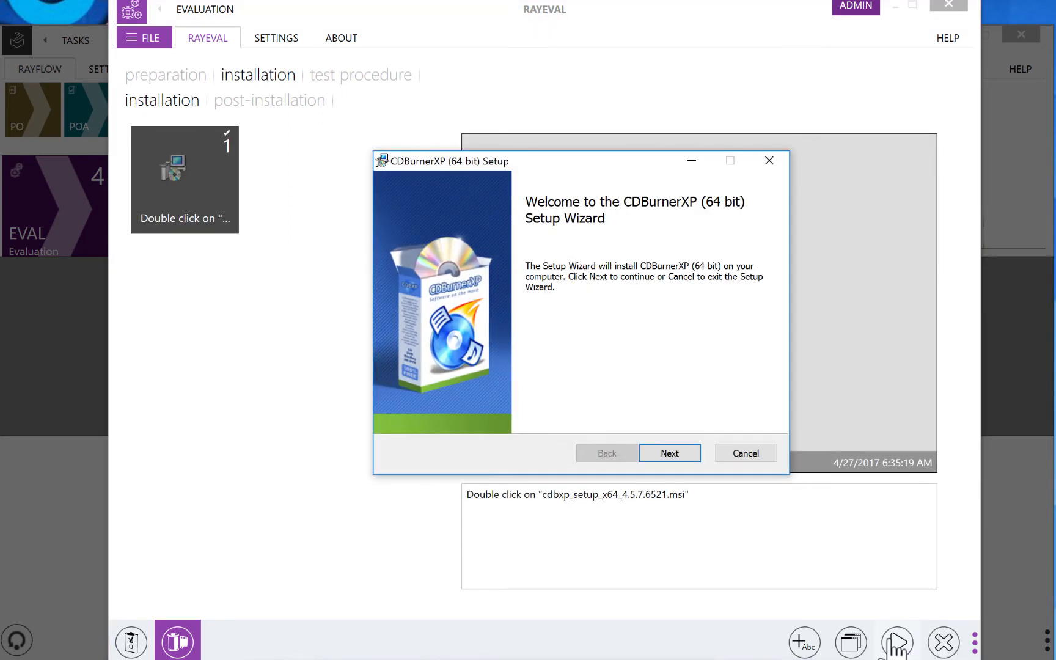
left_click(666, 455)
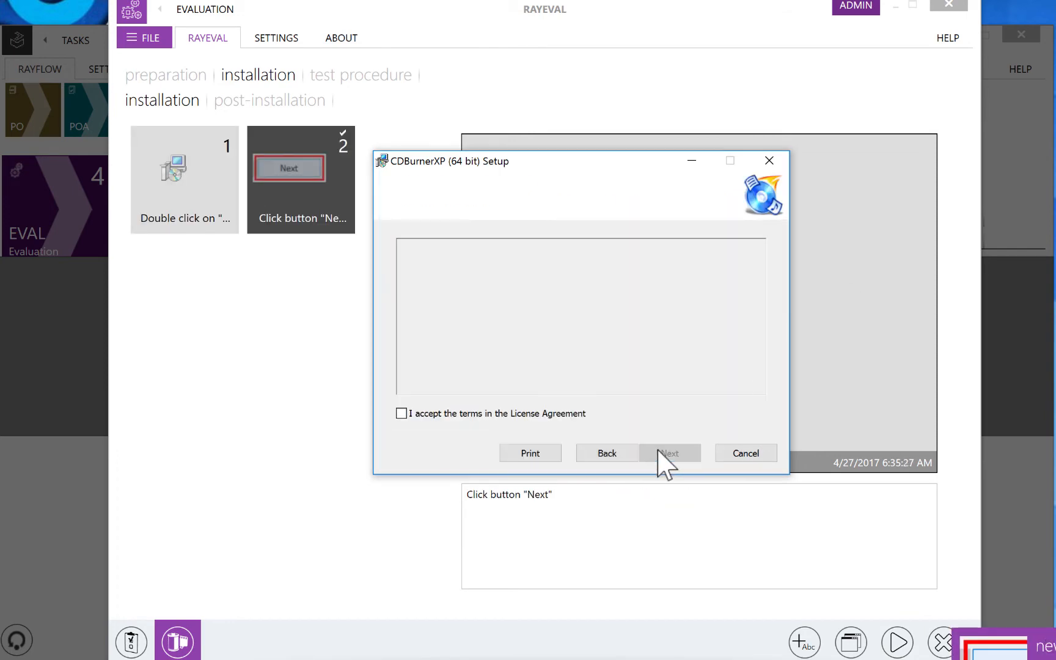
left_click(457, 414)
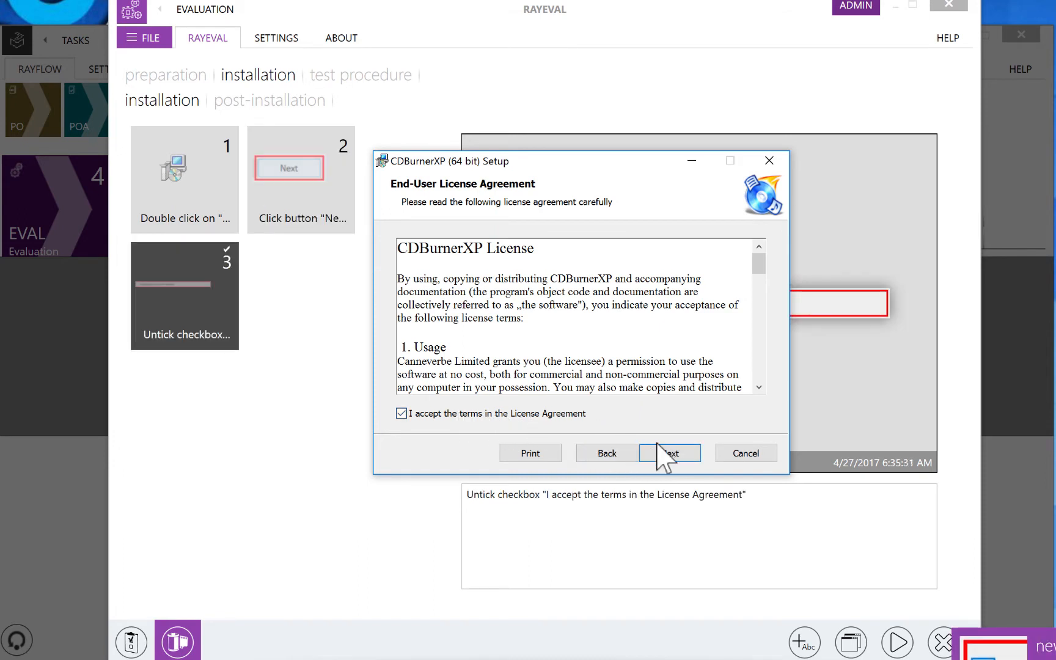
left_click(670, 453)
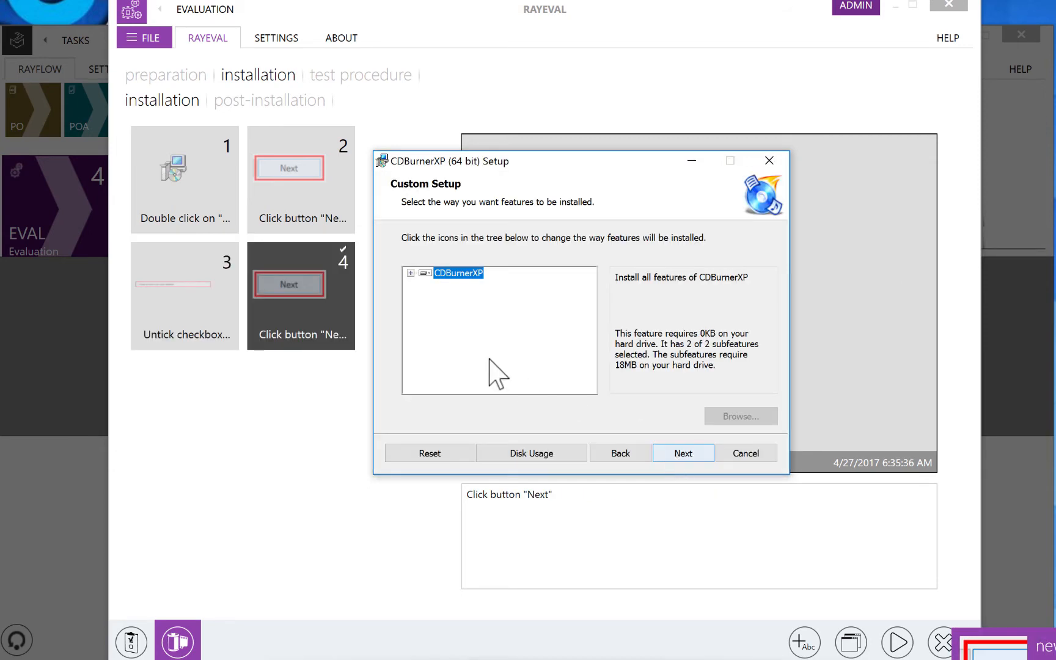
Set the CDBurnerXP Desktop shortcut feature to be entirely unavailable and continue to the ready-to-install page
left_click(412, 273)
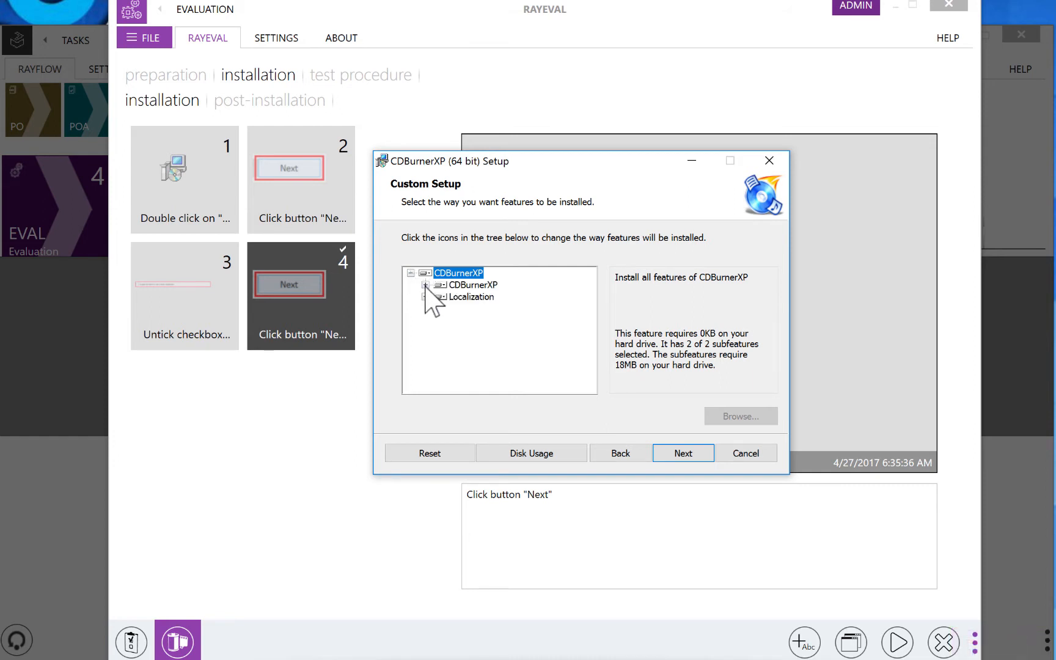
left_click(424, 286)
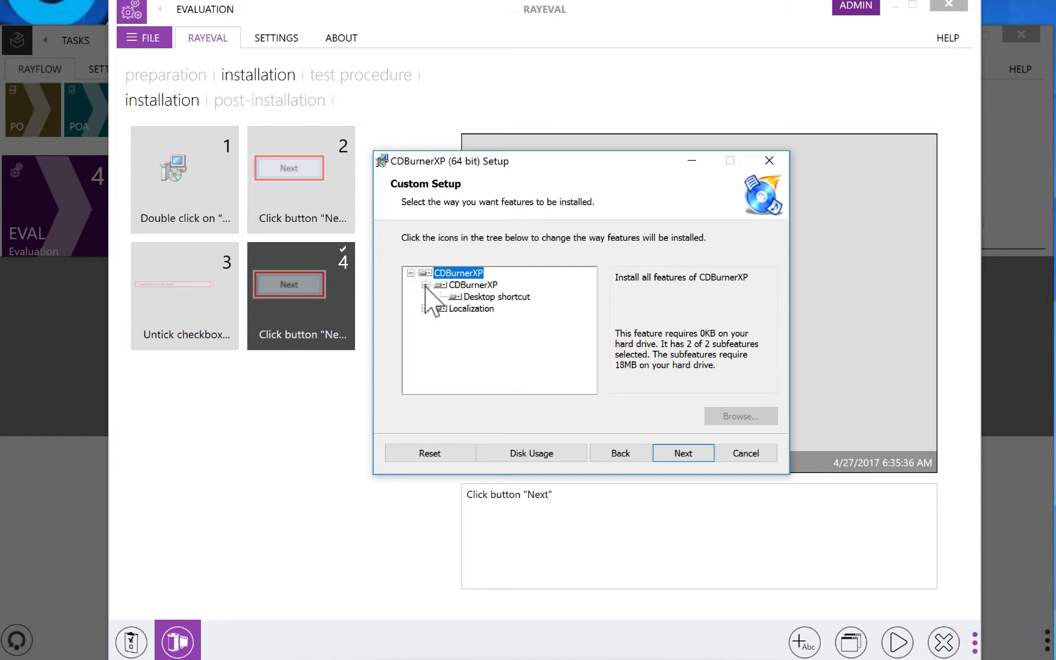
left_click(482, 296)
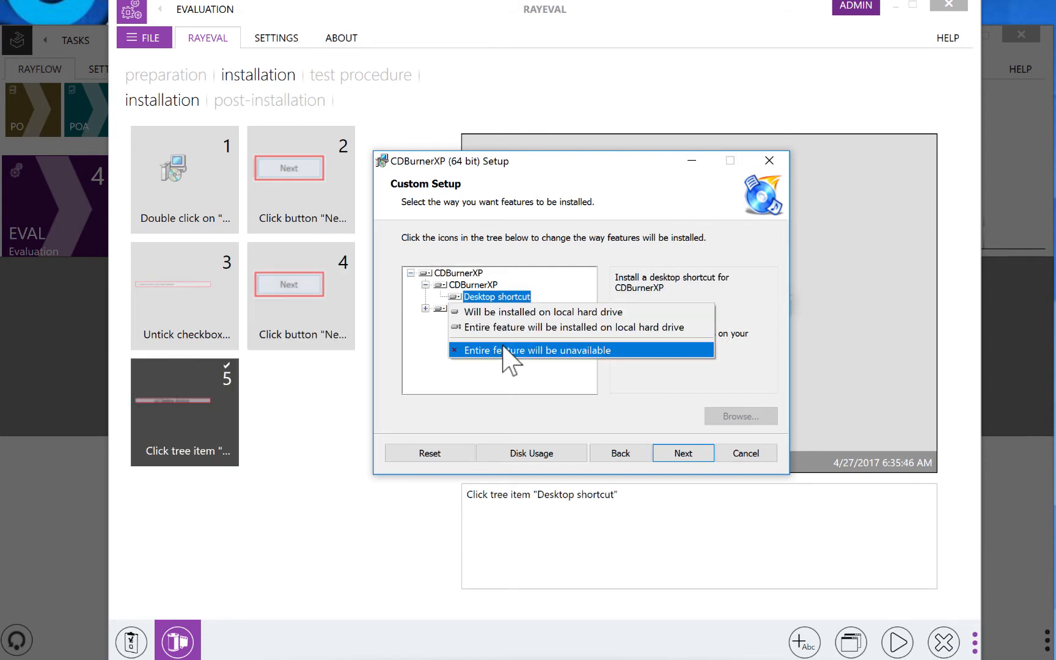
left_click(503, 346)
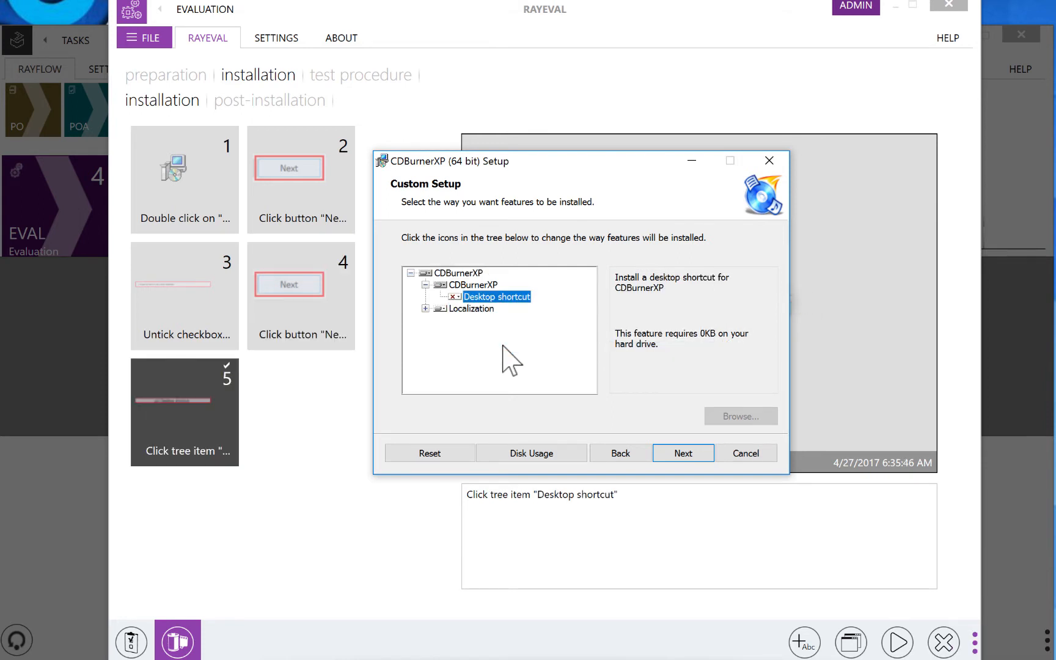
left_click(684, 453)
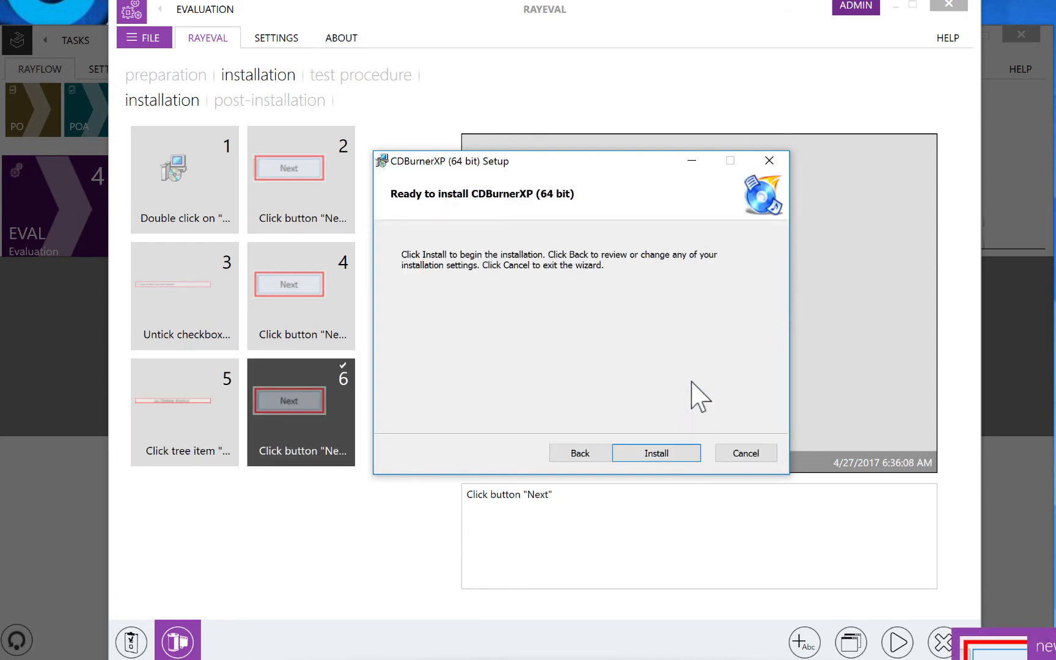
Capture the ready-to-install window as a step, cancel the CDBurnerXP installation and exit the setup wizard
left_click(734, 452)
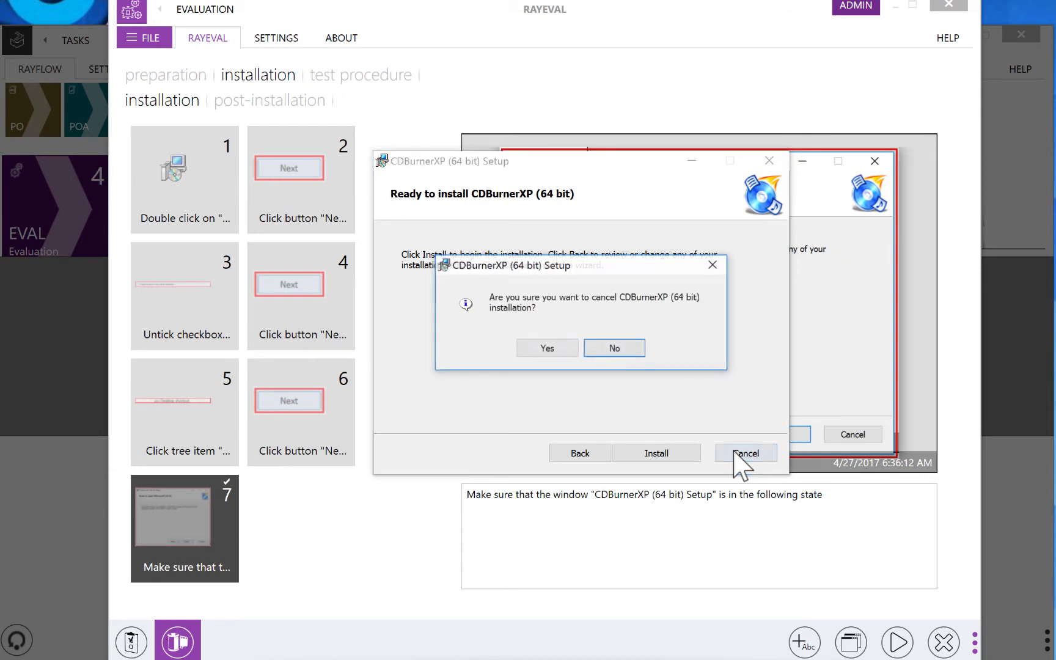
left_click(548, 348)
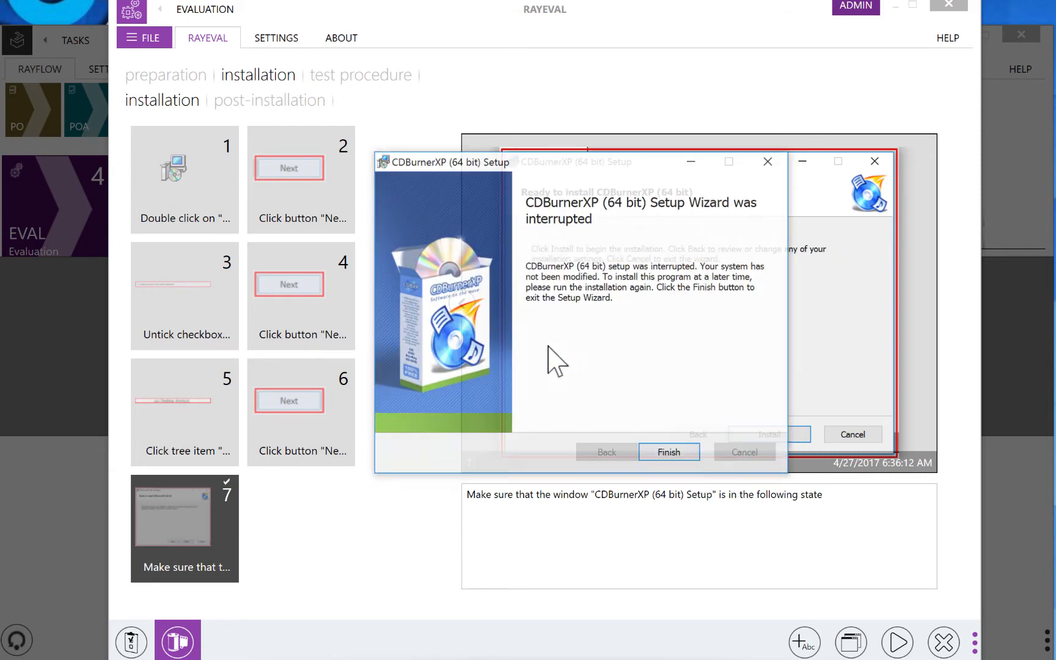
left_click(669, 453)
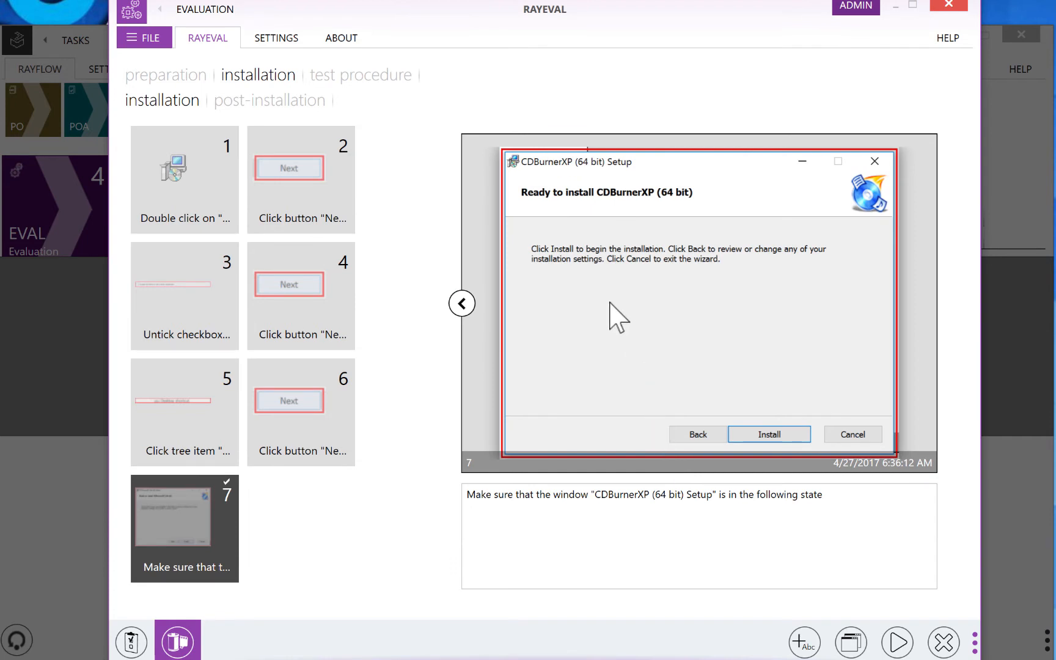
Look through the captured installation steps and move the license agreement checkbox step to fourth place
left_click(298, 387)
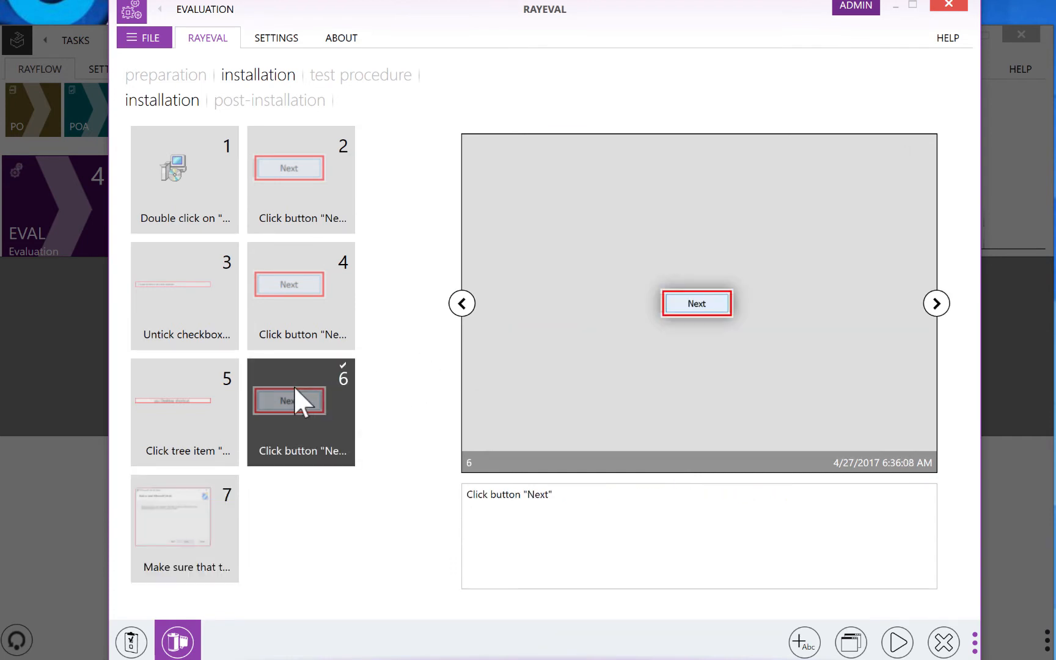
left_click(218, 388)
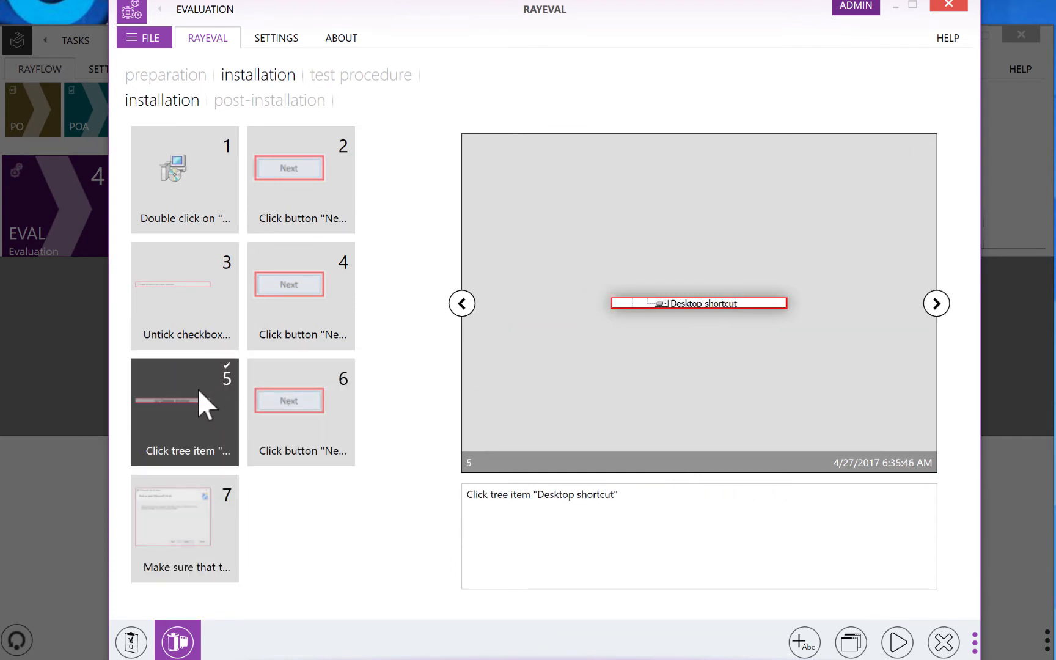
left_click(196, 326)
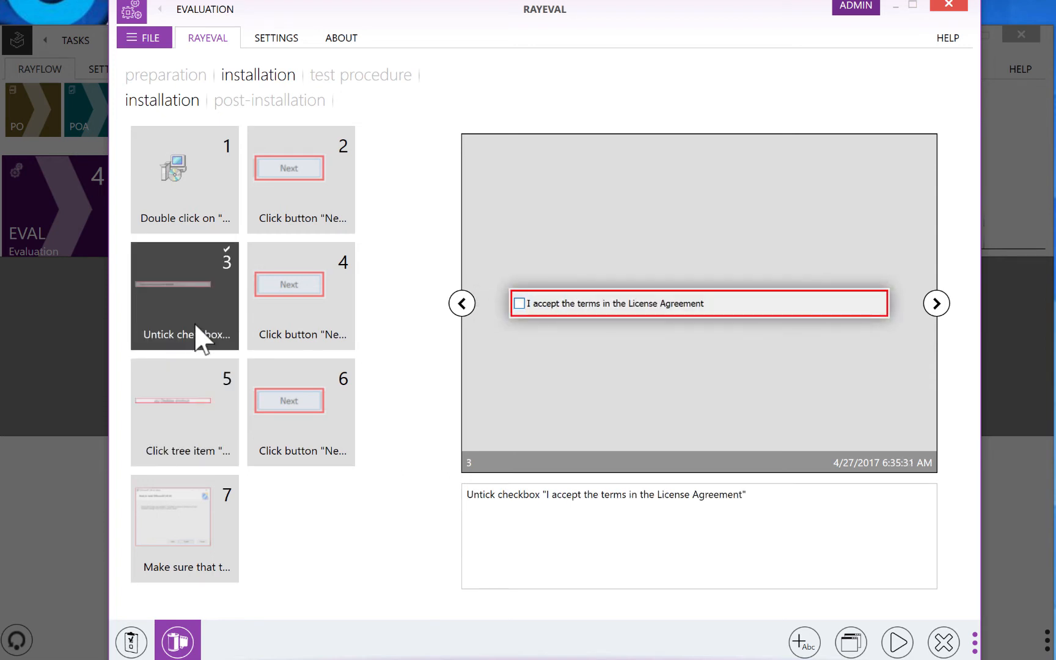
left_click_drag(195, 325, 340, 318)
Remove the license agreement checkbox step from the captured installation steps
right_click(329, 315)
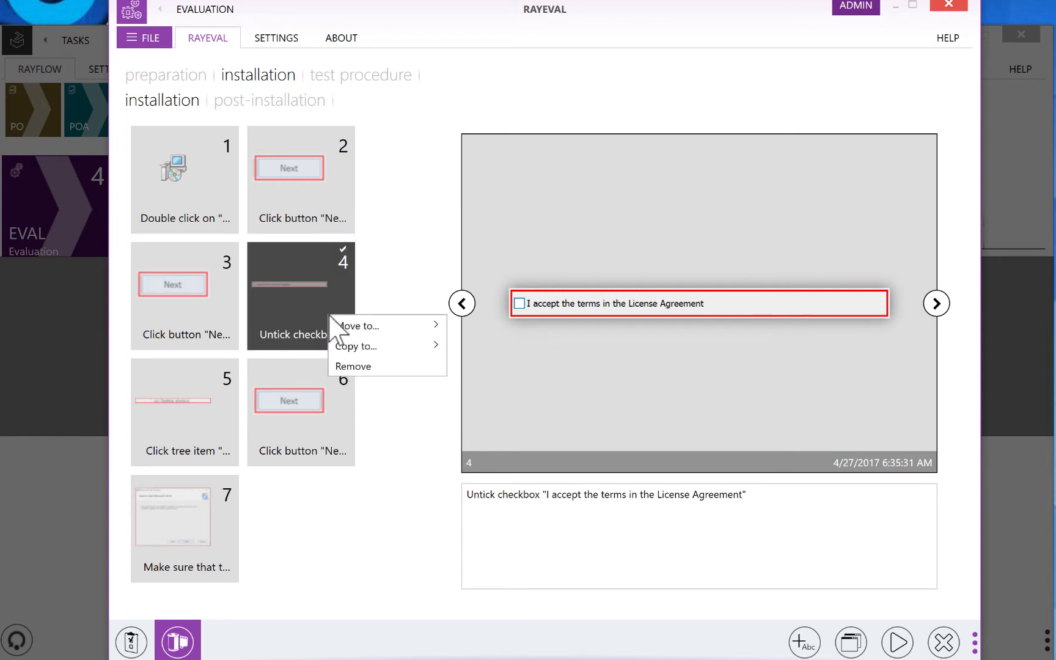
left_click(366, 365)
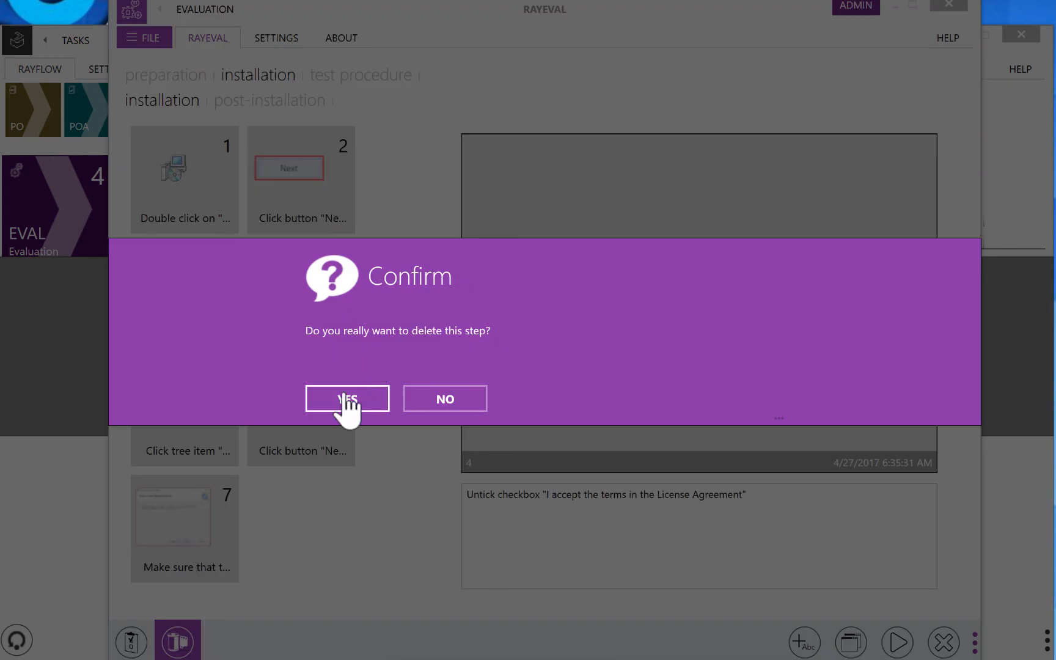
left_click(352, 400)
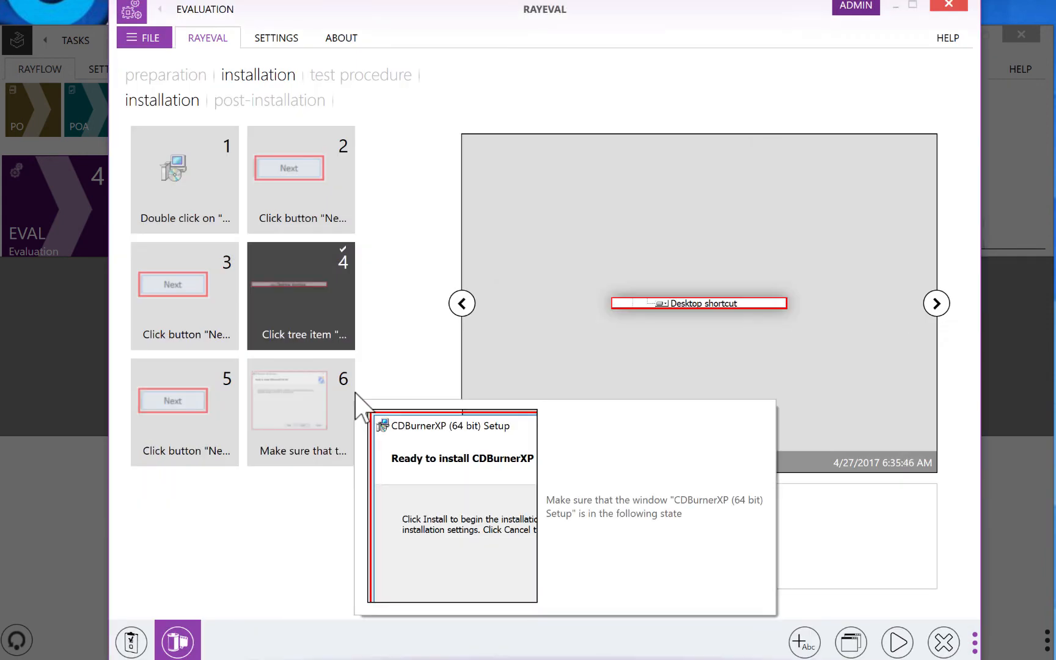
Save the RayEval project in Documents as "Canneverbe Limited - CDBurnerXP (64 bit) - 4.5.7.6521 - 4.5.7.6521.rex"
left_click(138, 37)
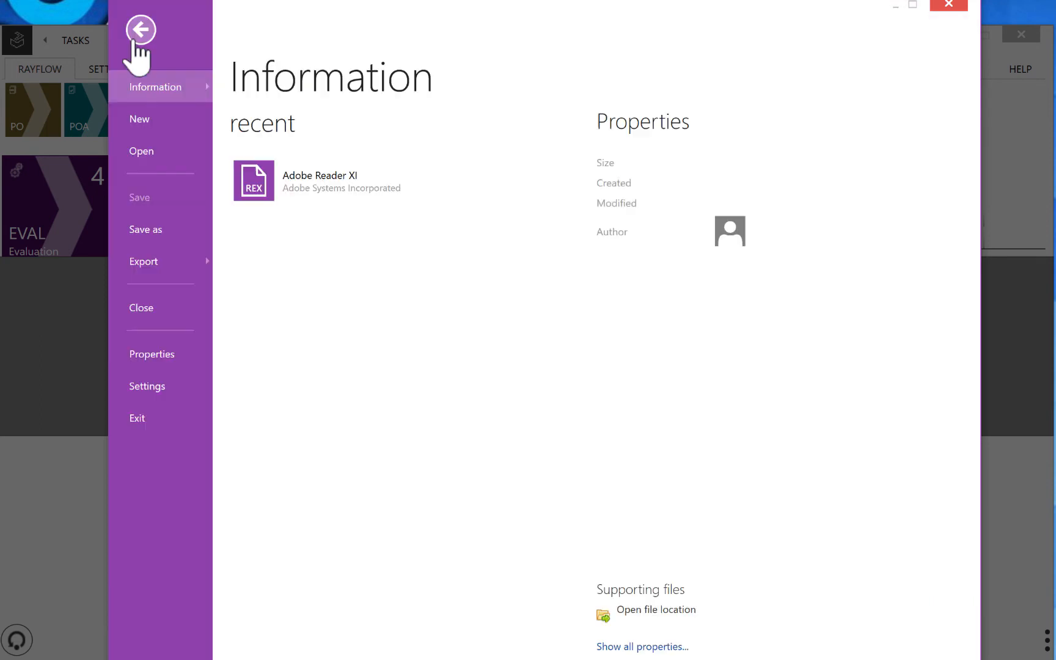
left_click(144, 230)
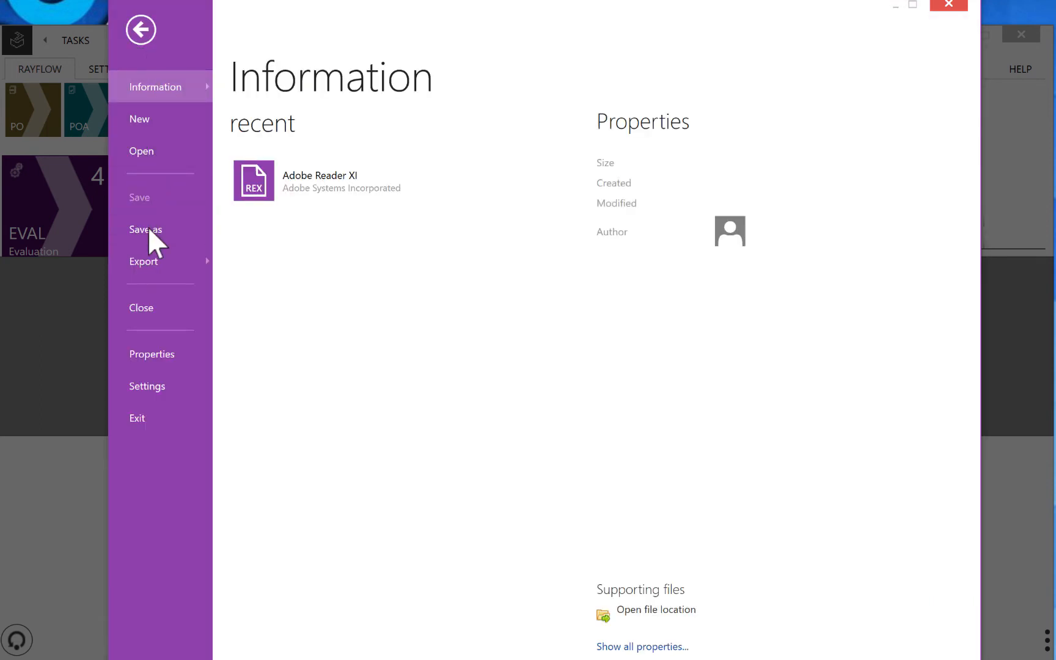
left_click(545, 275)
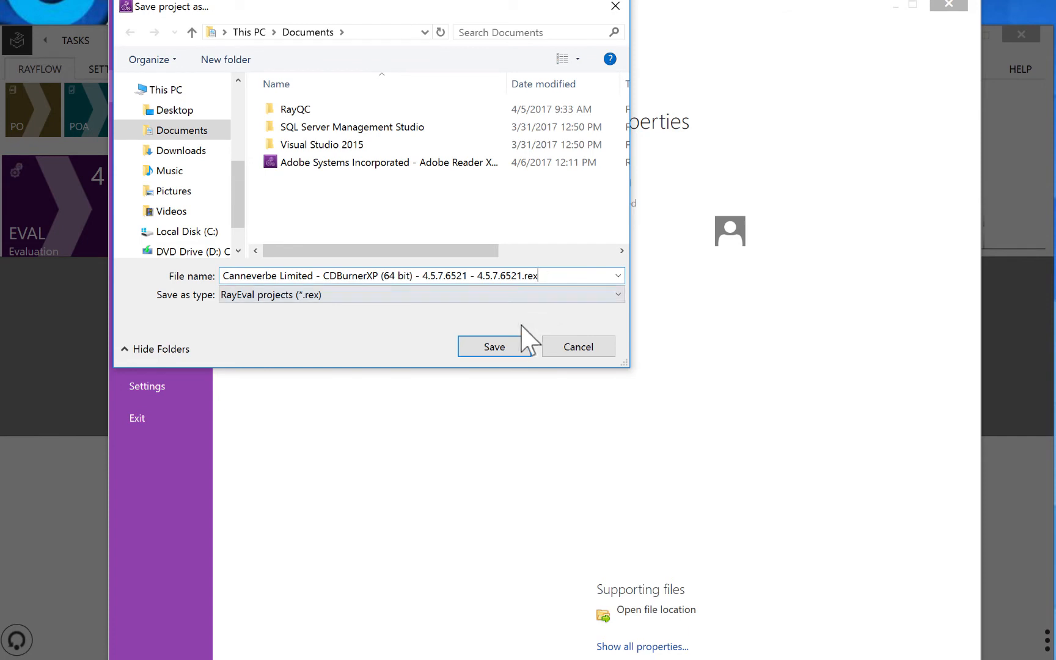
left_click(506, 346)
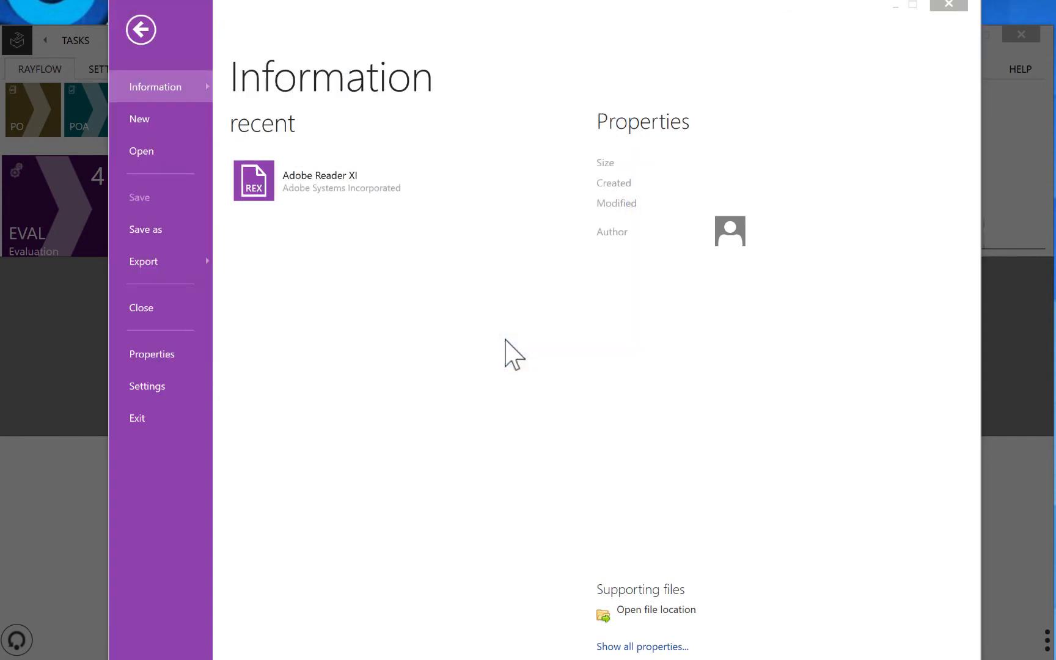
Export the project to RayFlow as a PDF with the New RayEval Template and close RayEval
left_click(166, 263)
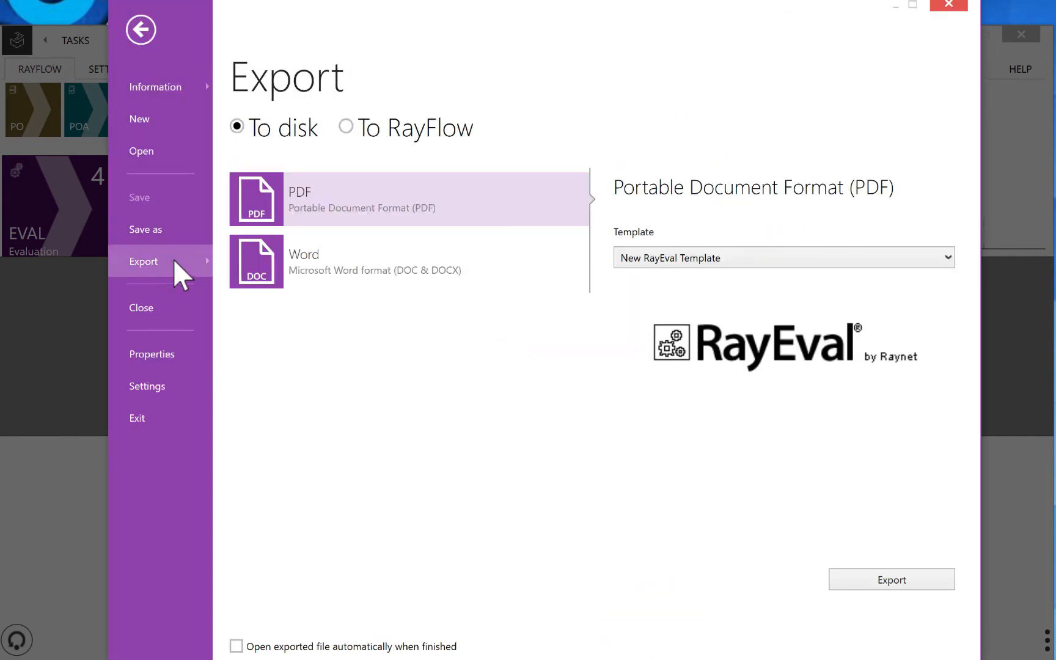
left_click(347, 127)
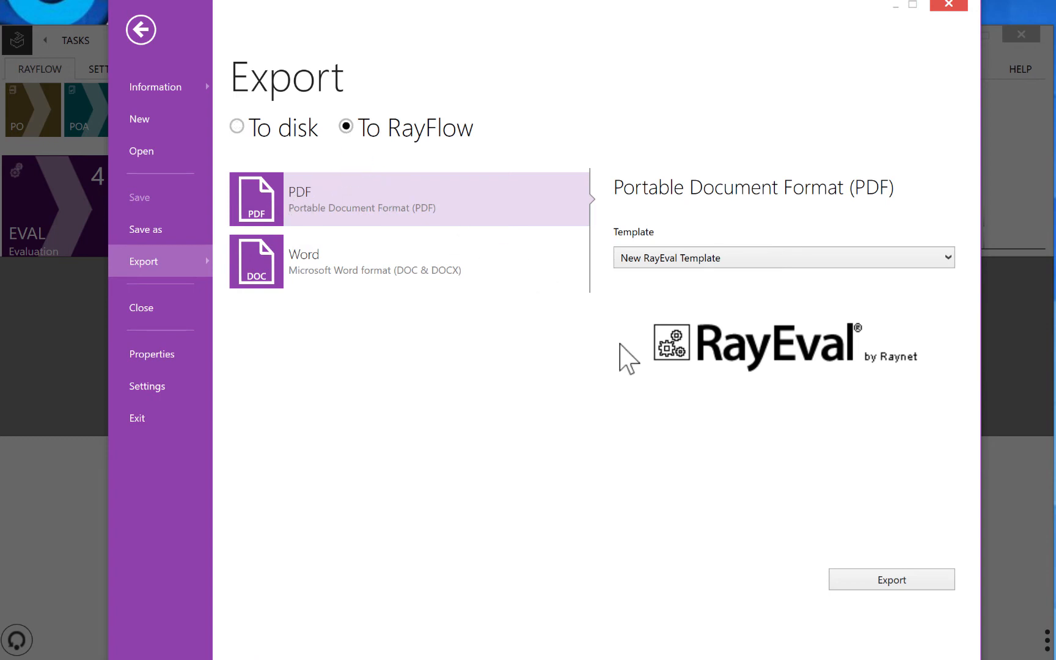
left_click(897, 577)
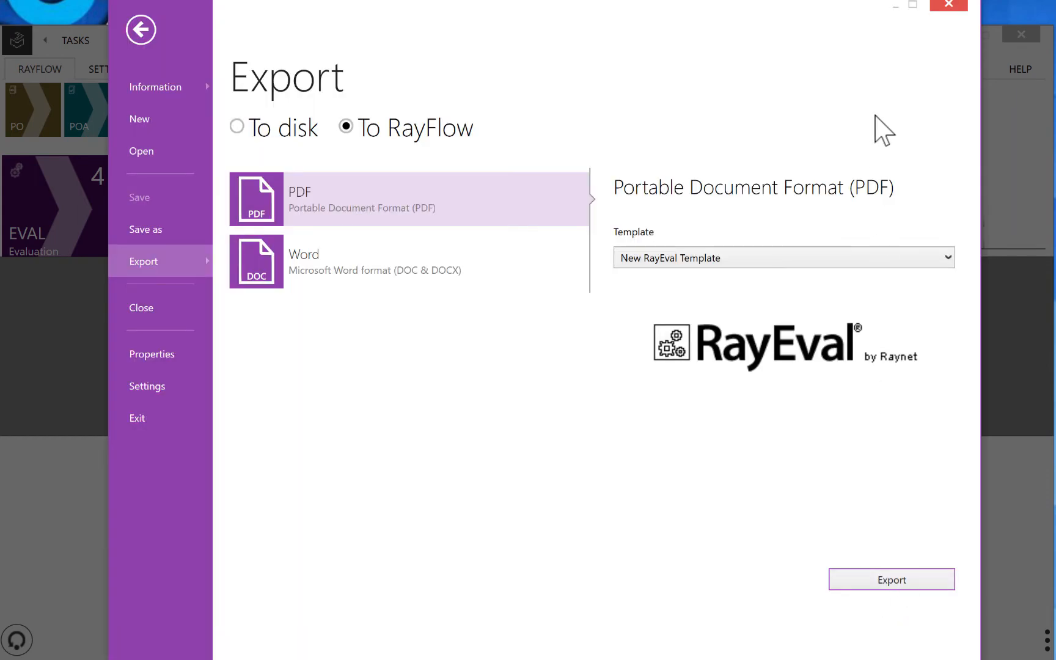
left_click(946, 4)
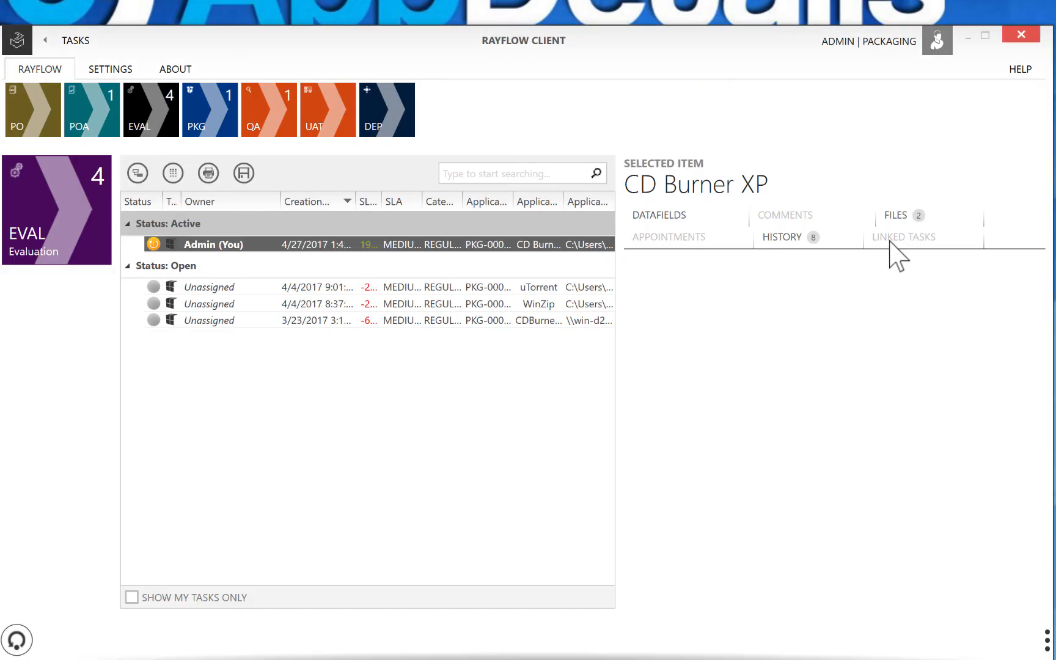
Download the CDBurnerXP evaluation PDF from the CD Burner XP task's files and read through its installation instructions
left_click(895, 216)
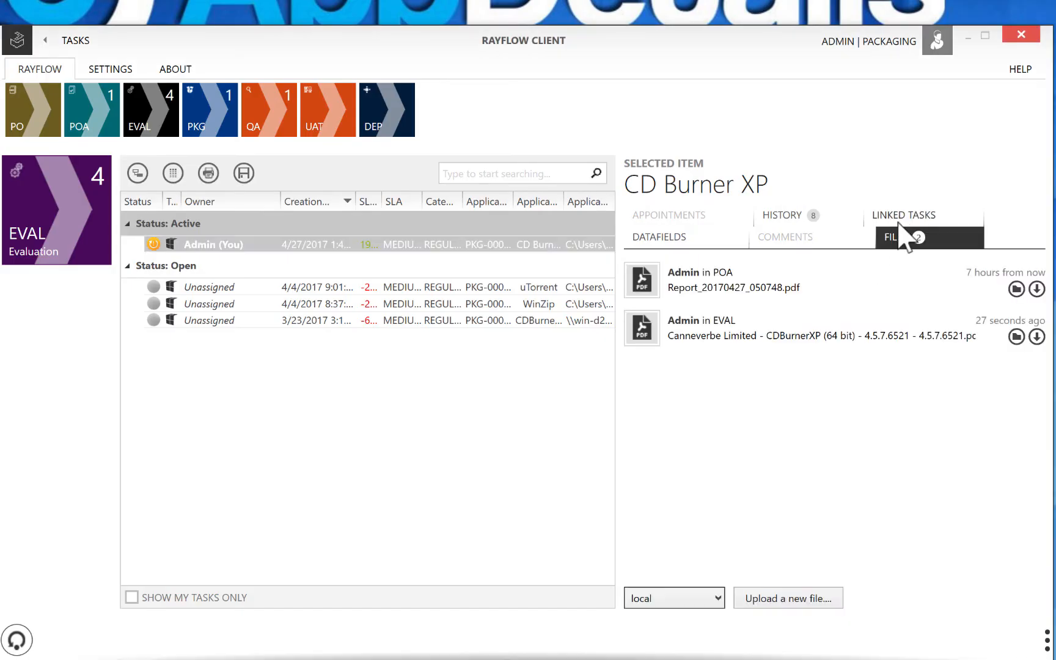
left_click(1037, 337)
left_click(379, 377)
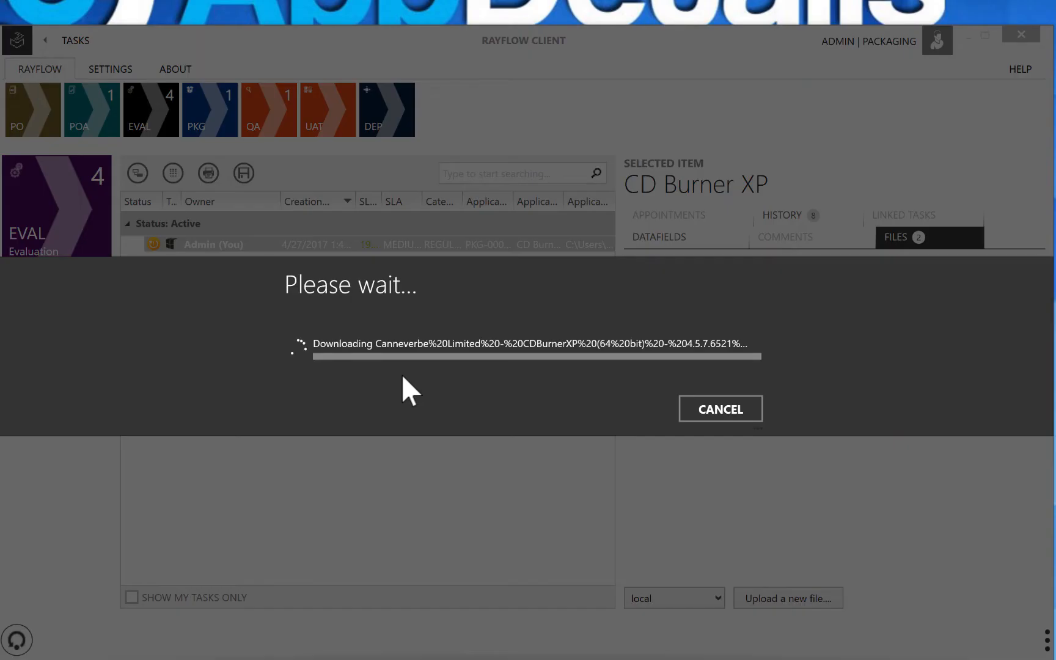
scroll(360, 325, "down", 10)
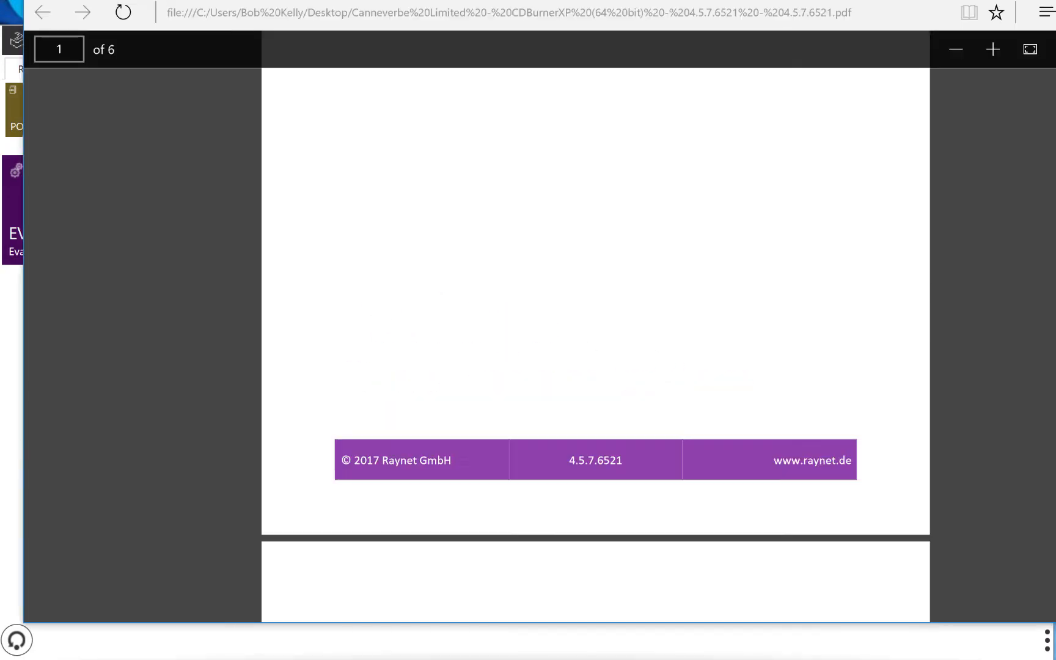
scroll(596, 342, "down", 20)
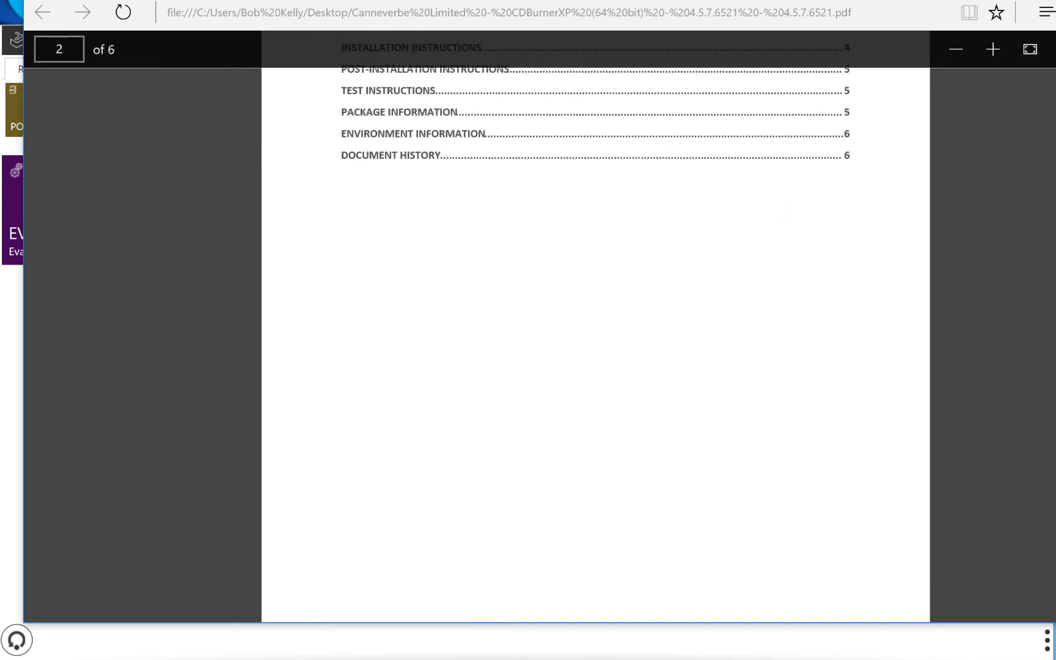
scroll(595, 342, "down", 15)
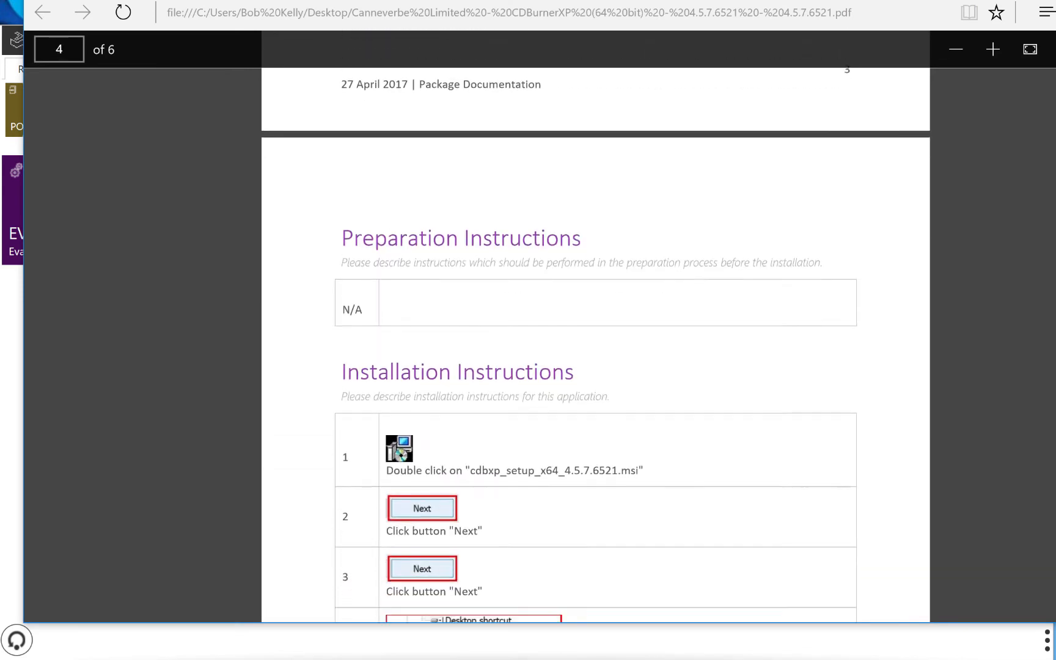
scroll(595, 342, "down", 5)
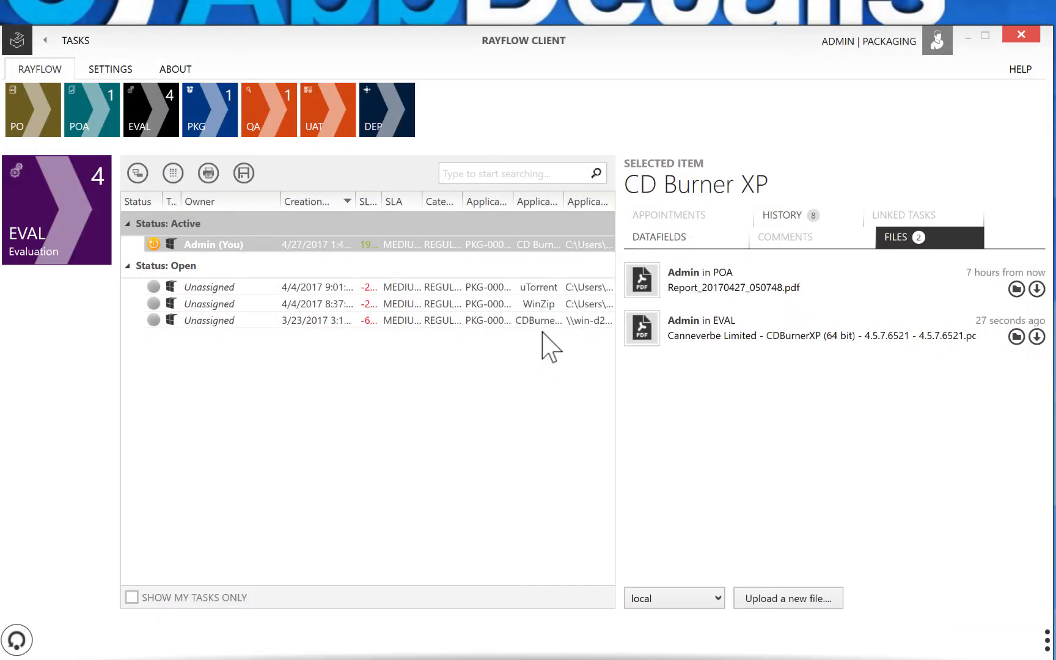
Change the CD Burner XP task's status to move it from evaluation to packaging, and show the packaging phase tasks
right_click(251, 243)
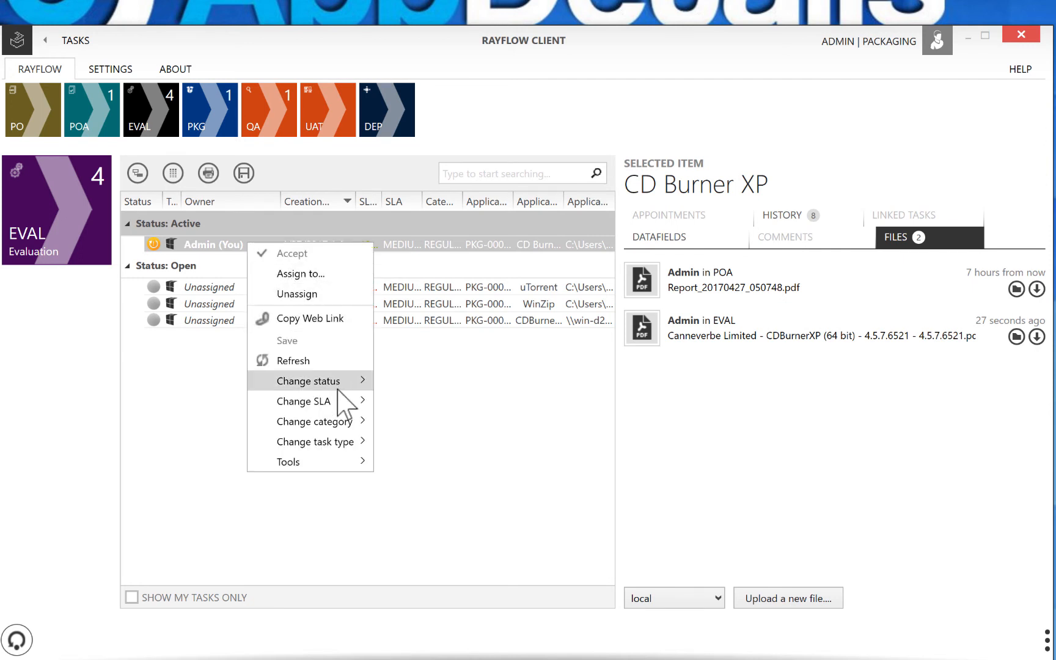
mouse_move(339, 385)
left_click(426, 401)
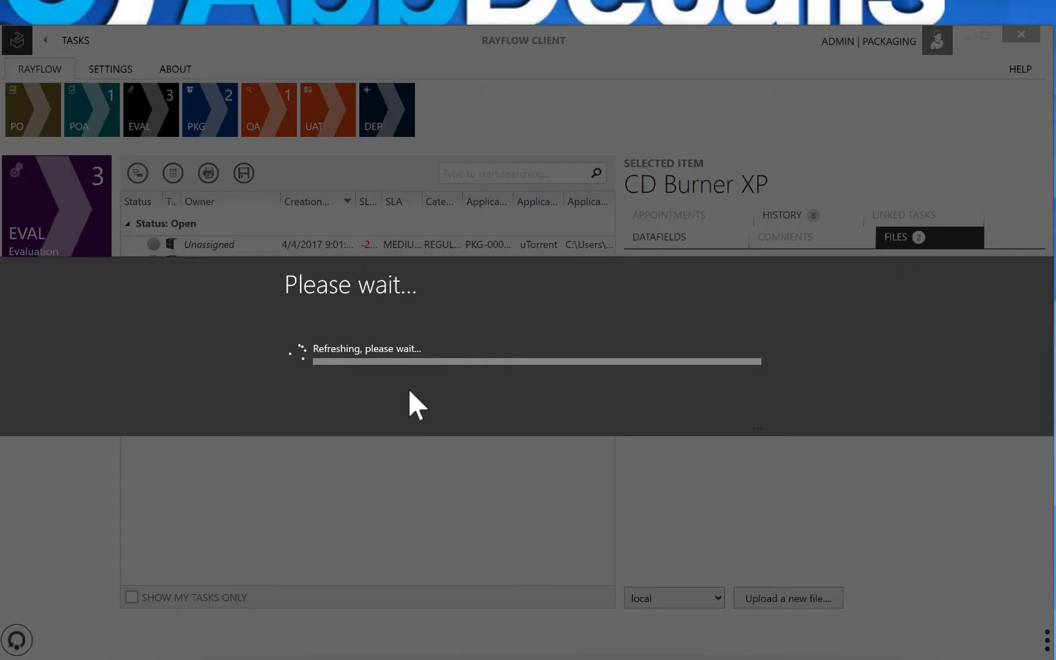
left_click(199, 125)
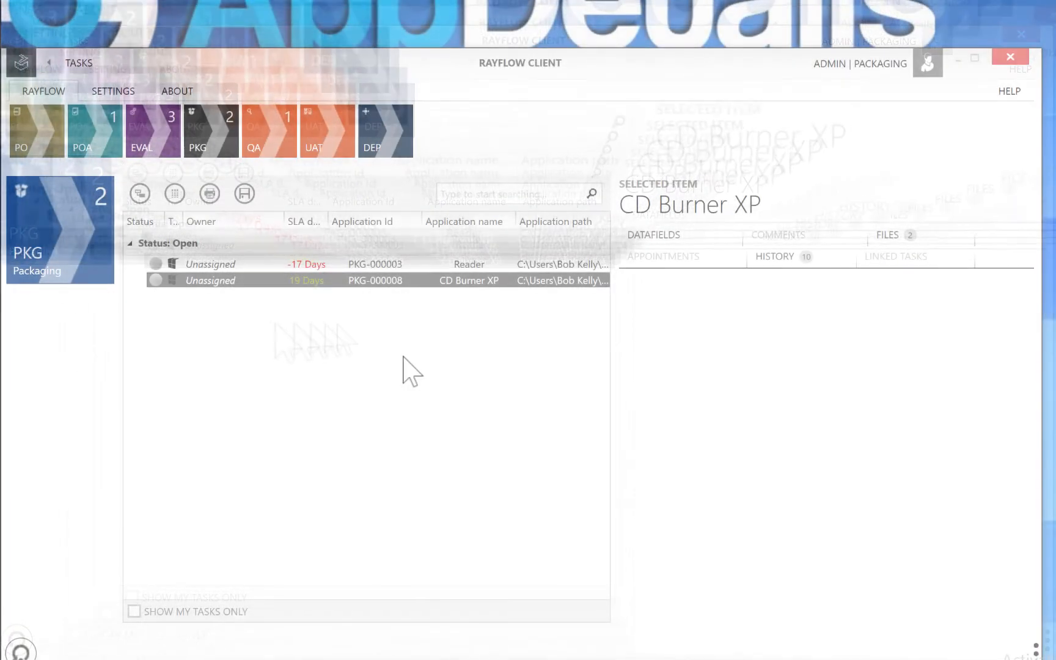
Check the tools offered for the CD Burner XP packaging task and switch to RayPack's PackBench
right_click(266, 281)
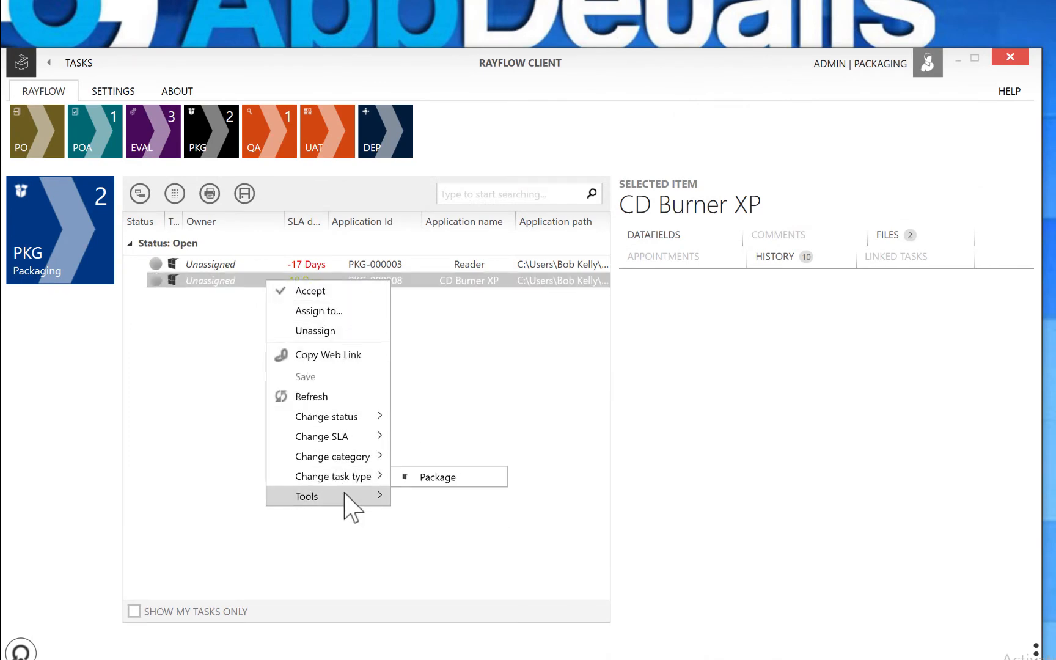
mouse_move(345, 493)
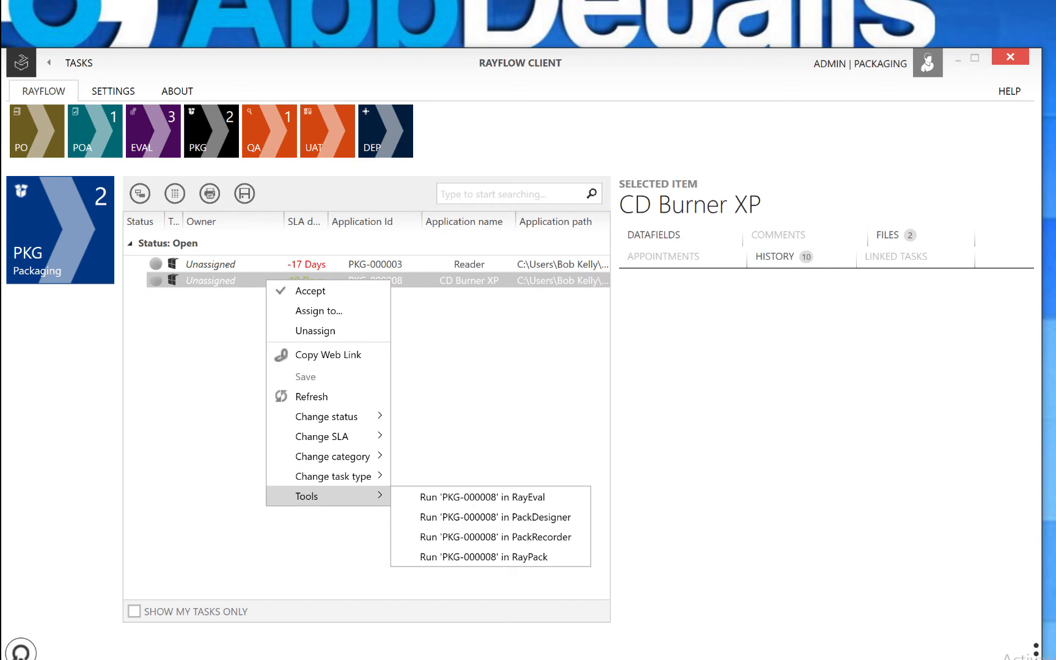
left_click(24, 658)
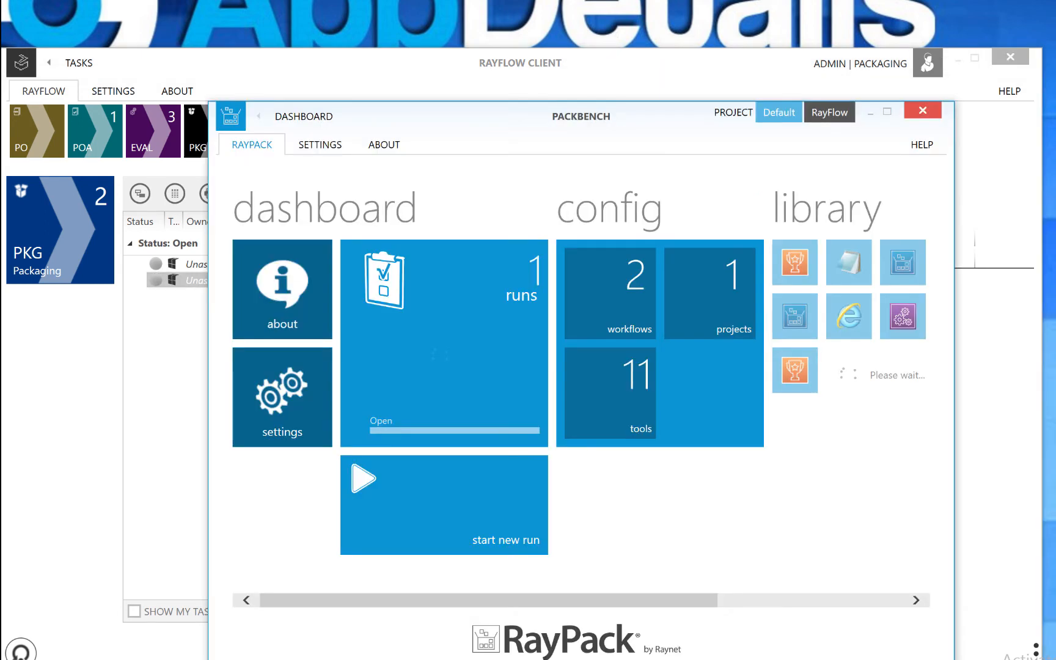
Start a new PackBench run based on the "Customize MSI using transform" workflow
left_click(436, 486)
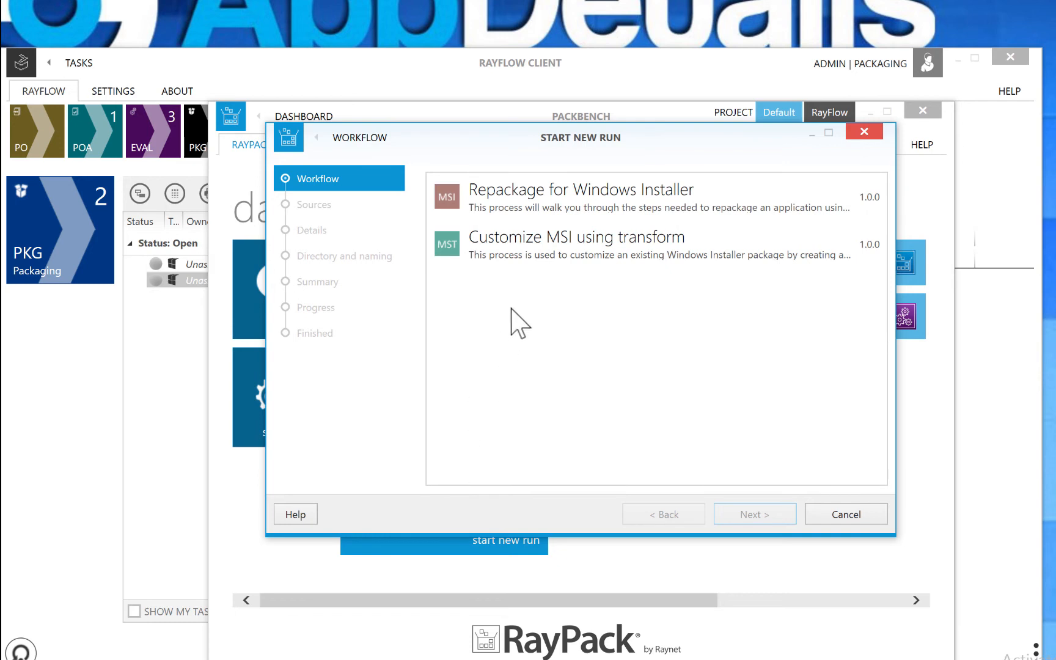
left_click(529, 252)
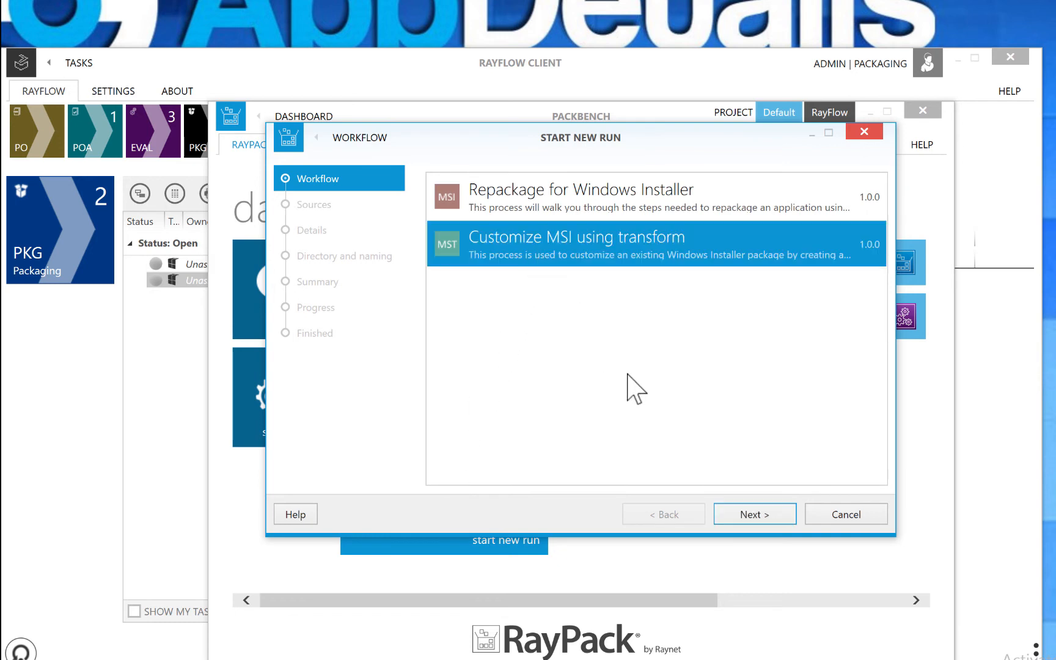
left_click(731, 513)
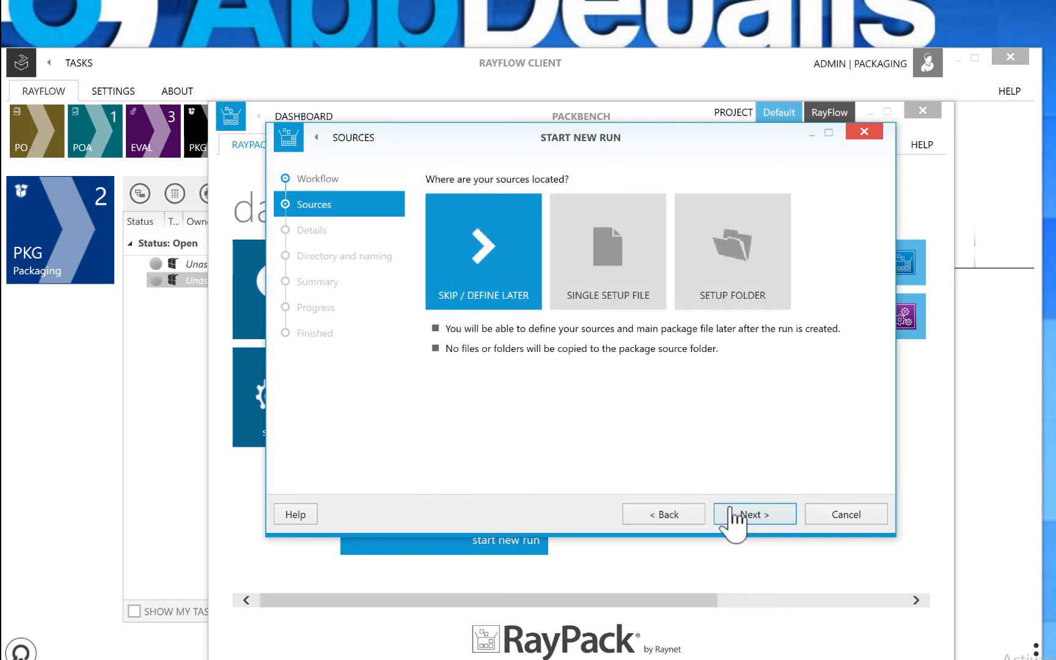
Set the run's source to the single setup file cdbxp_setup_x64_4.5.7.6521.msi from the Downloads folder
left_click(627, 299)
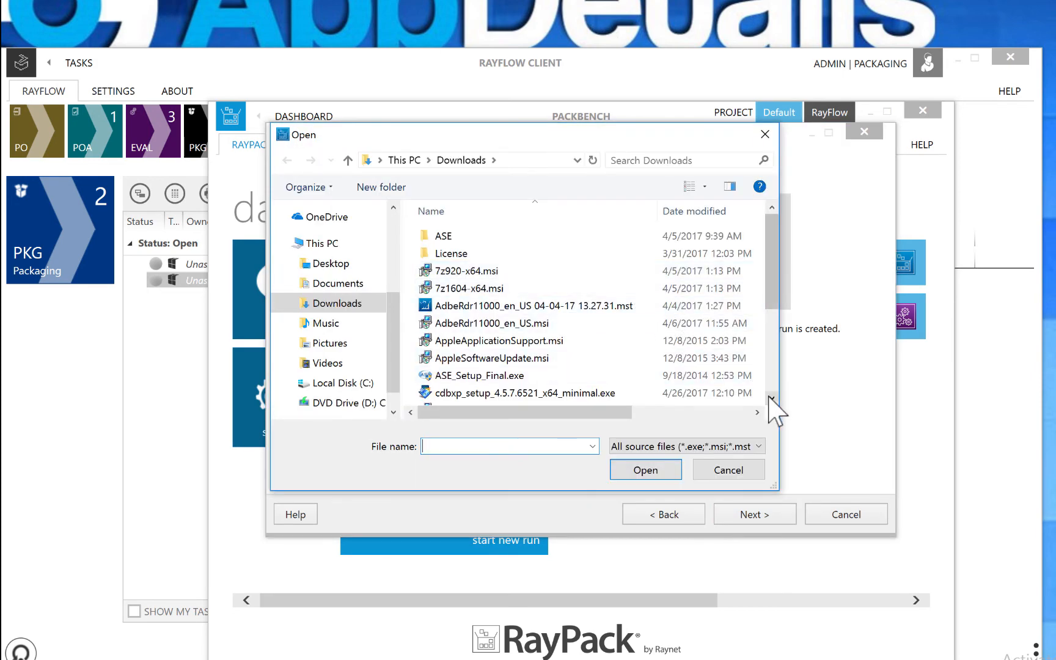
left_click(771, 398)
left_click(622, 397)
left_click(654, 469)
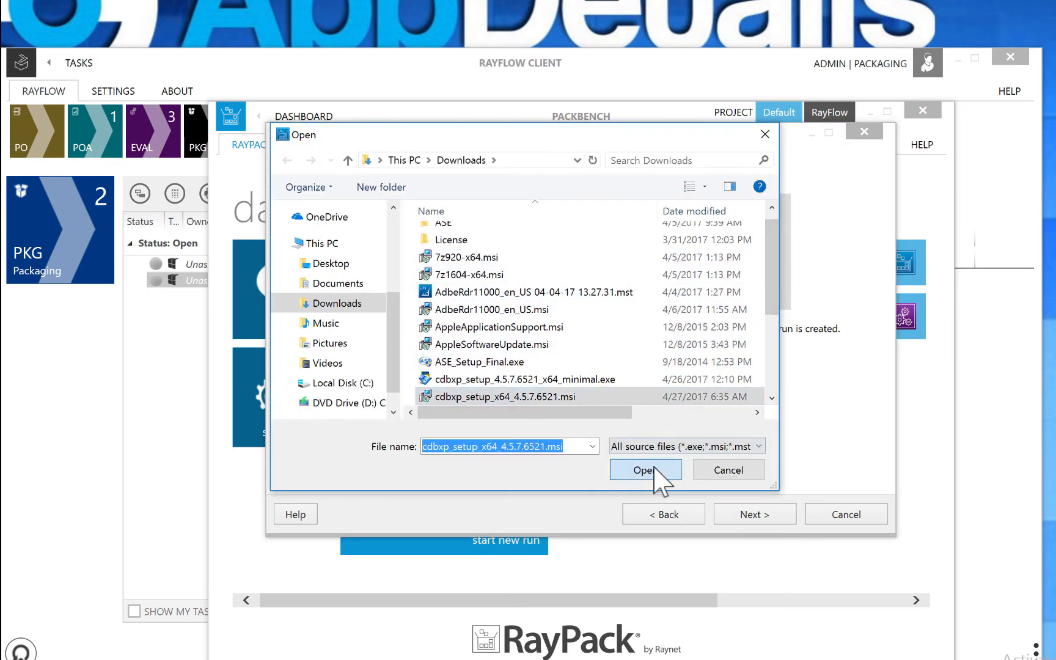
left_click(733, 515)
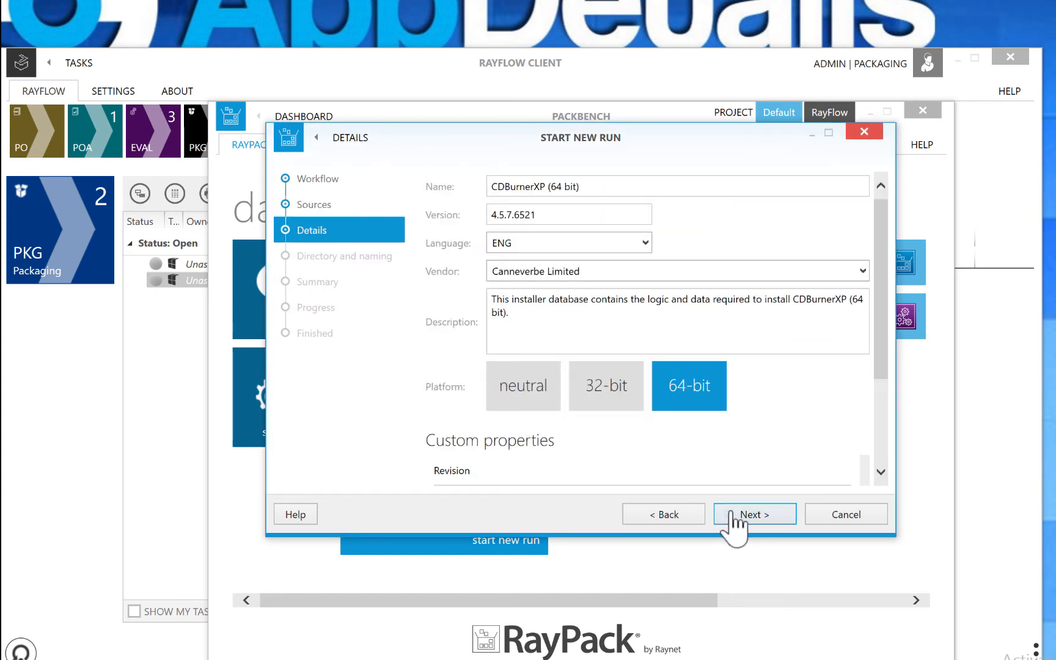
Accept the prefilled application details, package name and directory, and process the new run to completion
scroll(880, 452, "down", 3)
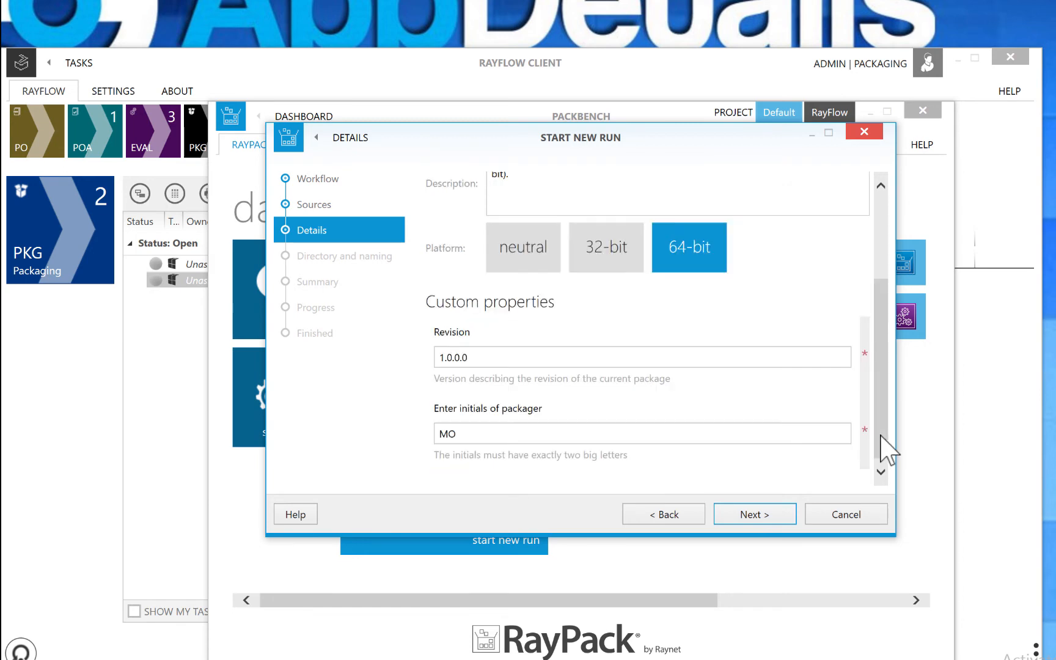
left_click(748, 515)
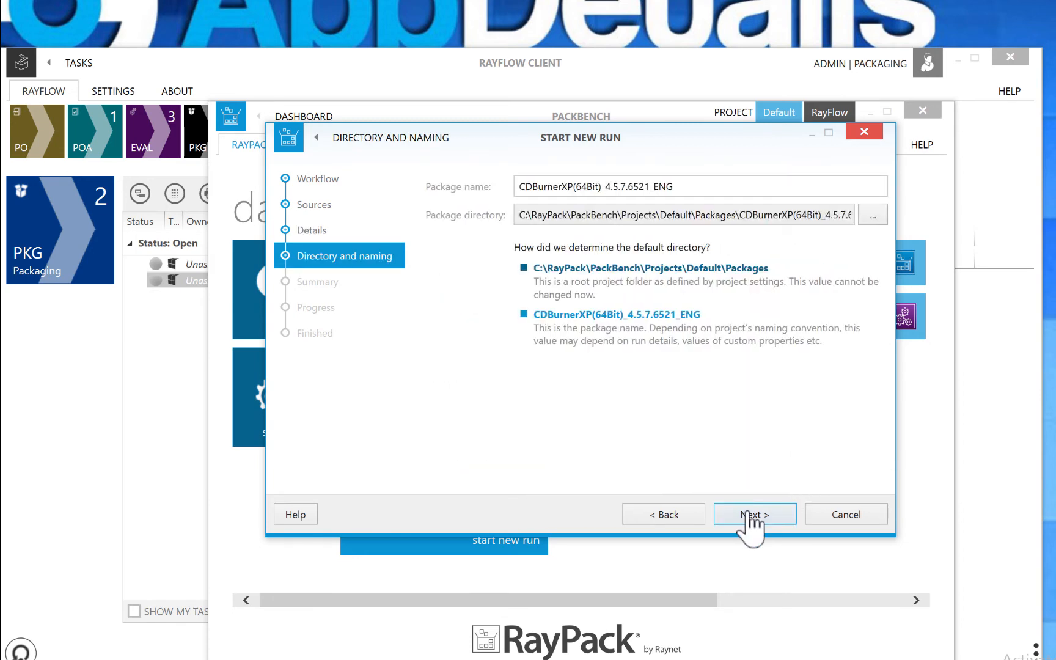
left_click(750, 515)
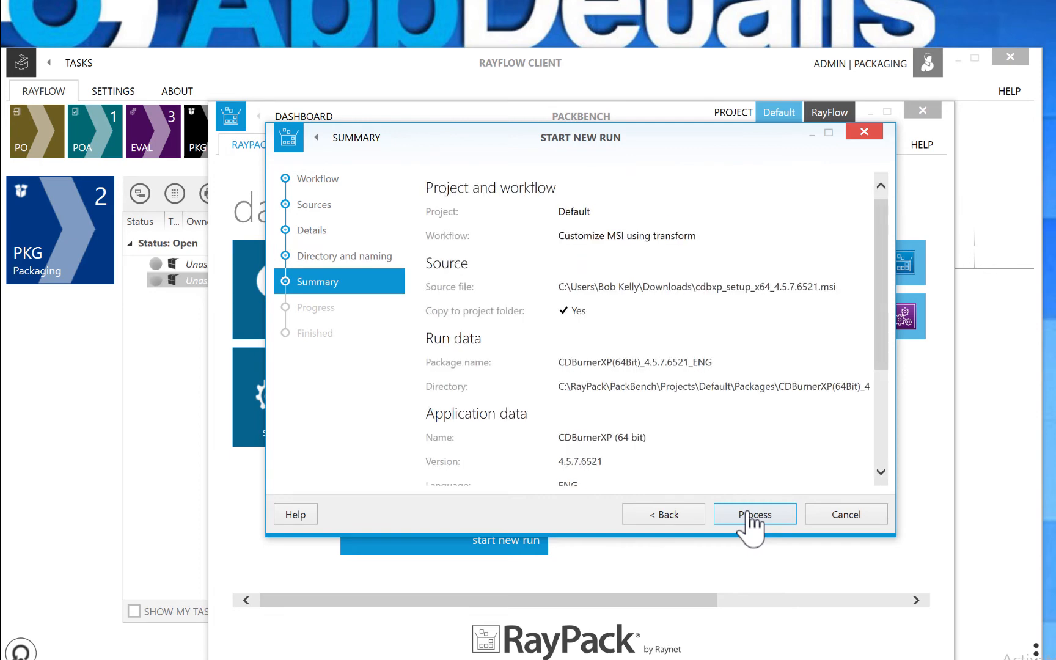
left_click(748, 515)
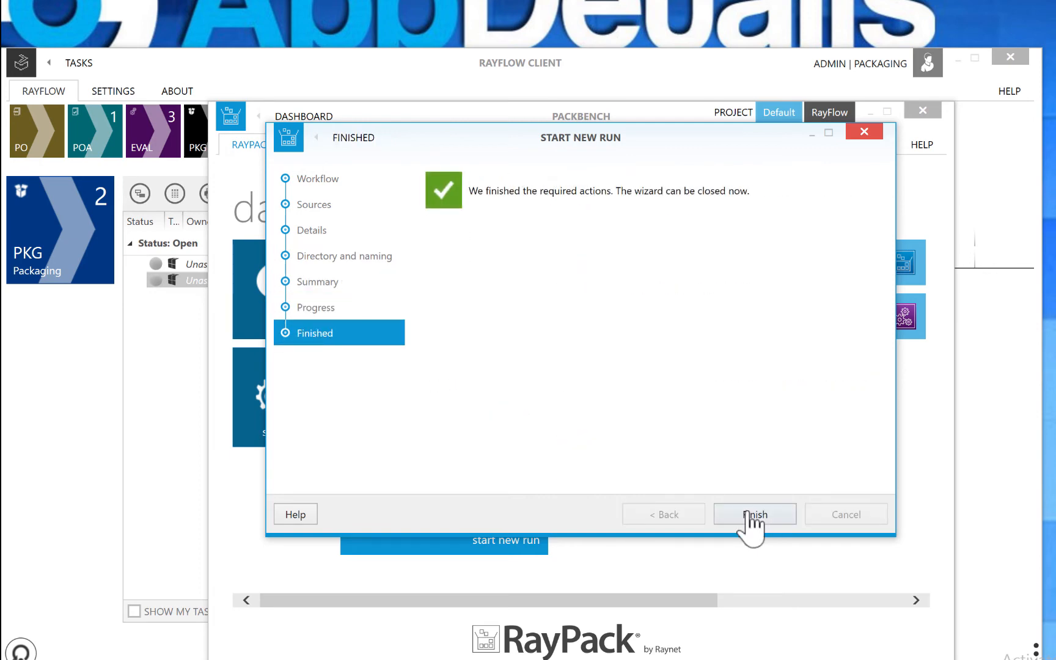
left_click(753, 515)
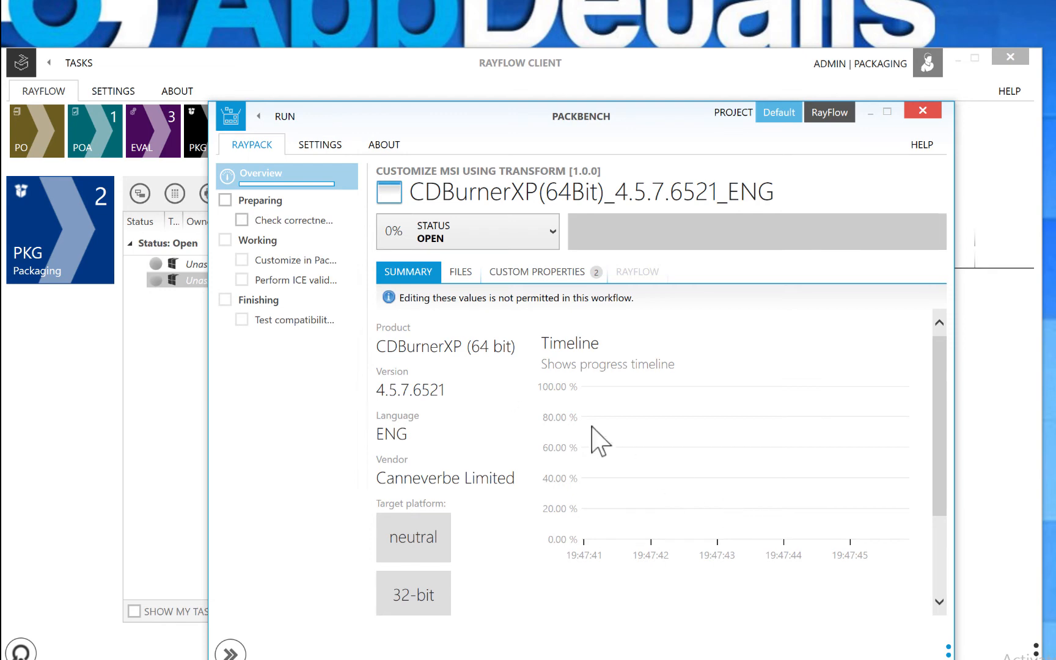
Mark the folder structure check as done and launch "Create response transform" from the Customize in PackTailor step
left_click(279, 224)
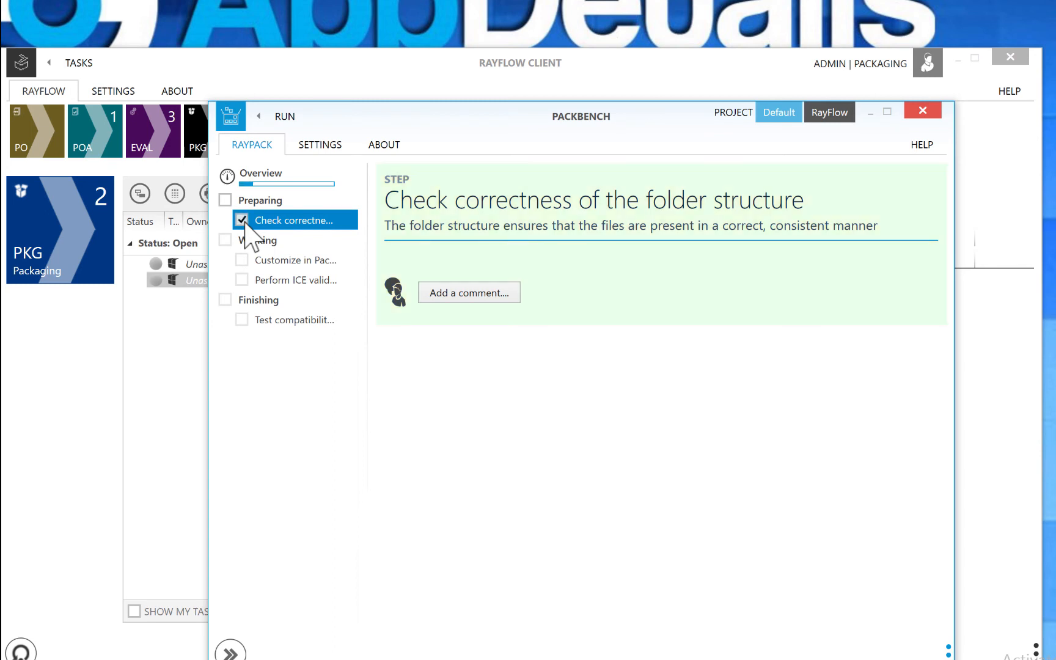
left_click(257, 241)
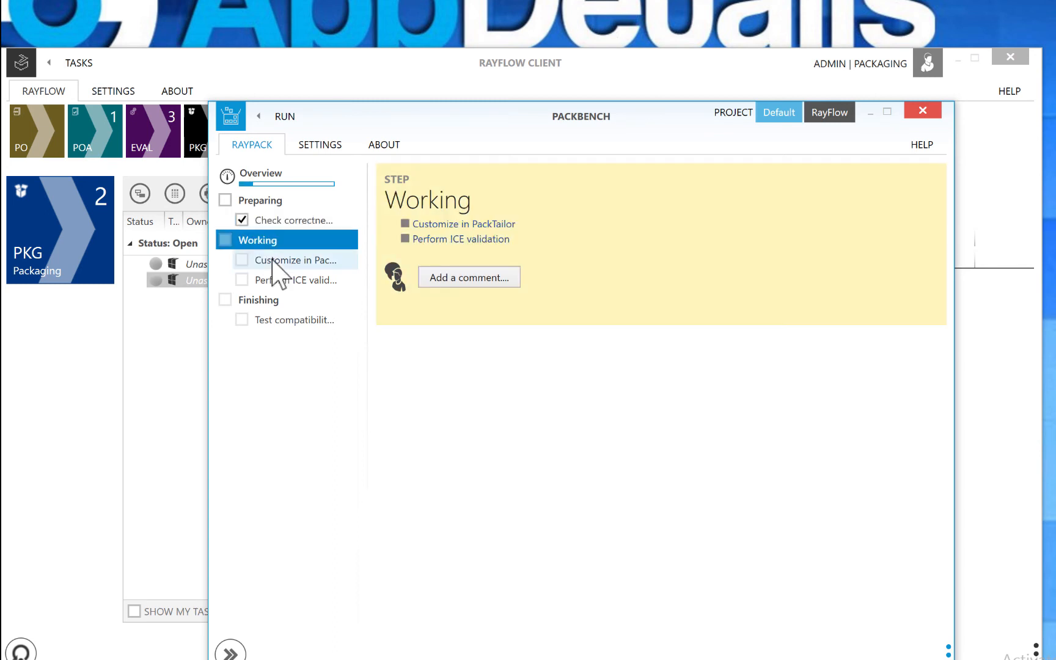
left_click(274, 261)
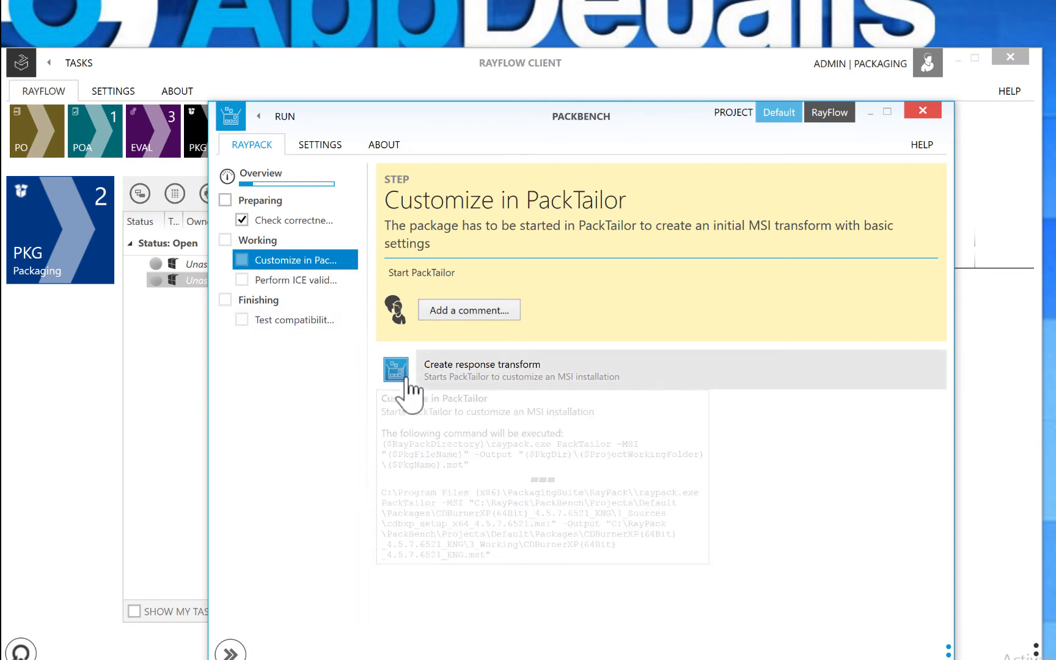
left_click(438, 366)
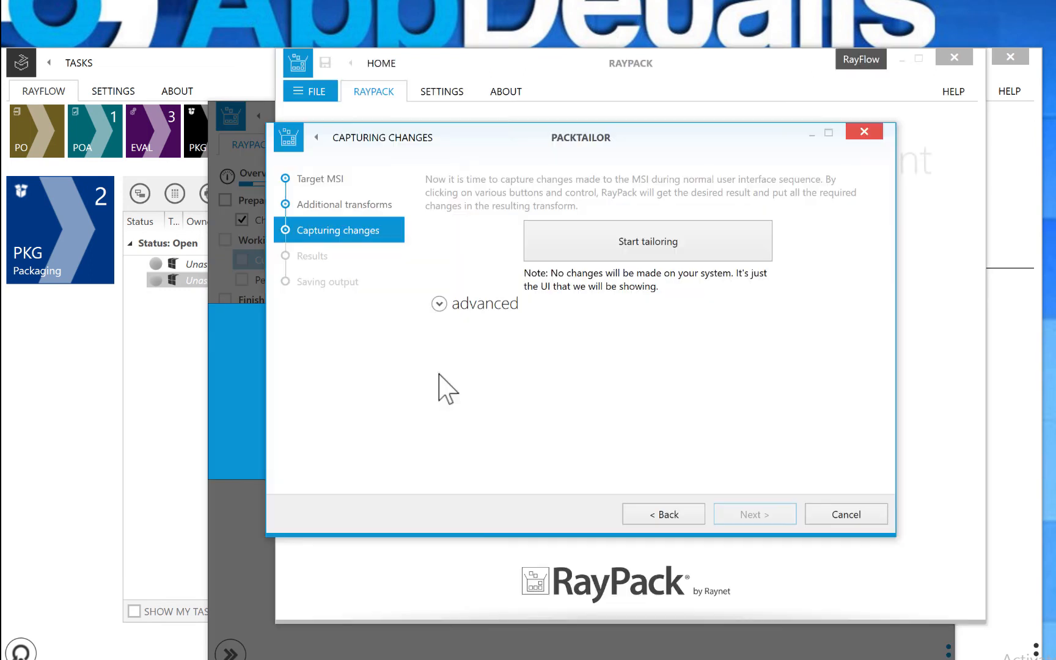
Start tailoring the CDBurnerXP setup, accept its license agreement and continue to the custom feature selection
left_click(646, 242)
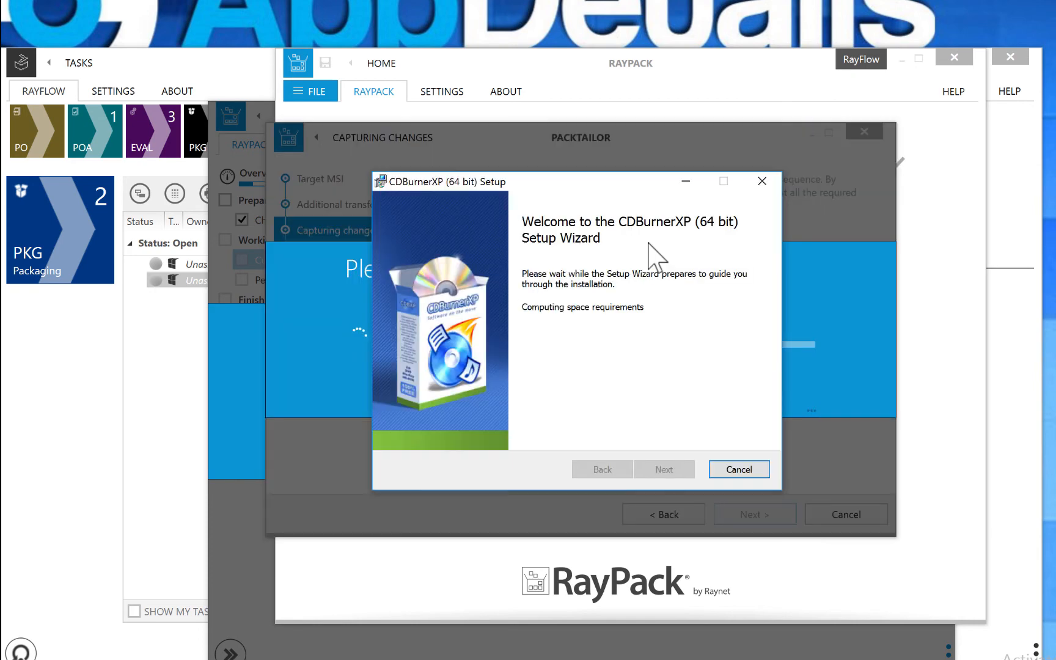
left_click(671, 468)
left_click(589, 435)
left_click(667, 471)
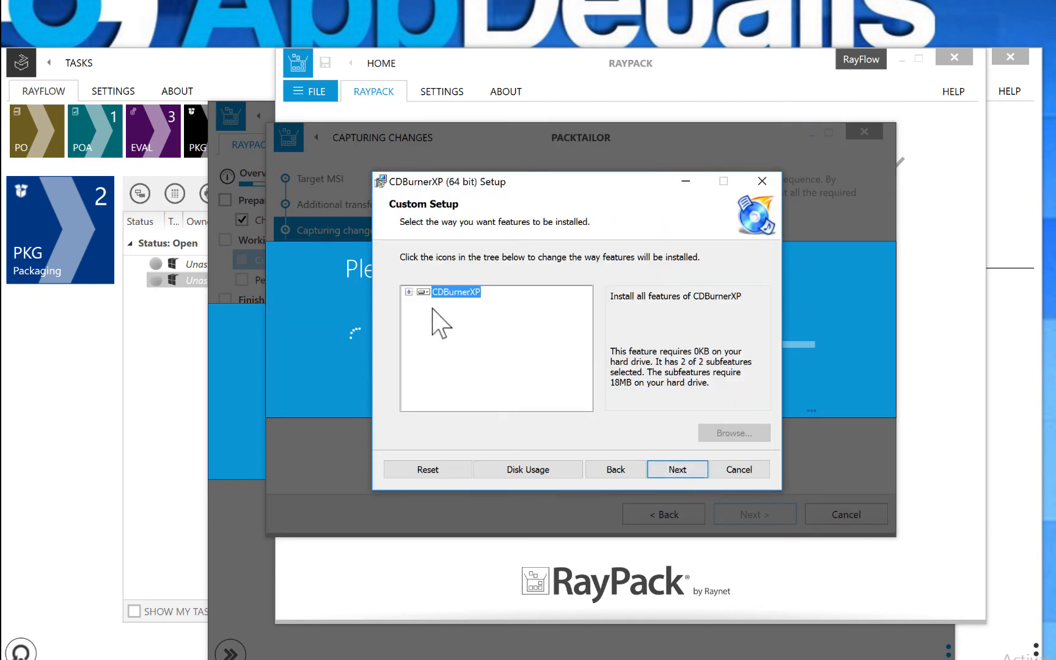
Exclude the desktop shortcut feature from the CDBurnerXP installation and complete the simulated setup to capture the changes
left_click(423, 303)
left_click(458, 316)
left_click(502, 367)
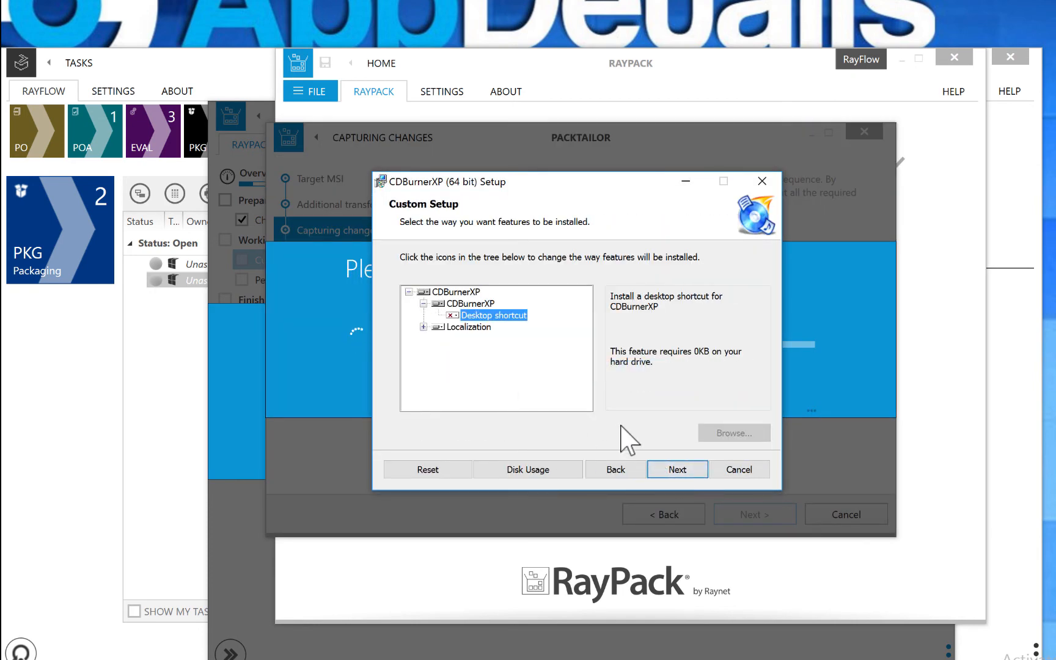
left_click(682, 468)
left_click(684, 469)
left_click(684, 471)
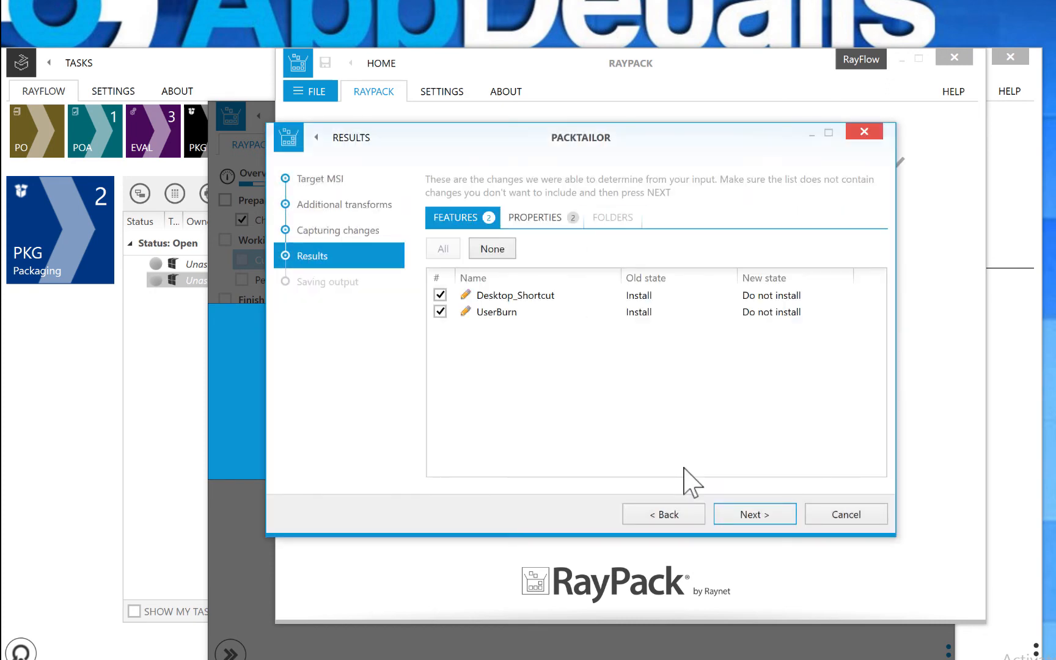
Accept the captured feature and property changes and save them as the CDBurnerXP transform
left_click(738, 515)
left_click(737, 515)
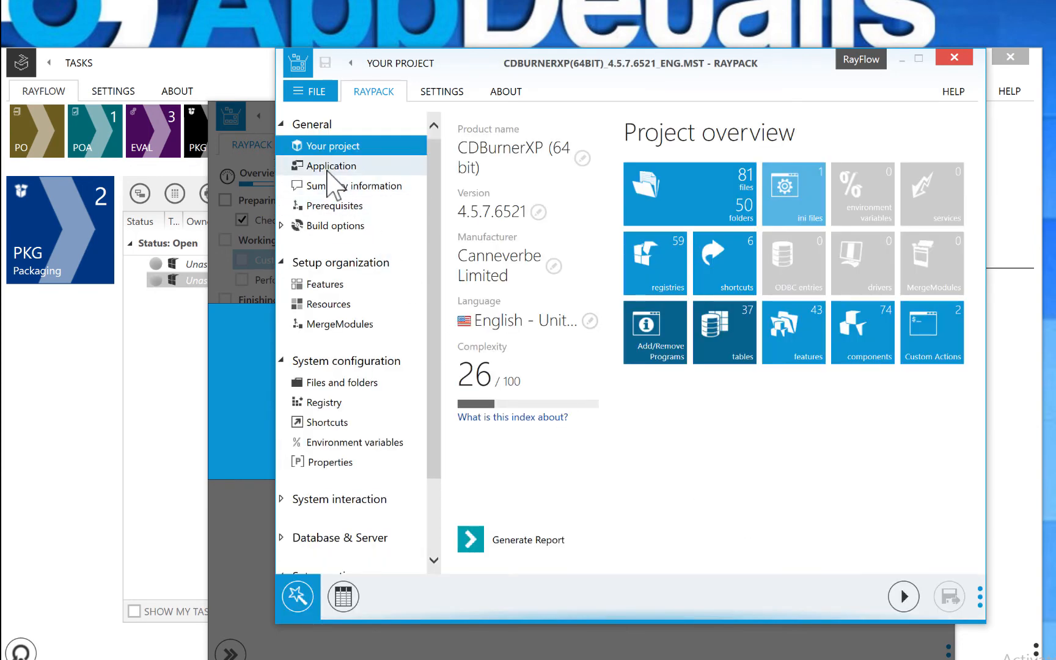
Examine the transform project's application, prerequisites, features, files, properties and administrator options, return to the overview and close the project
left_click(330, 166)
left_click(329, 186)
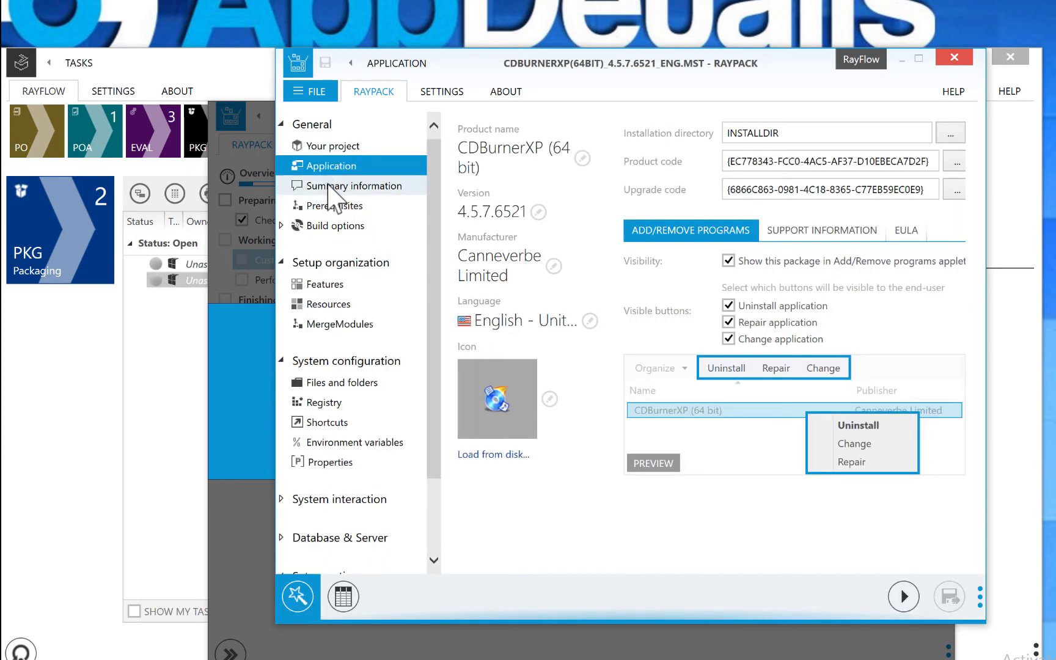
left_click(335, 206)
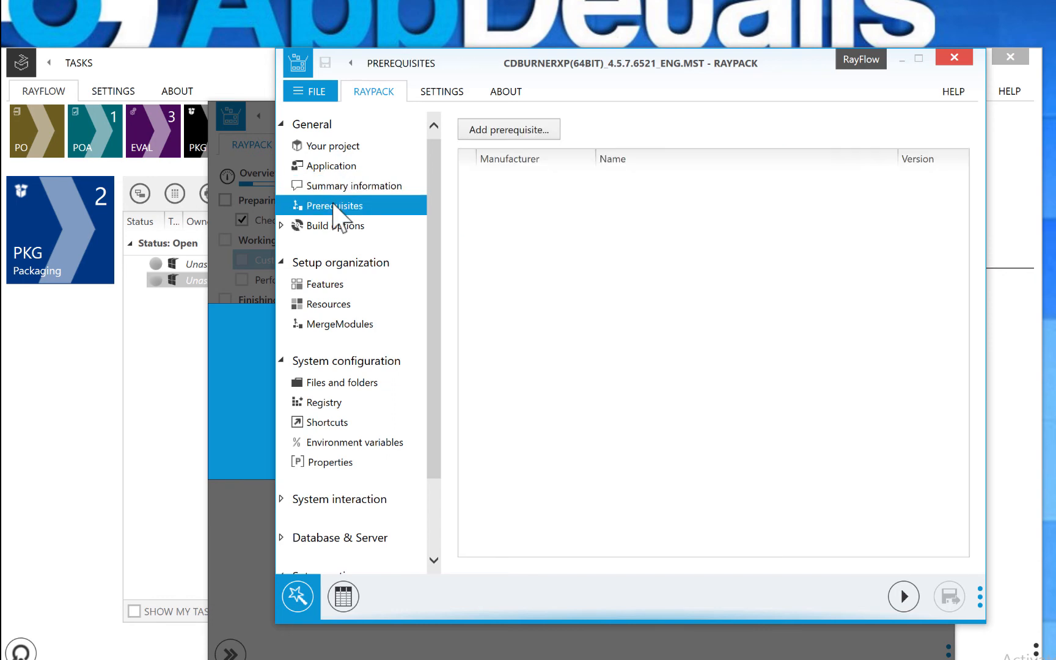
left_click(344, 284)
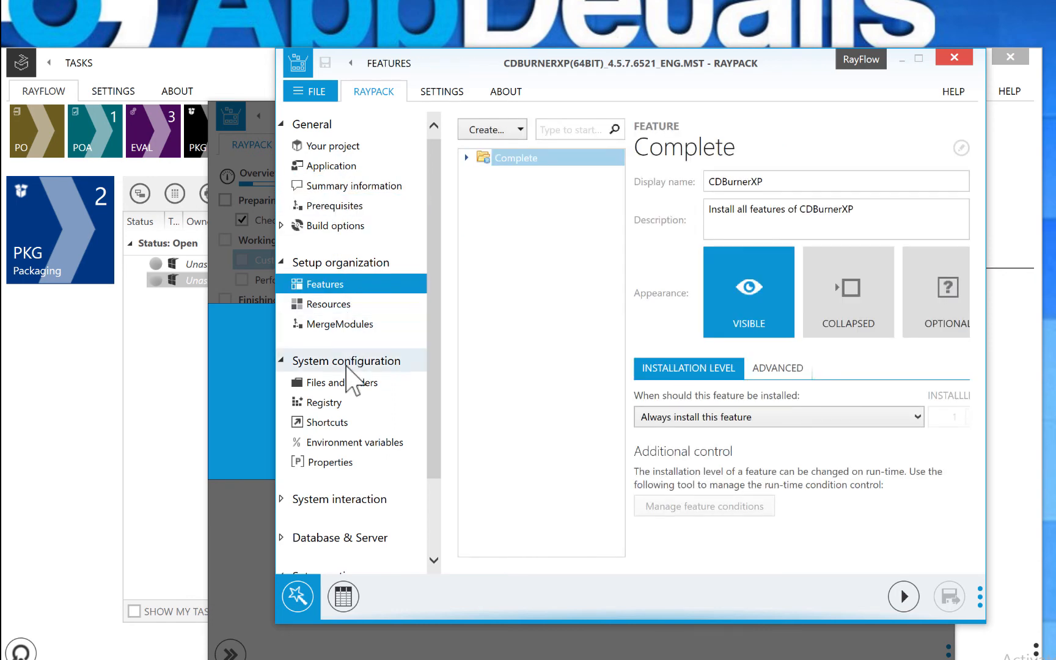
left_click(346, 382)
left_click(366, 462)
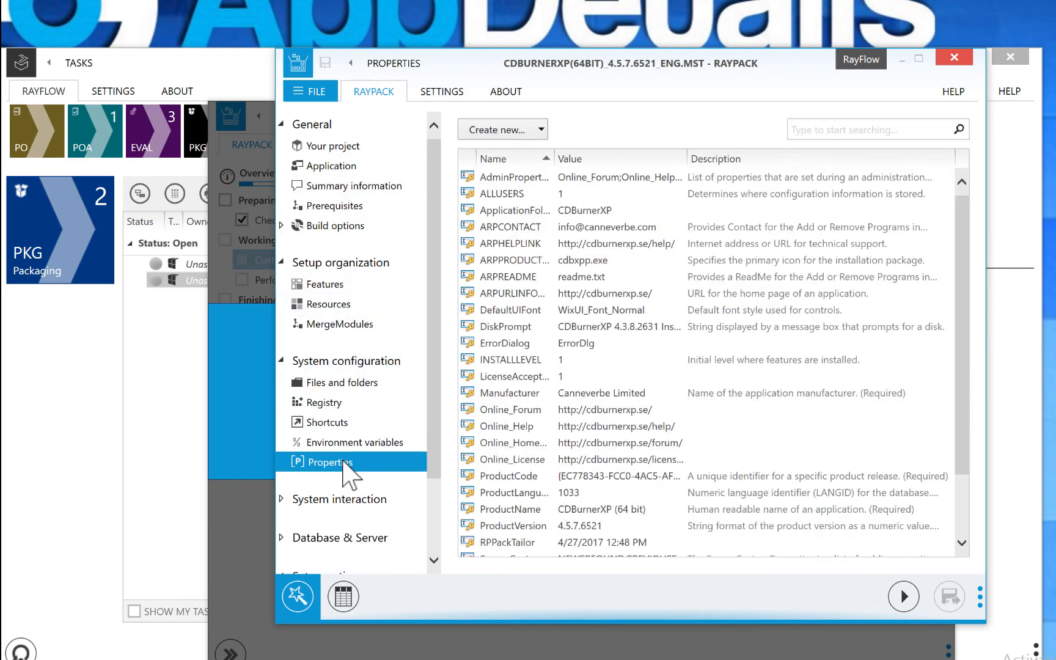
scroll(434, 452, "down", 1)
left_click_drag(437, 446, 437, 491)
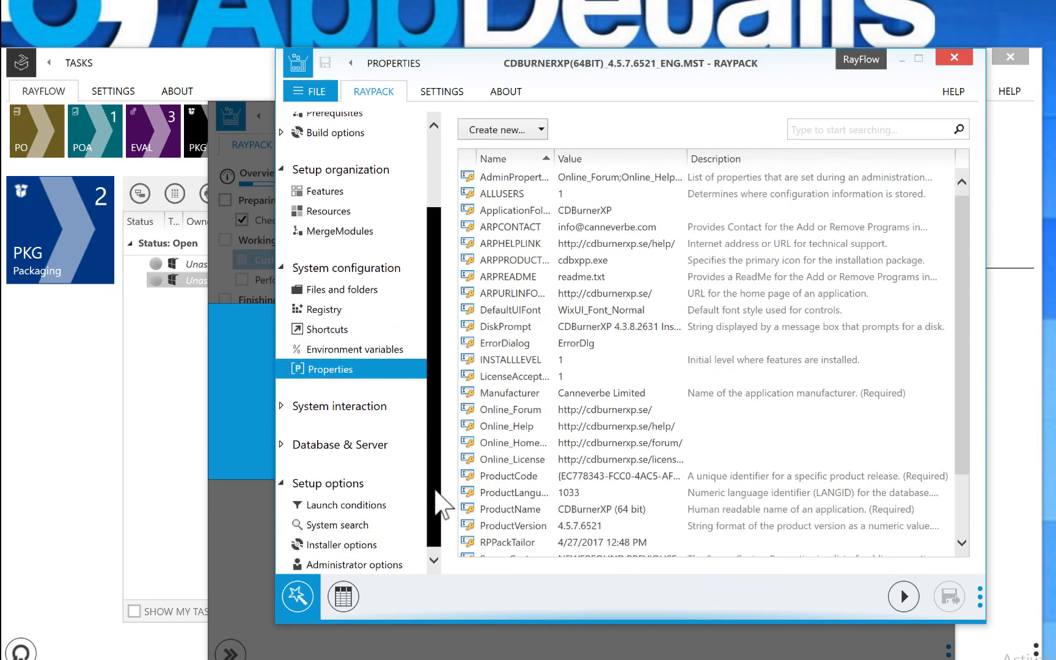
left_click(367, 564)
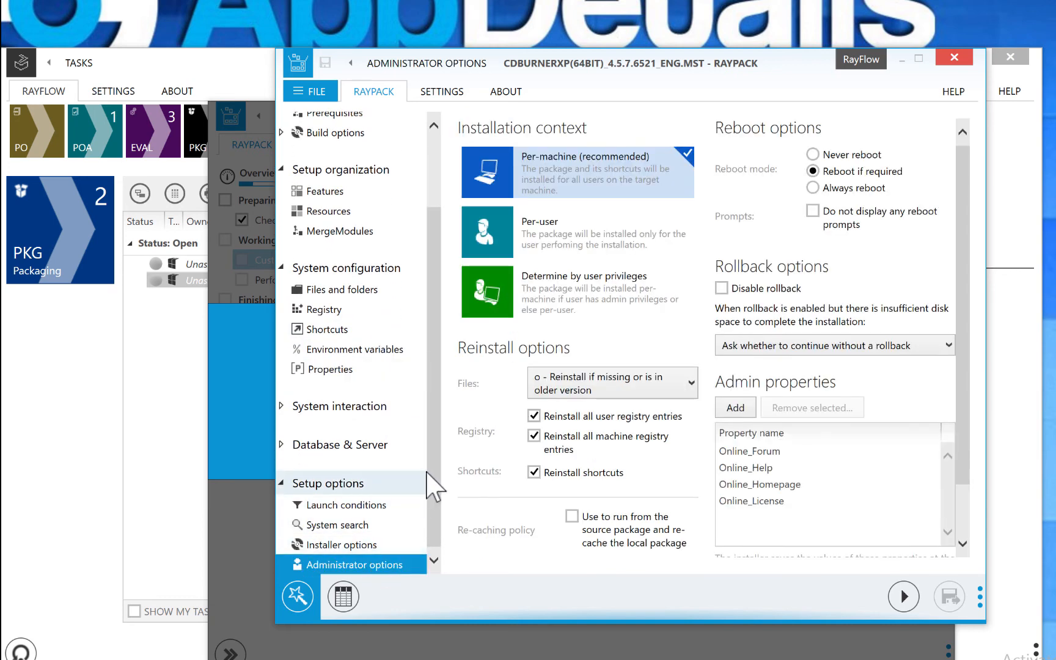
scroll(434, 464, "up", 3)
left_click(329, 147)
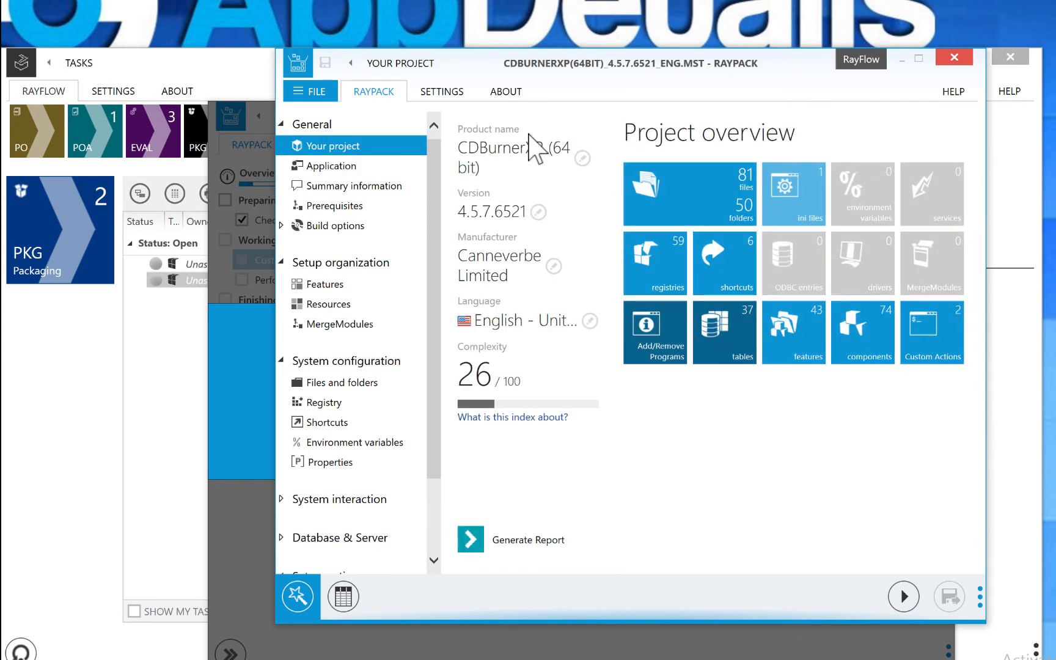
left_click(954, 57)
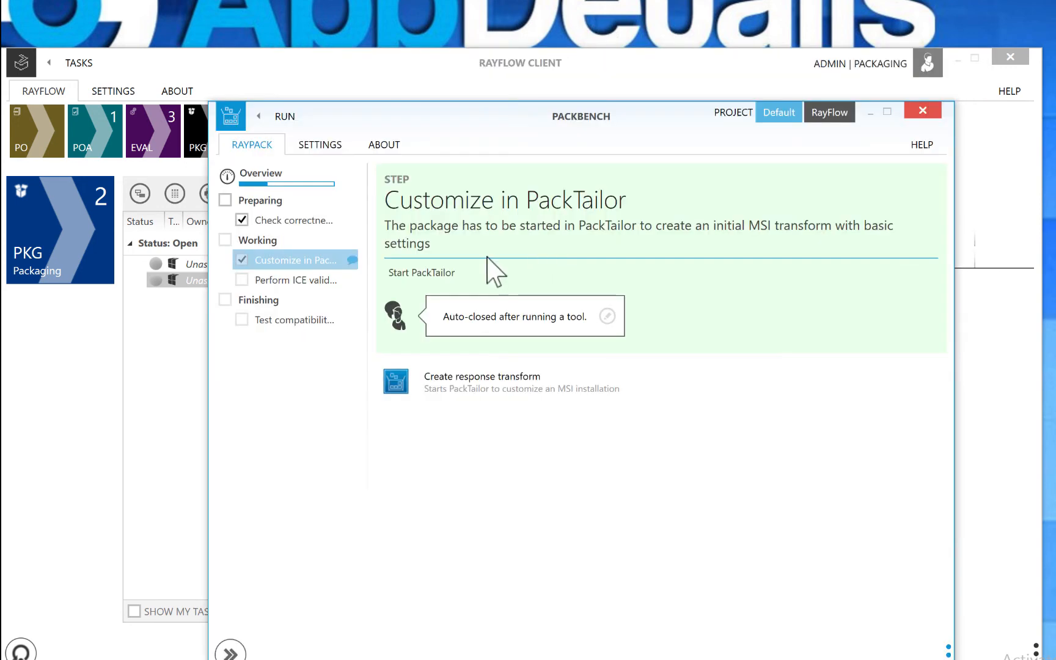
Run the MST validation from the Perform ICE validation step, inspect the general consistency issues and close the project
left_click(281, 282)
left_click(398, 419)
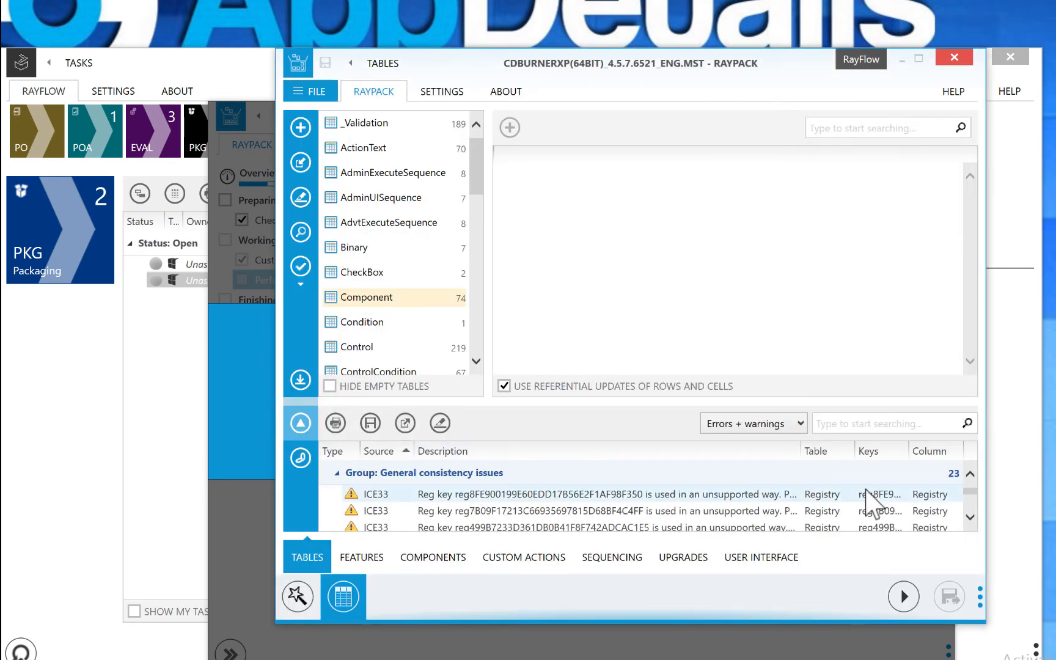
scroll(968, 507, "down", 1)
left_click(486, 509)
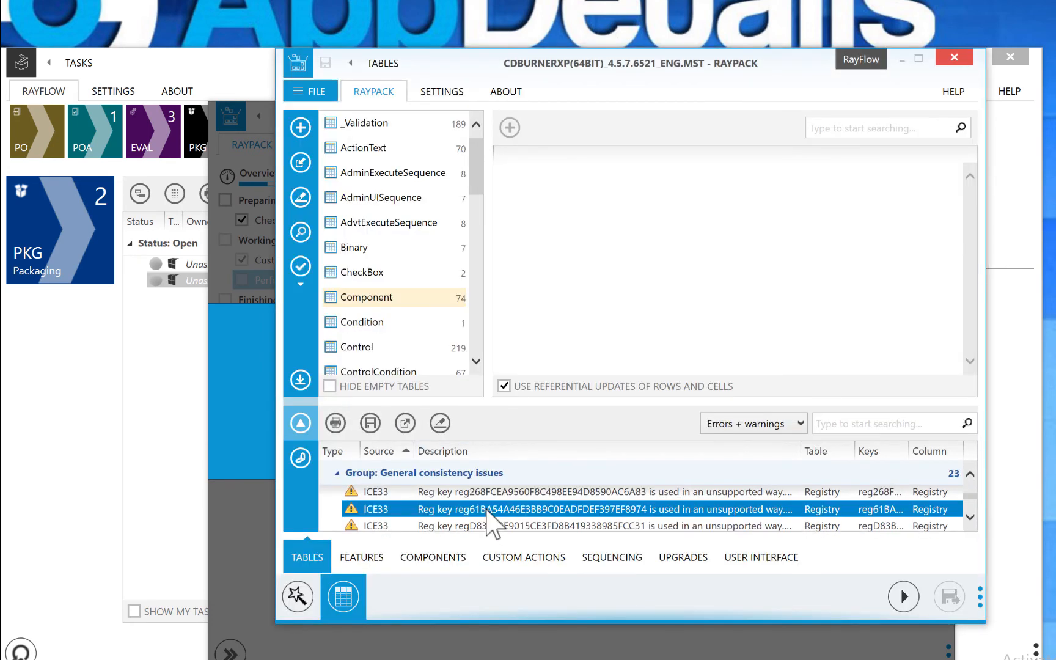
left_click(954, 56)
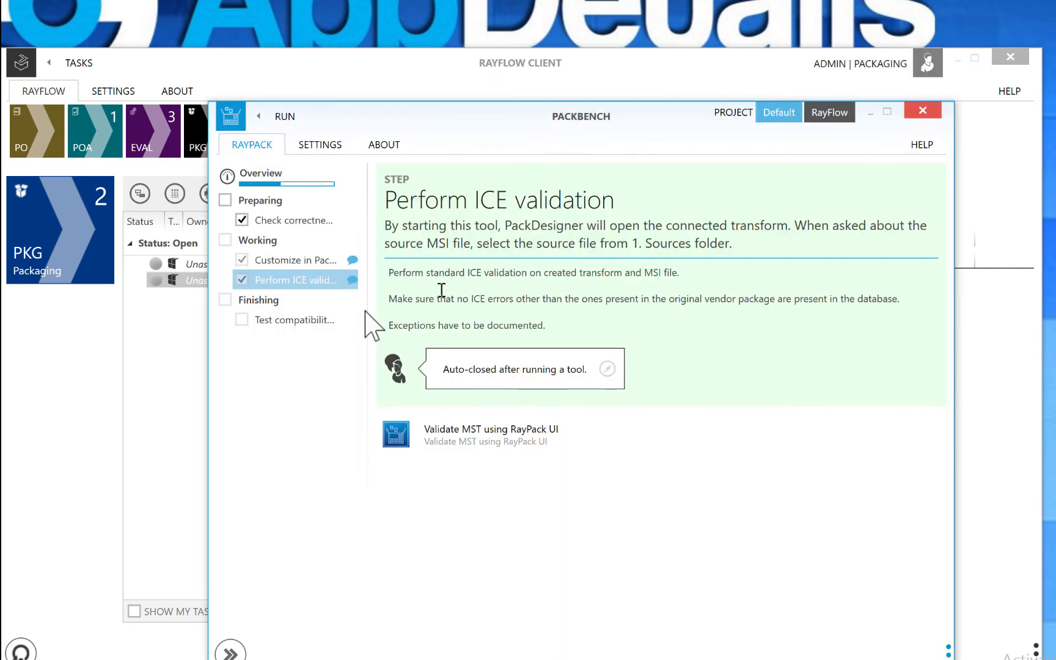
Examine the command behind the Windows 10 compatibility test step and close PackBench
left_click(262, 320)
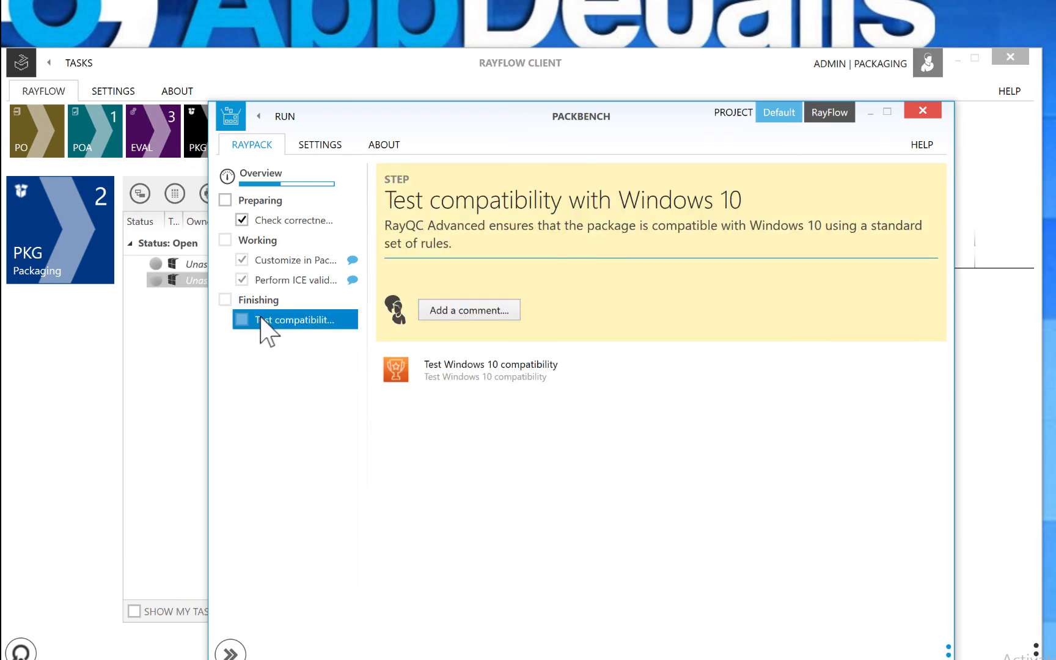
mouse_move(413, 370)
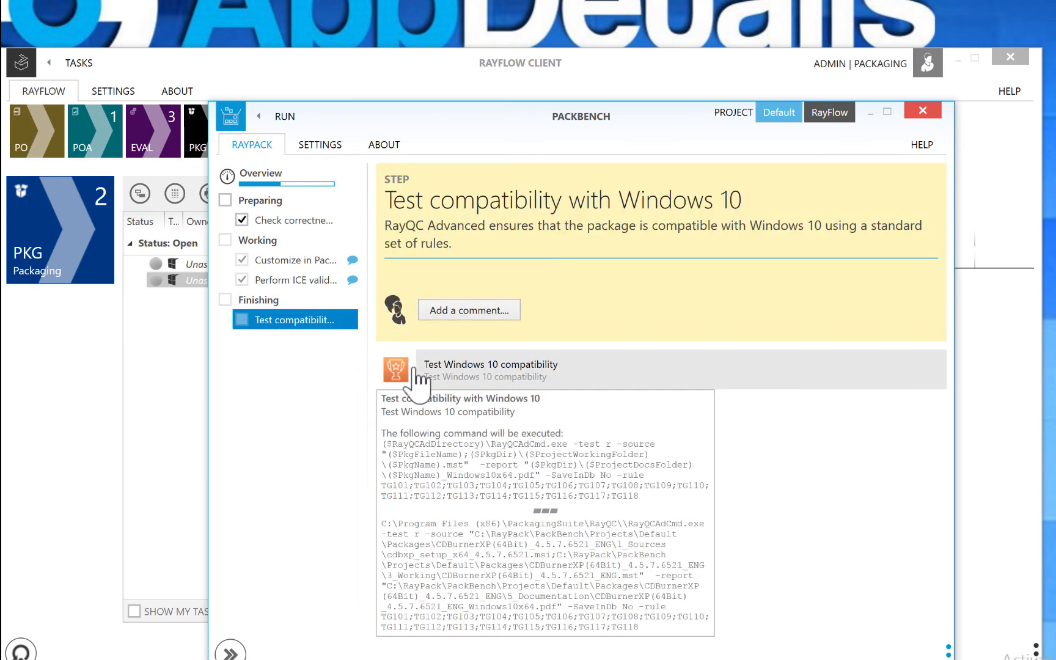
left_click(935, 110)
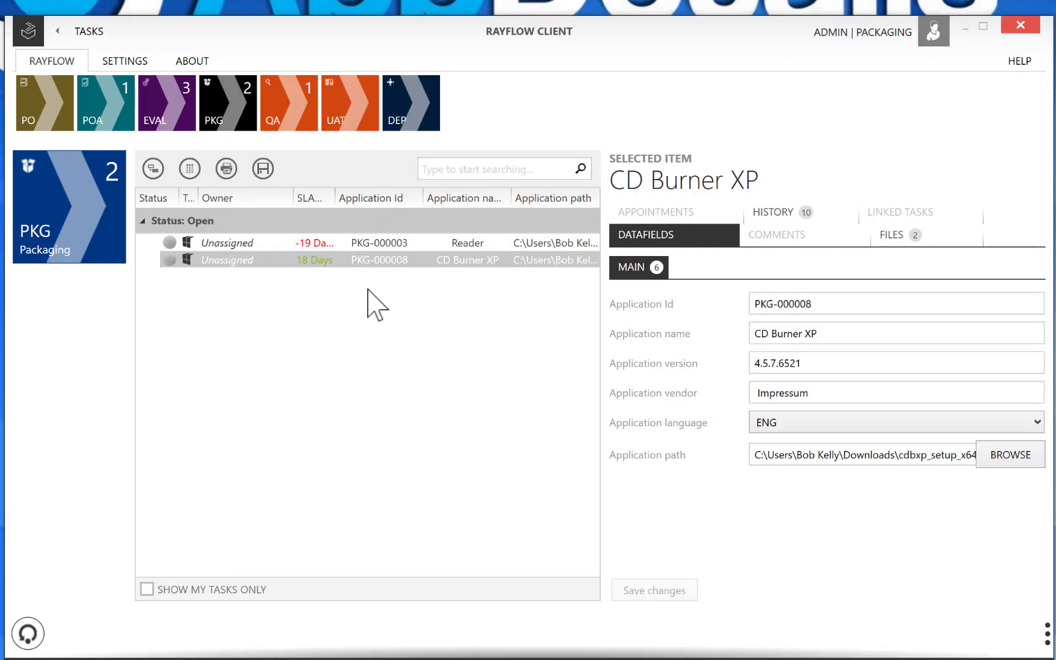
Change the status of the CD Burner XP packaging task to move it on to Quality Assurance
right_click(344, 261)
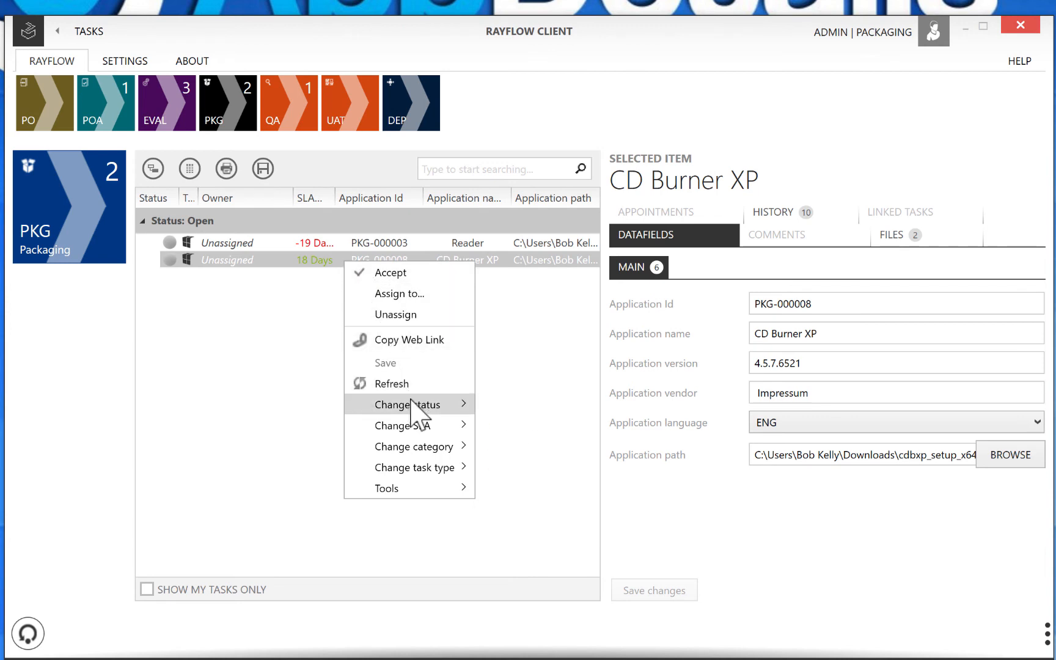
mouse_move(421, 405)
left_click(512, 426)
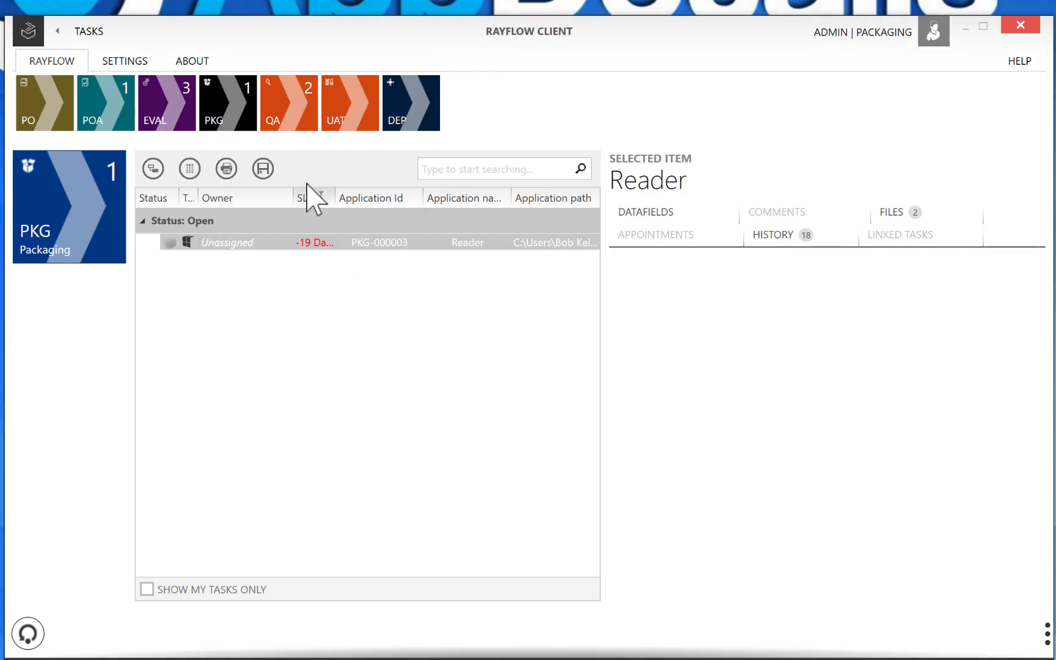
Open the Quality Assurance phase and run the CD Burner XP task PKG-000008 in RayQC
left_click(272, 116)
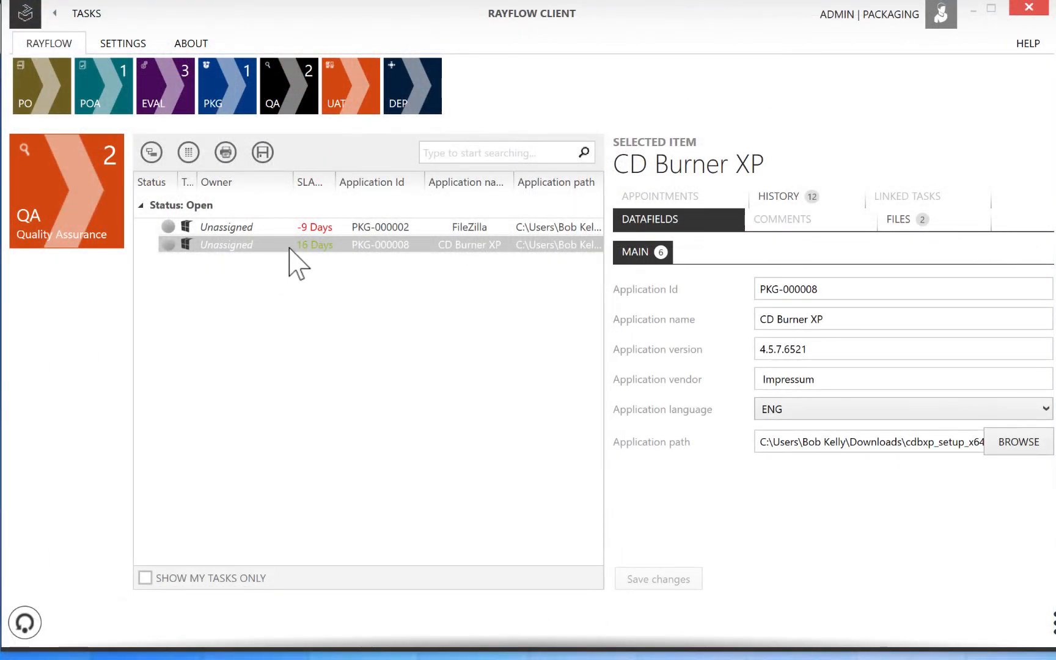
left_click(289, 247)
right_click(289, 248)
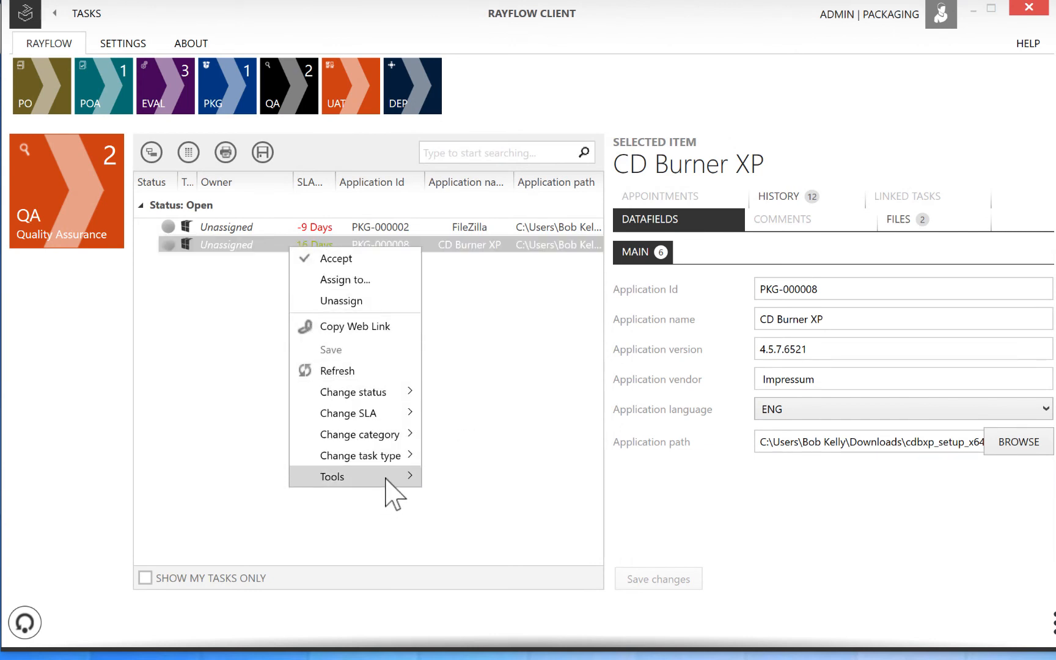
mouse_move(385, 481)
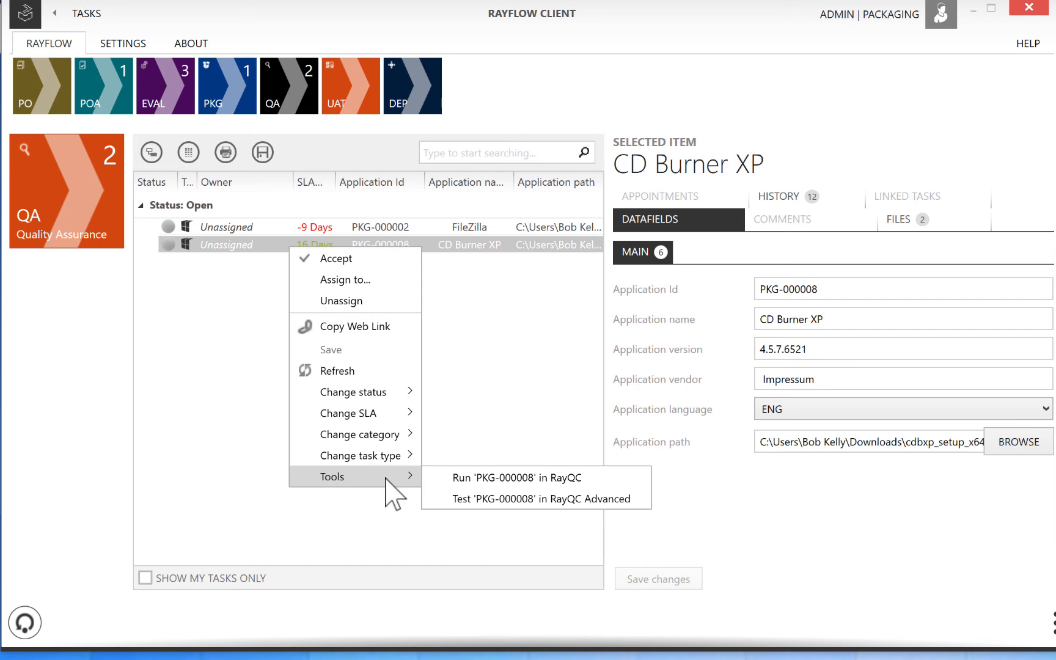
left_click(489, 478)
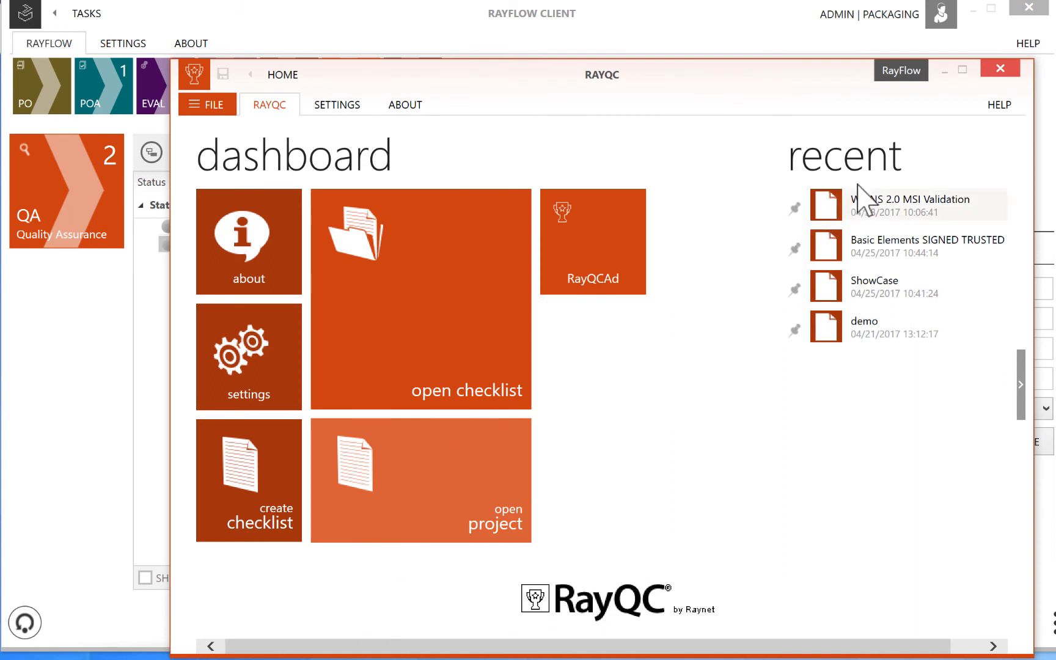
Open the recent WiRNS 2.0 MSI Validation checklist and automatically fill its header with the test account, test machine and operating system
left_click(846, 206)
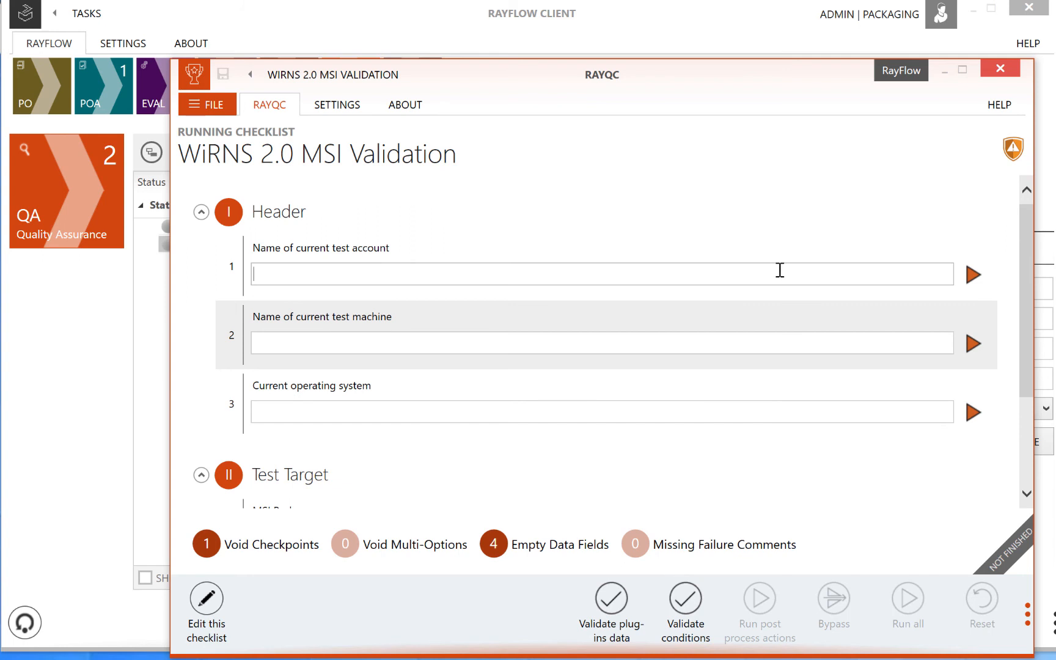
left_click(960, 276)
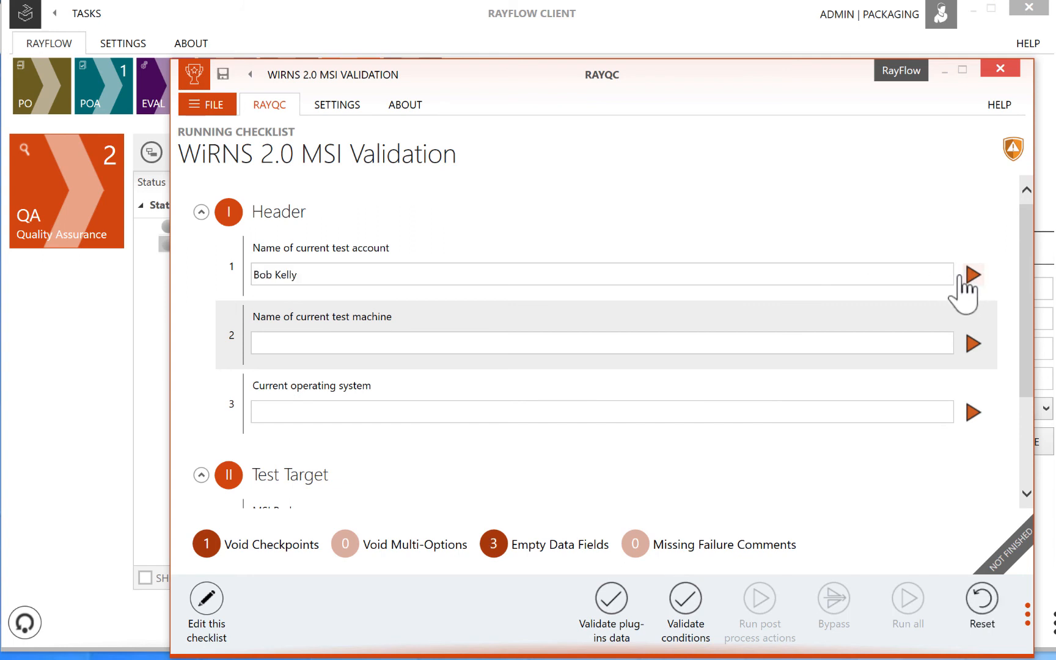
left_click(965, 344)
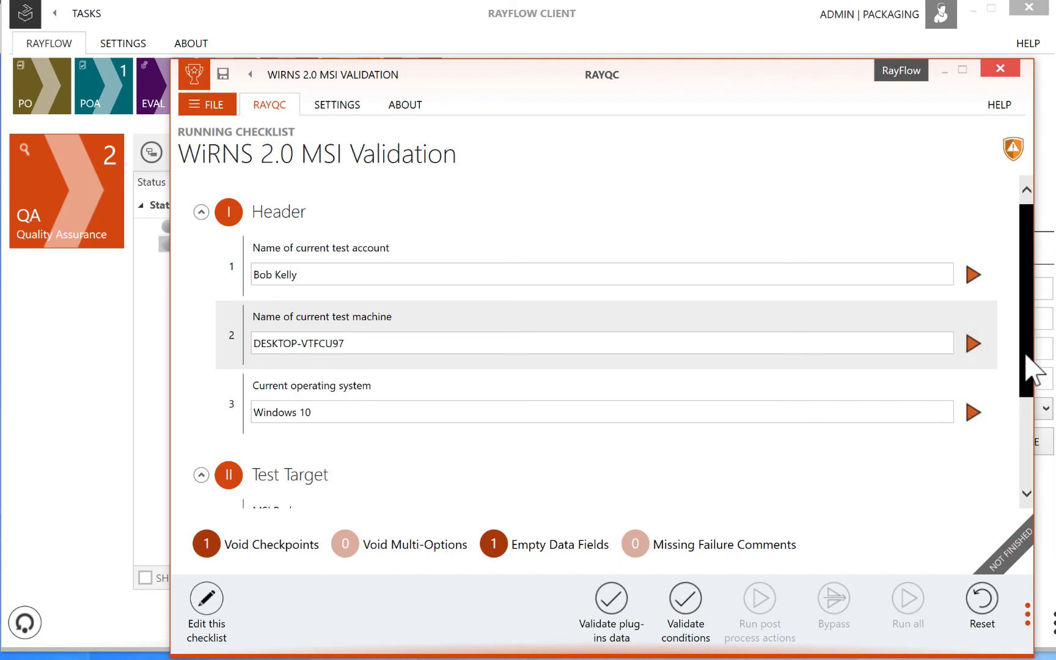
Answer "Does MSI package exist?" with Yes and look through the additional extraction and testing checks
left_click_drag(1029, 367, 1030, 480)
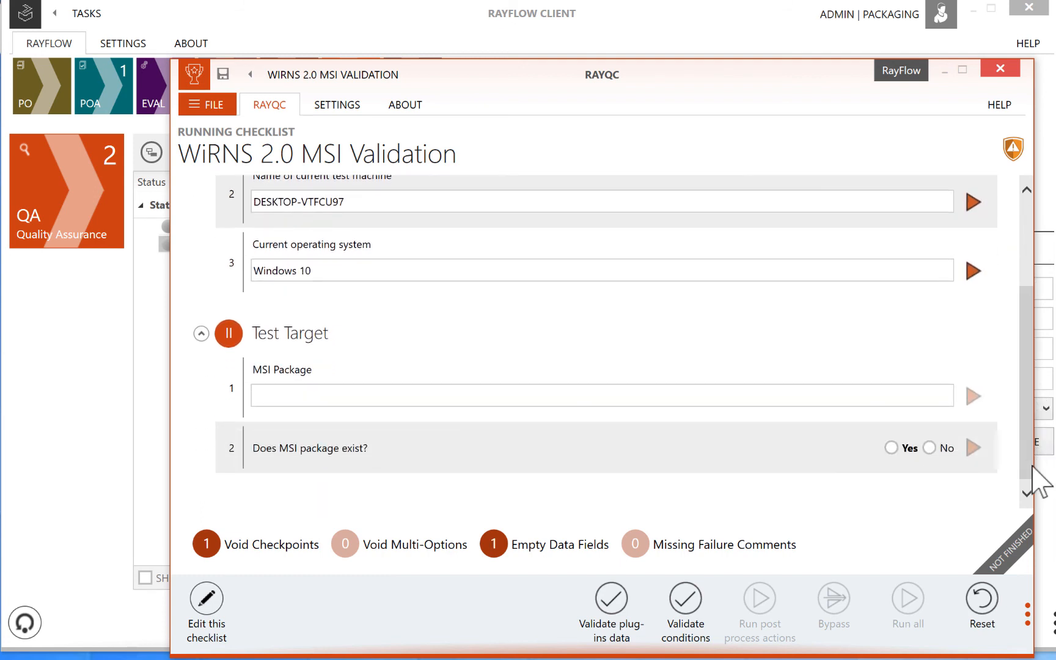
left_click(892, 448)
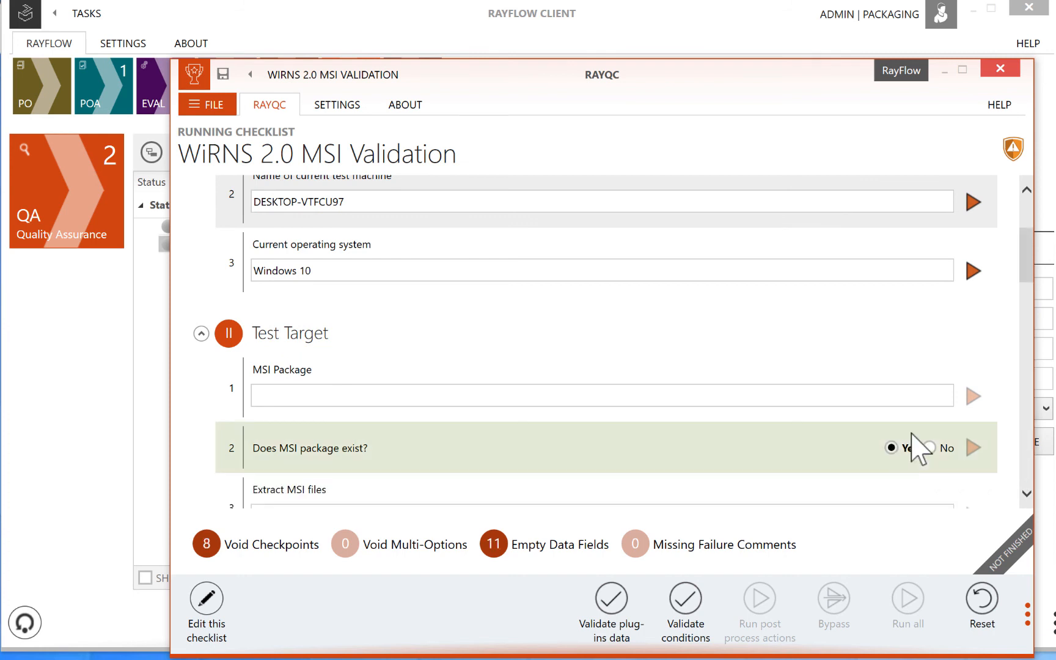
scroll(1029, 315, "down", 3)
scroll(1028, 313, "down", 5)
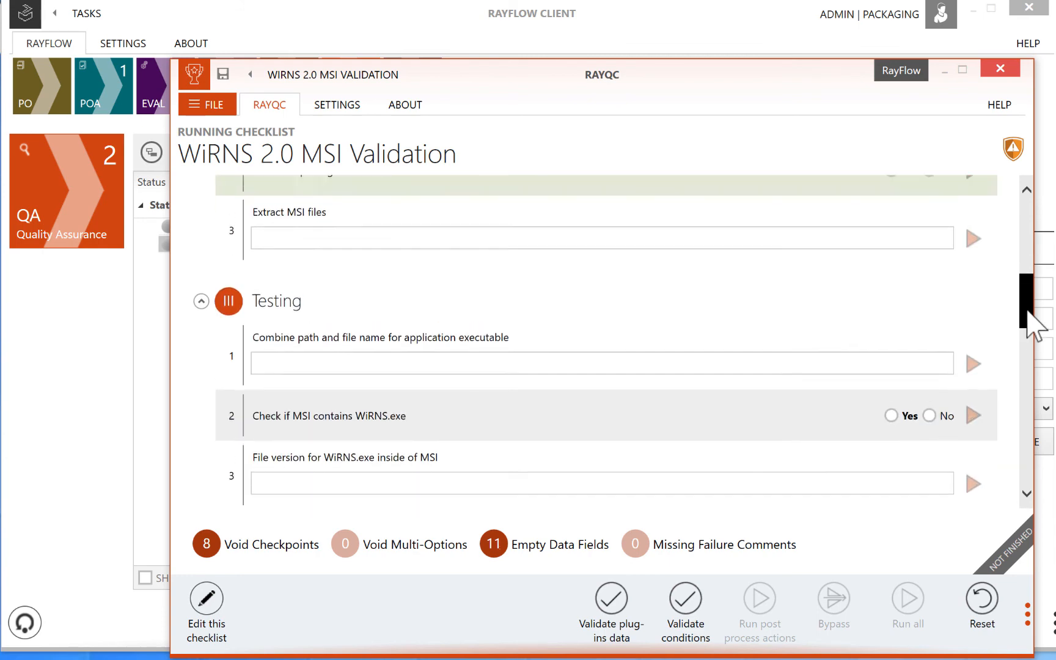
scroll(1029, 313, "up", 3)
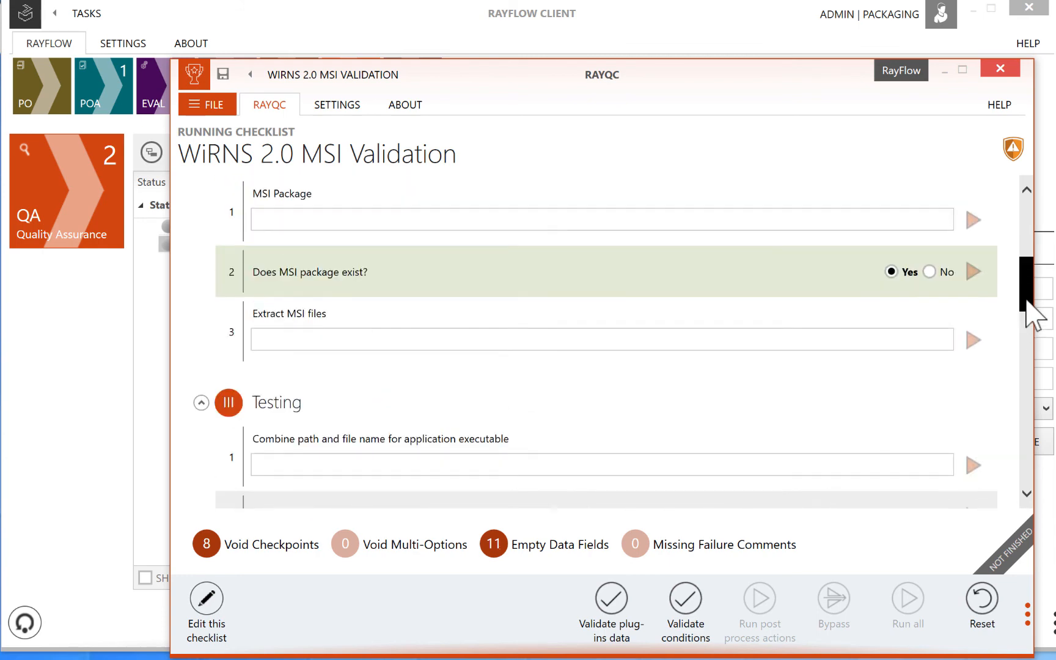
Answer "Does MSI package exist?" with No and enter the failure comment "not done"
left_click(929, 271)
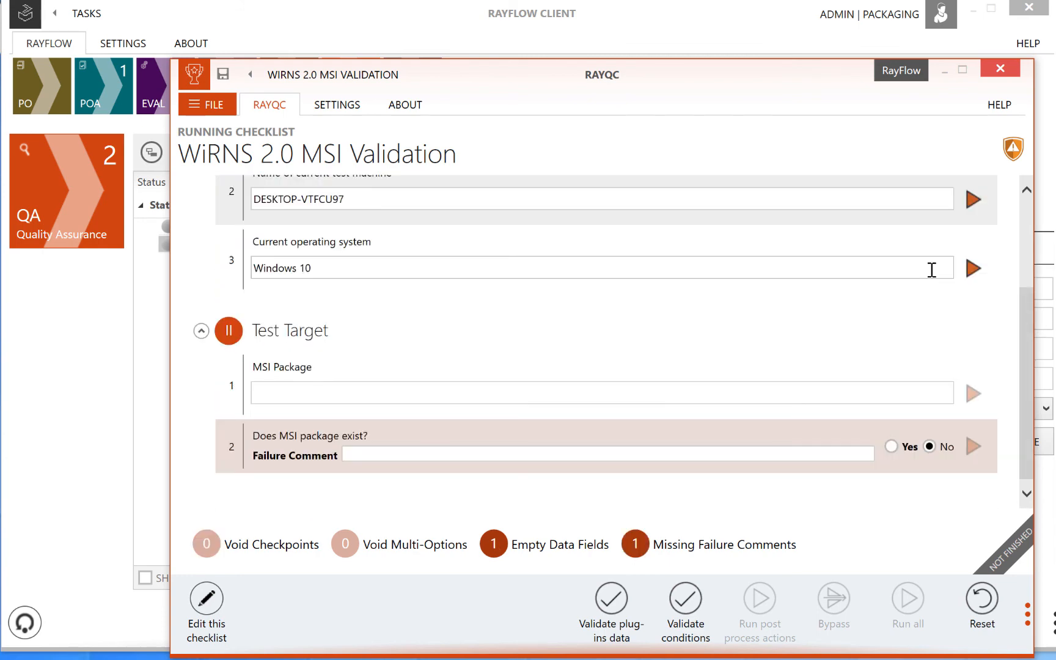
left_click(772, 452)
type("not done")
Create a new checklist file named "demo"
left_click(208, 103)
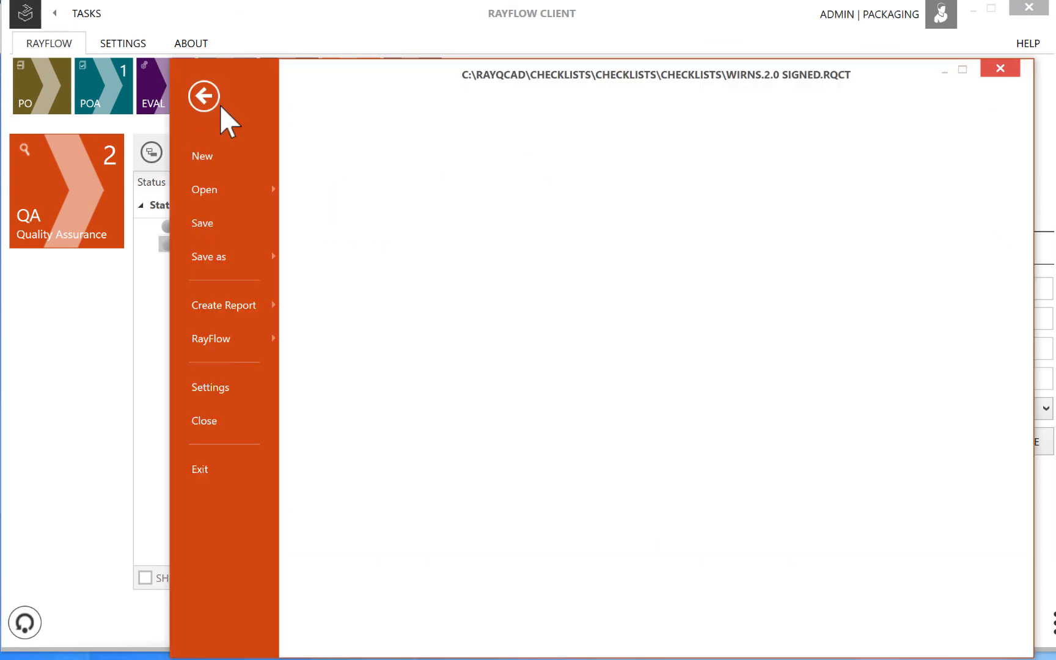
left_click(211, 155)
left_click(543, 434)
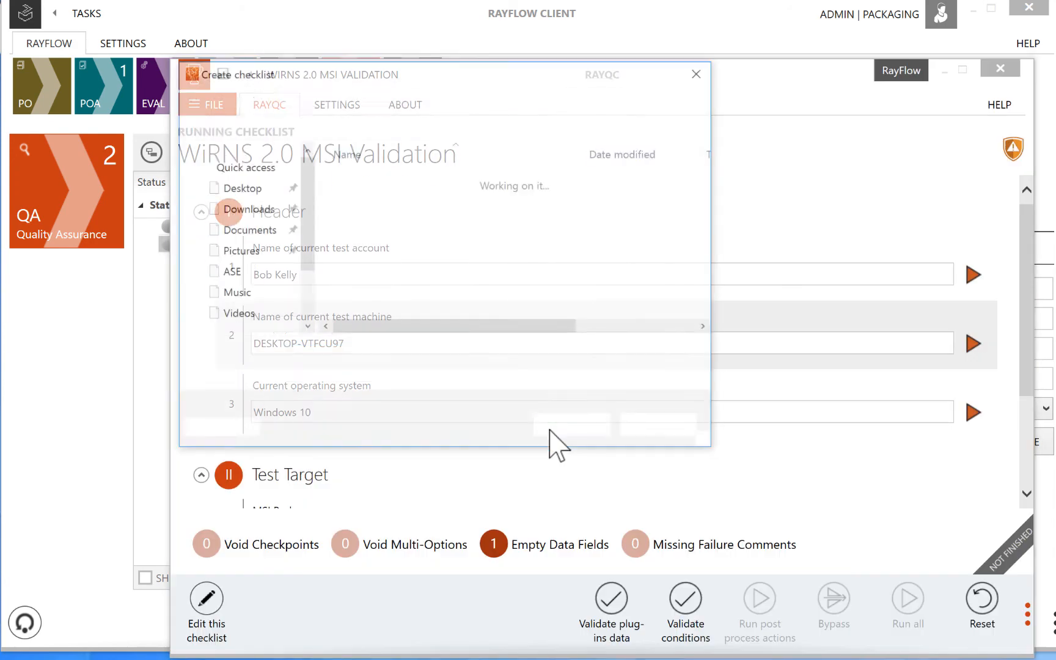
type("demo")
key("Return")
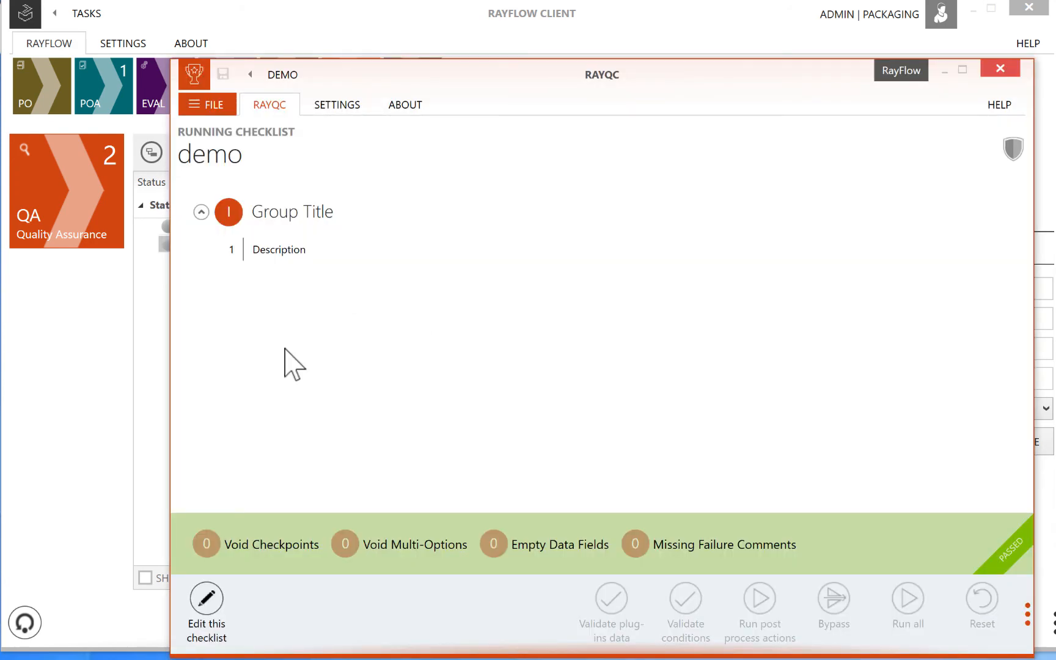
Open the demo checklist for editing and add a checkpoint and a data field to its group, placing the data field above the checkpoint
left_click(208, 604)
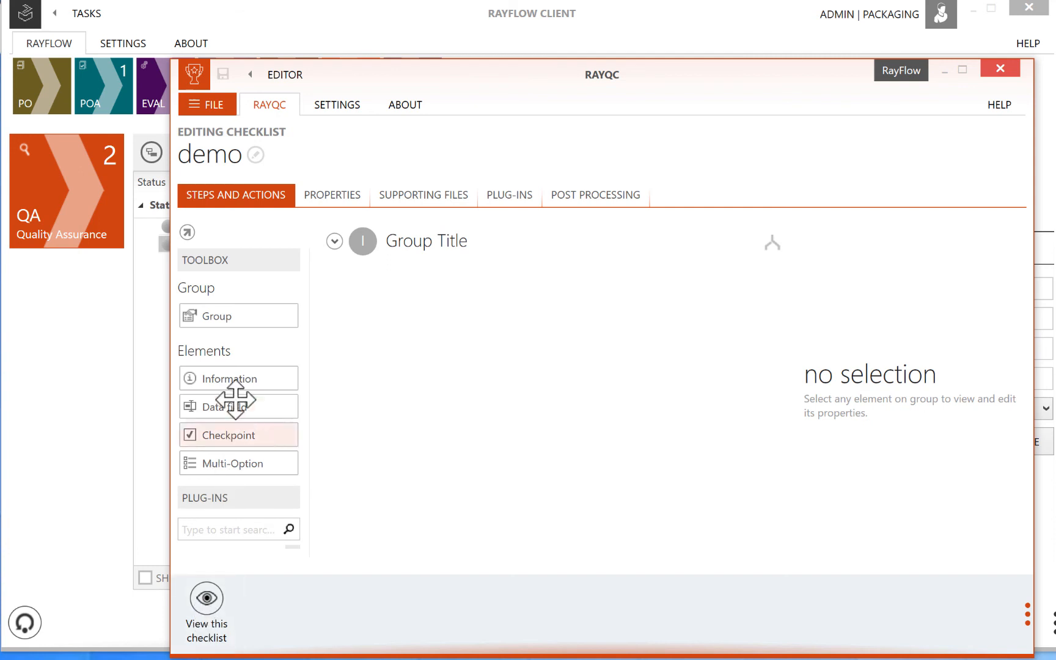
left_click(335, 241)
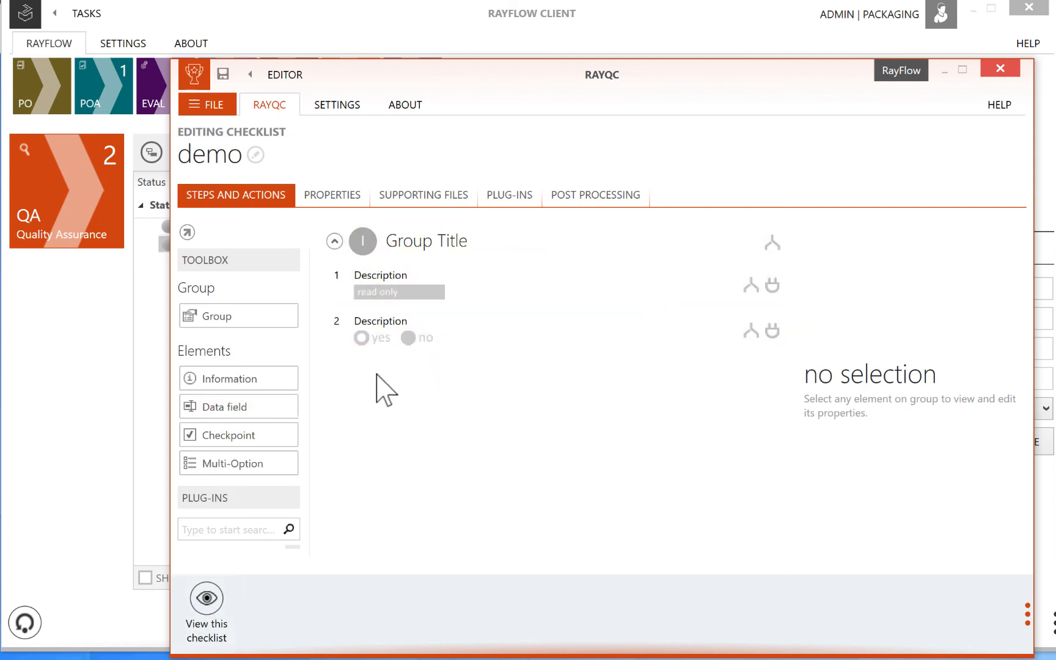
left_click_drag(233, 392, 389, 338)
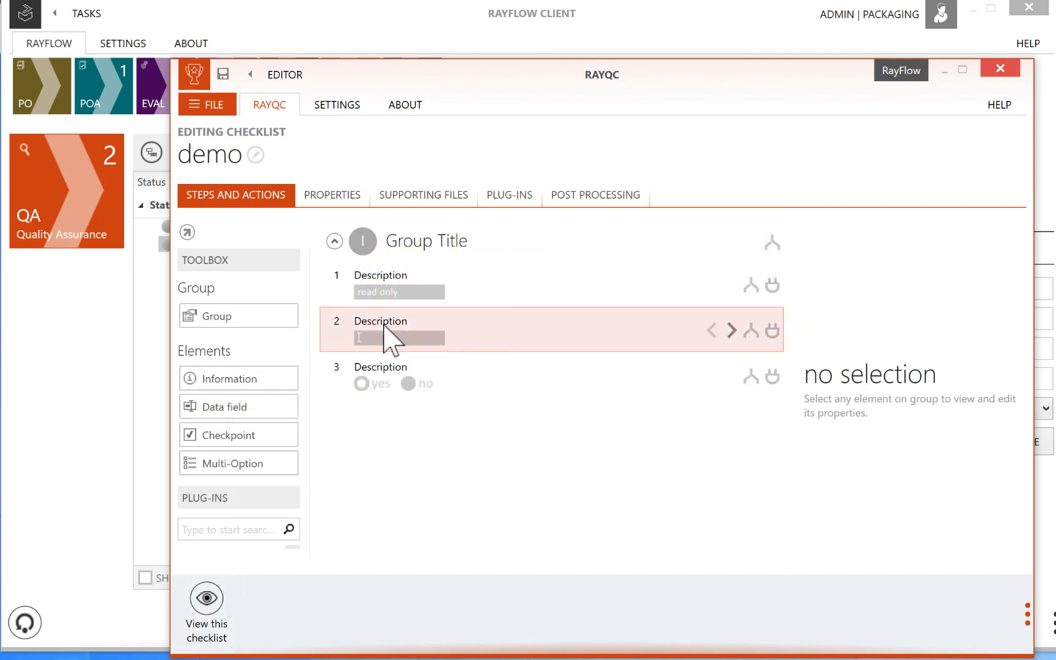
Add a multi-option element directly above the checkpoint, make Label 1 its default value, and close the RayQC checklist editor
left_click_drag(235, 406, 382, 367)
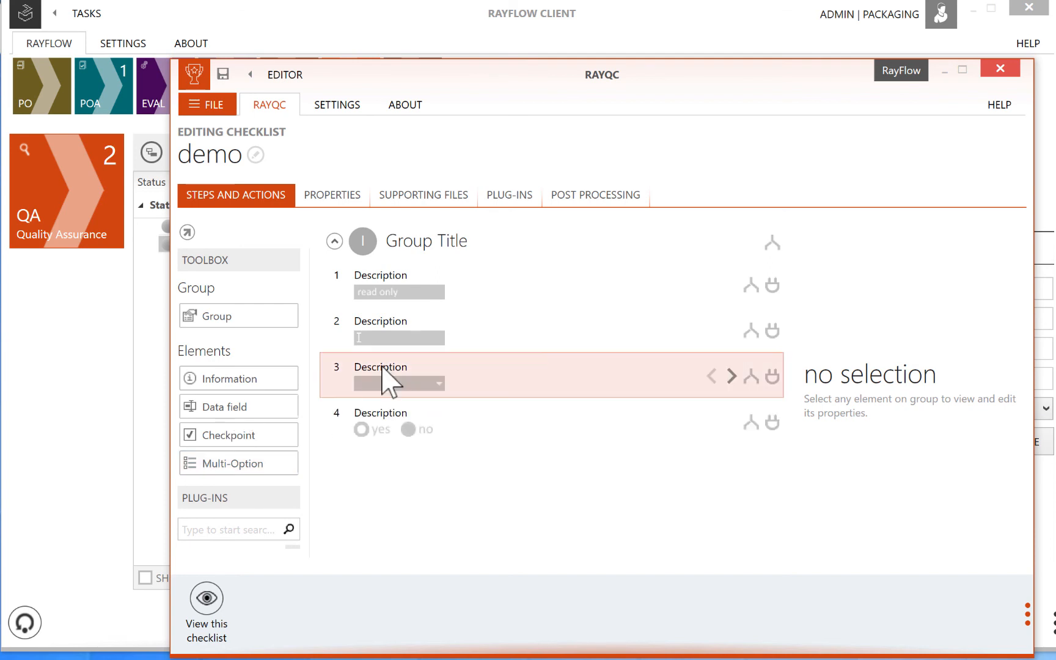
left_click(436, 382)
scroll(1019, 381, "down", 1)
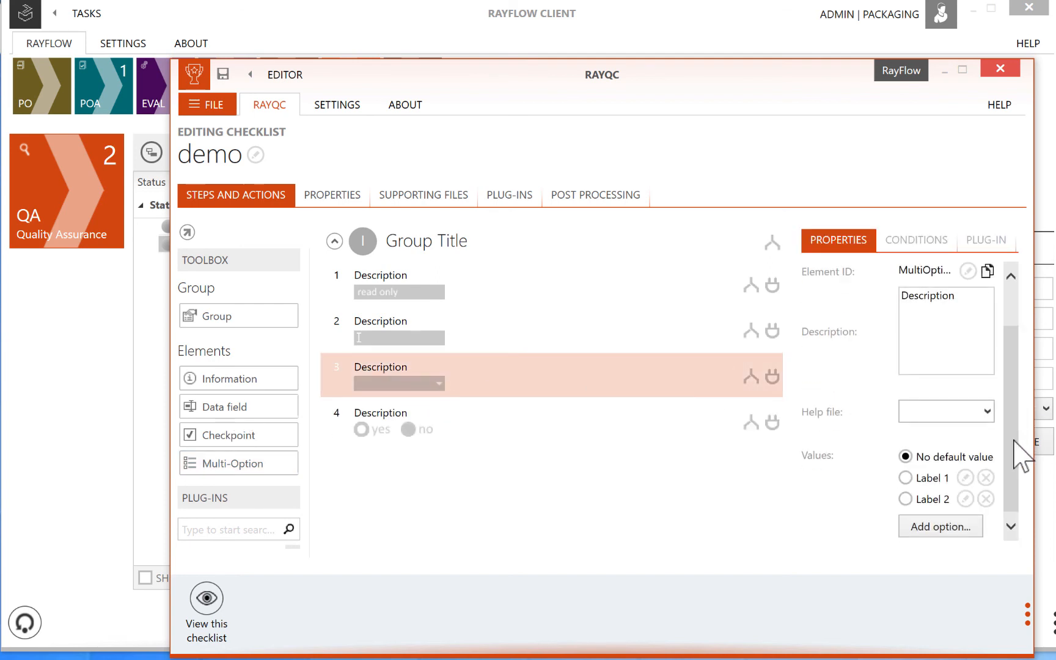
left_click(907, 478)
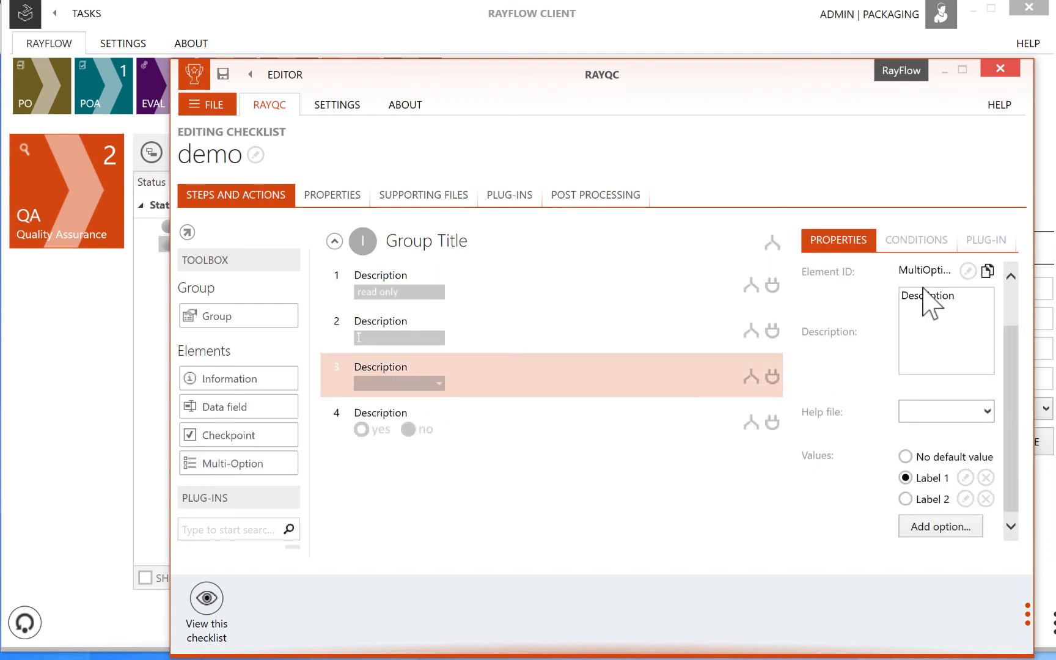
left_click(1002, 67)
left_click(565, 428)
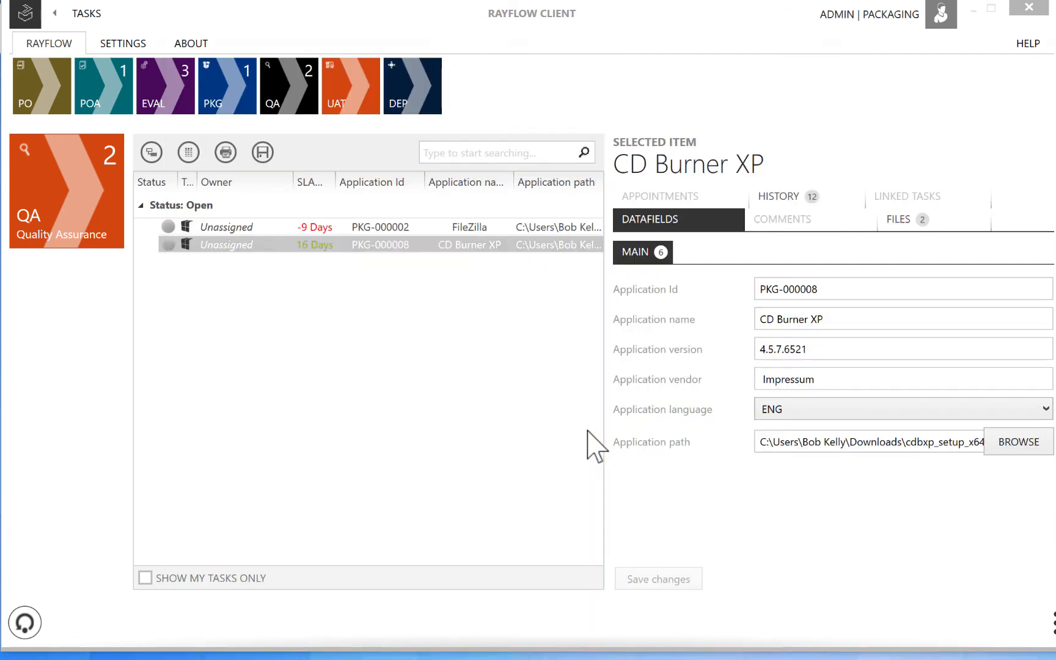
Change the status of the CD Burner XP task in Quality Assurance so that it advances to the User Acceptance phase
right_click(283, 245)
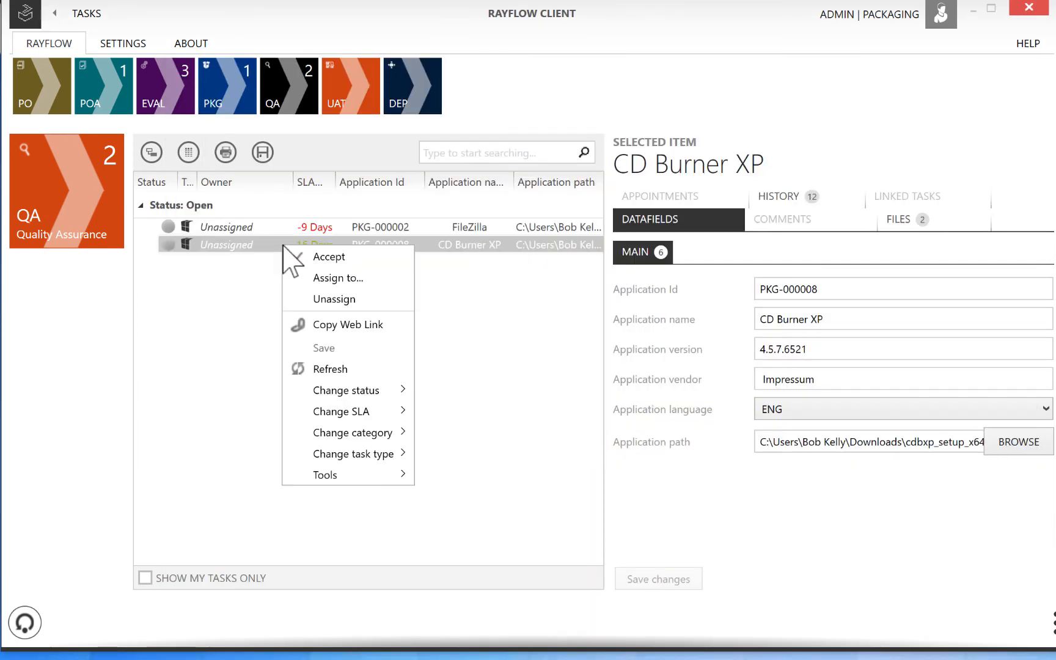
mouse_move(371, 396)
left_click(492, 413)
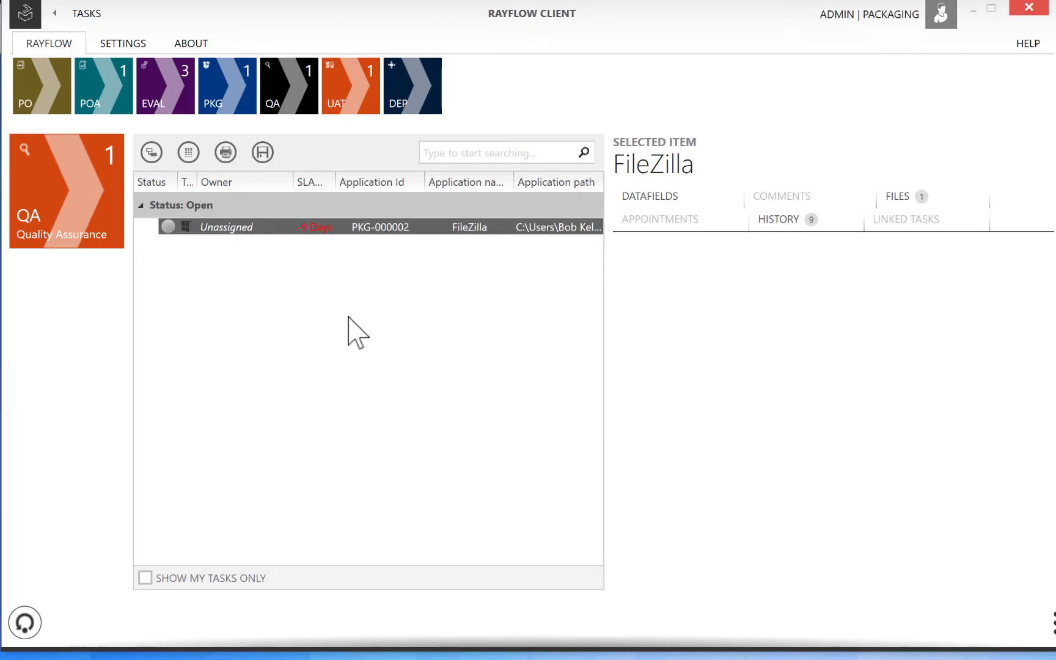
Change the CD Burner XP task's status in User Acceptance to advance it to the DEP phase, and open that phase's task list
left_click(336, 105)
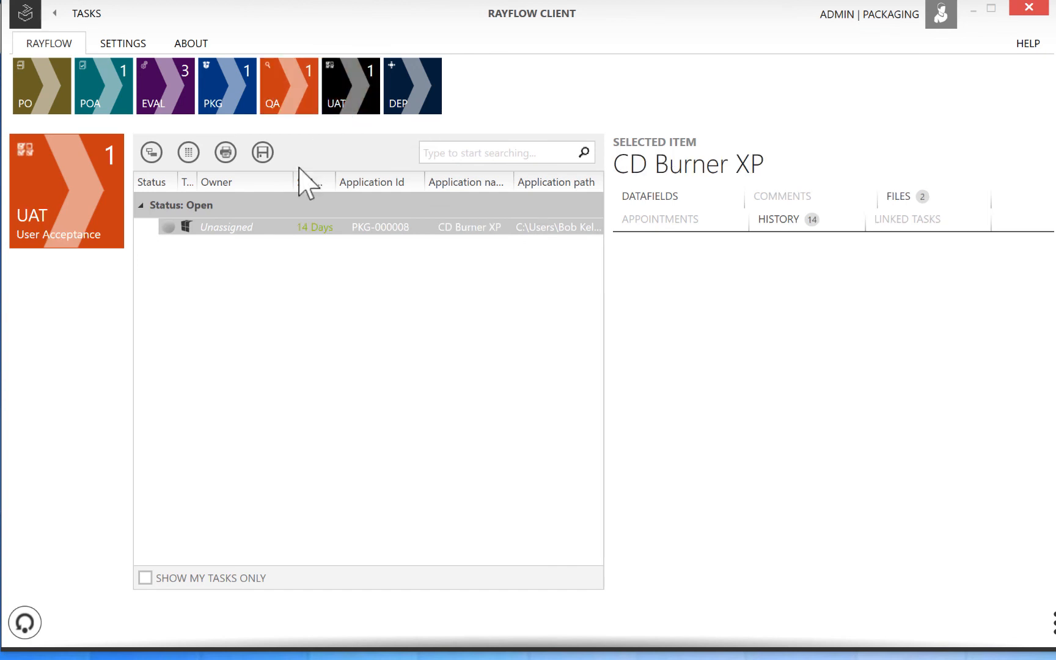
right_click(277, 228)
mouse_move(371, 454)
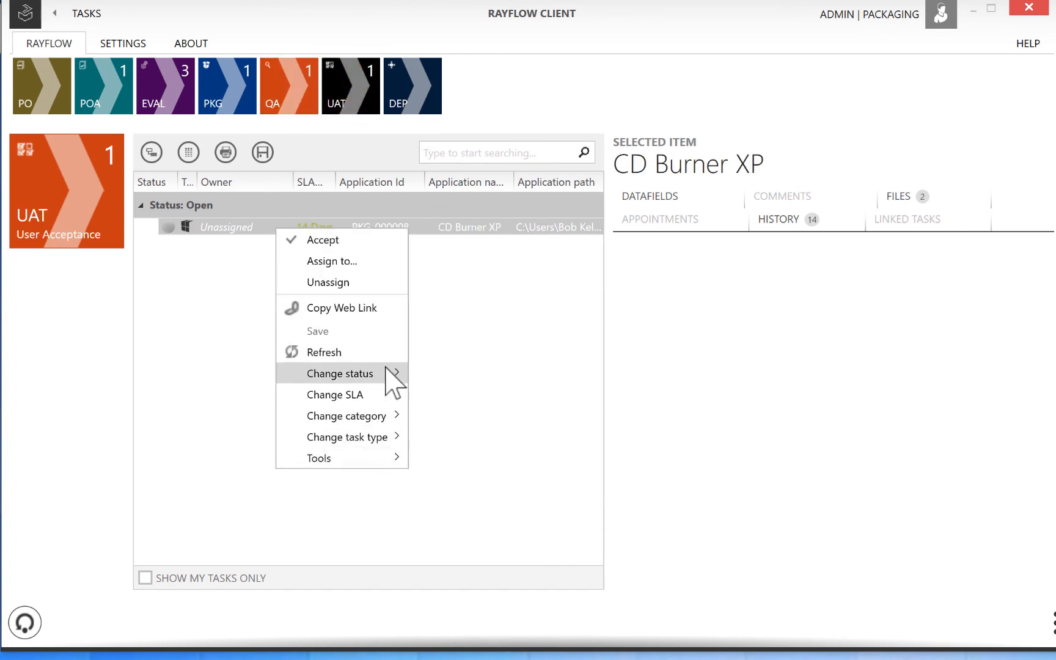
mouse_move(391, 372)
left_click(480, 420)
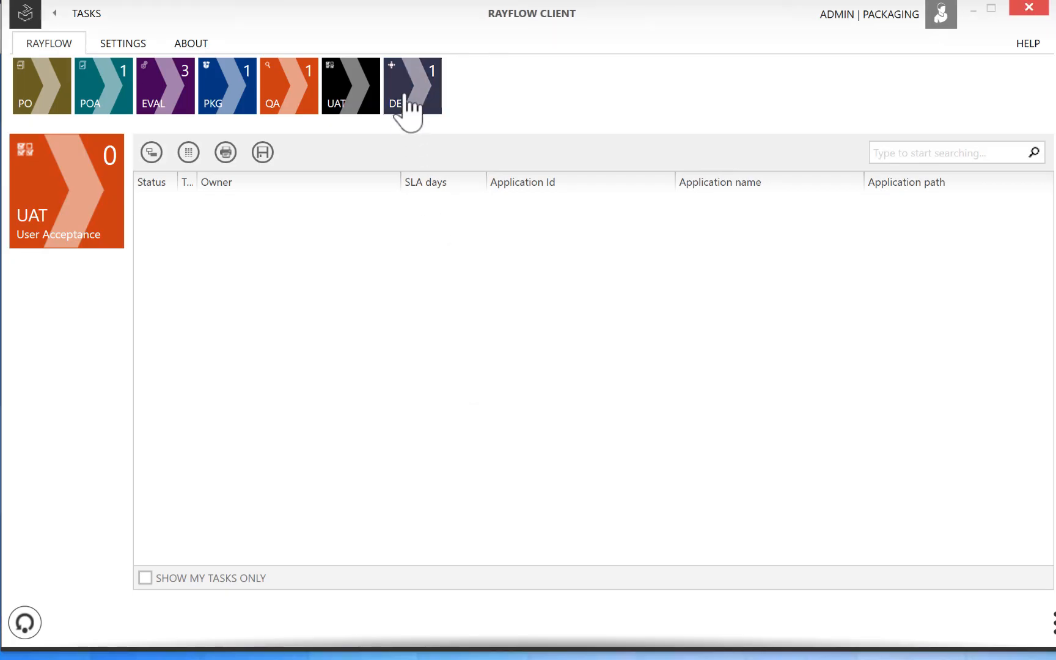
left_click(405, 101)
right_click(254, 226)
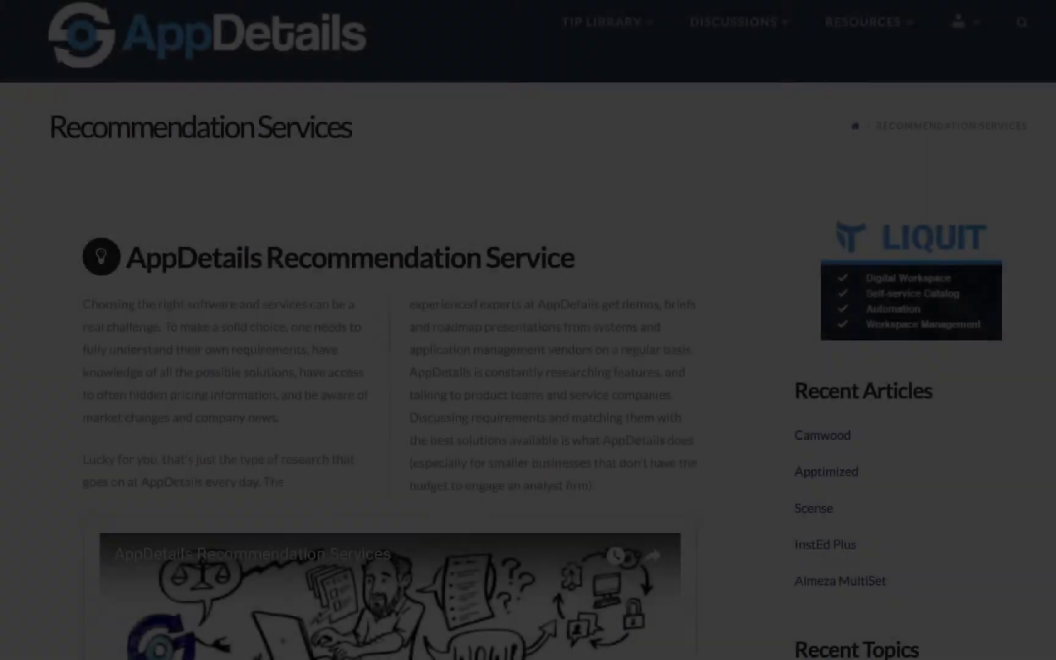
scroll(527, 330, "down", 2)
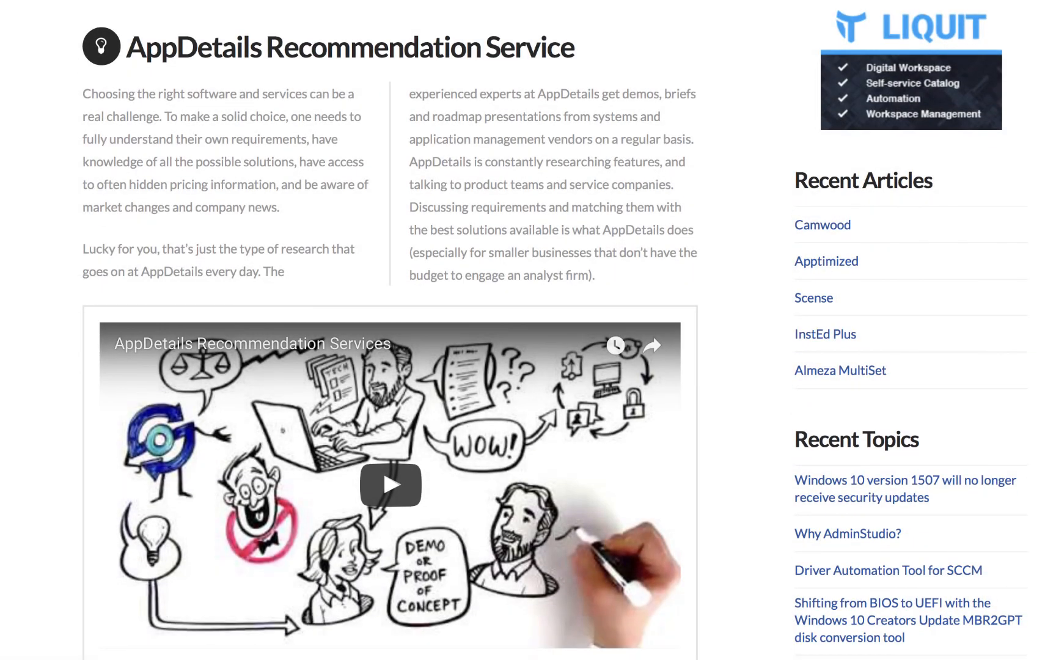
scroll(528, 330, "down", 7)
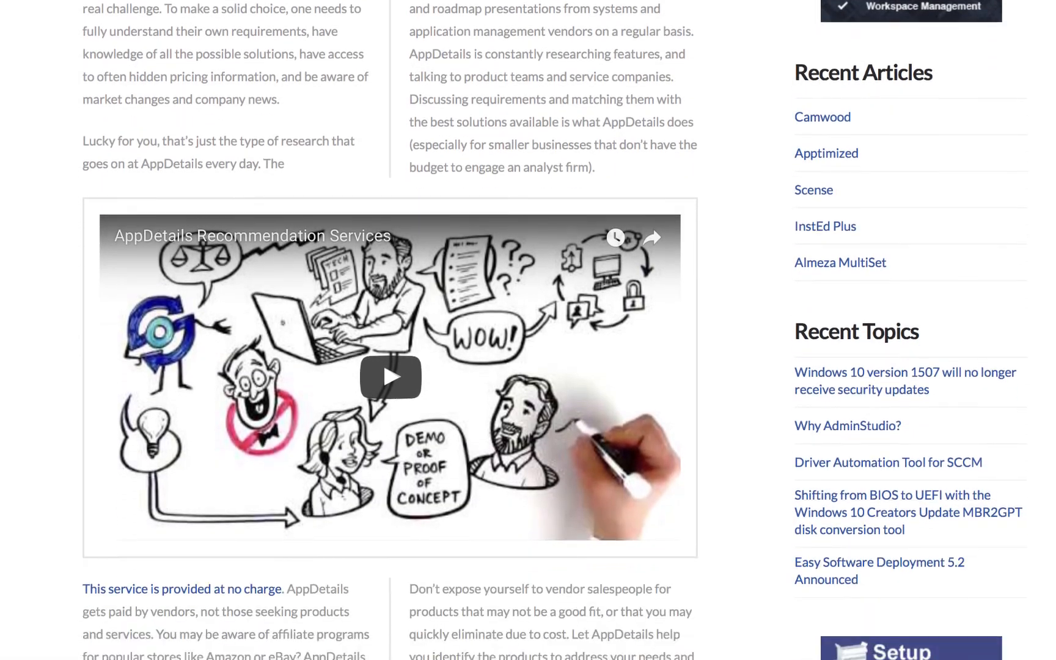
scroll(527, 330, "down", 7)
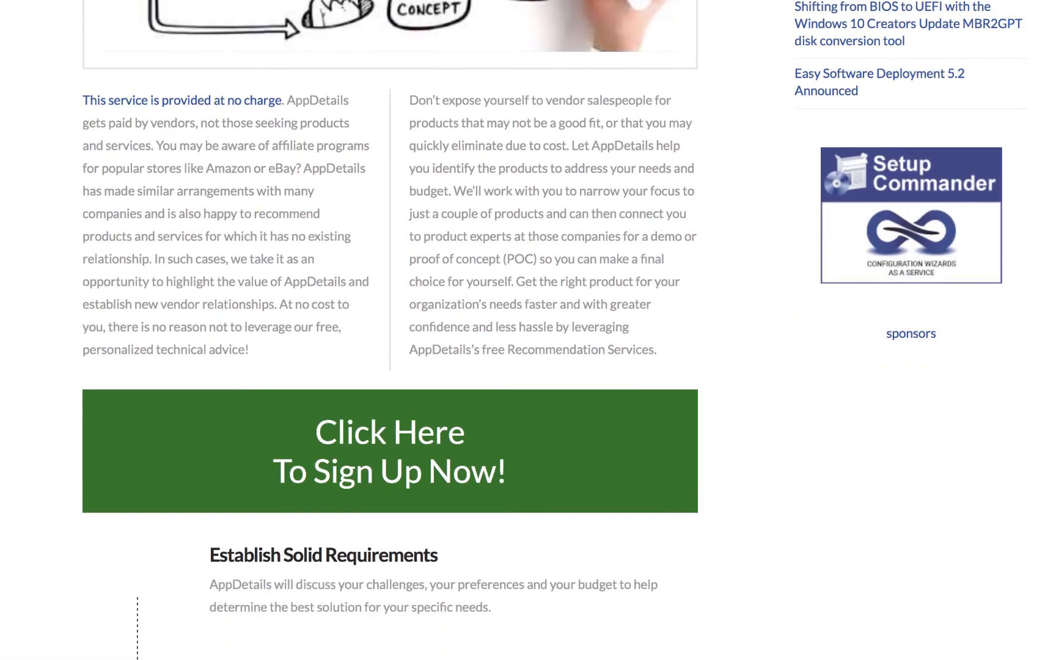
scroll(528, 330, "down", 3)
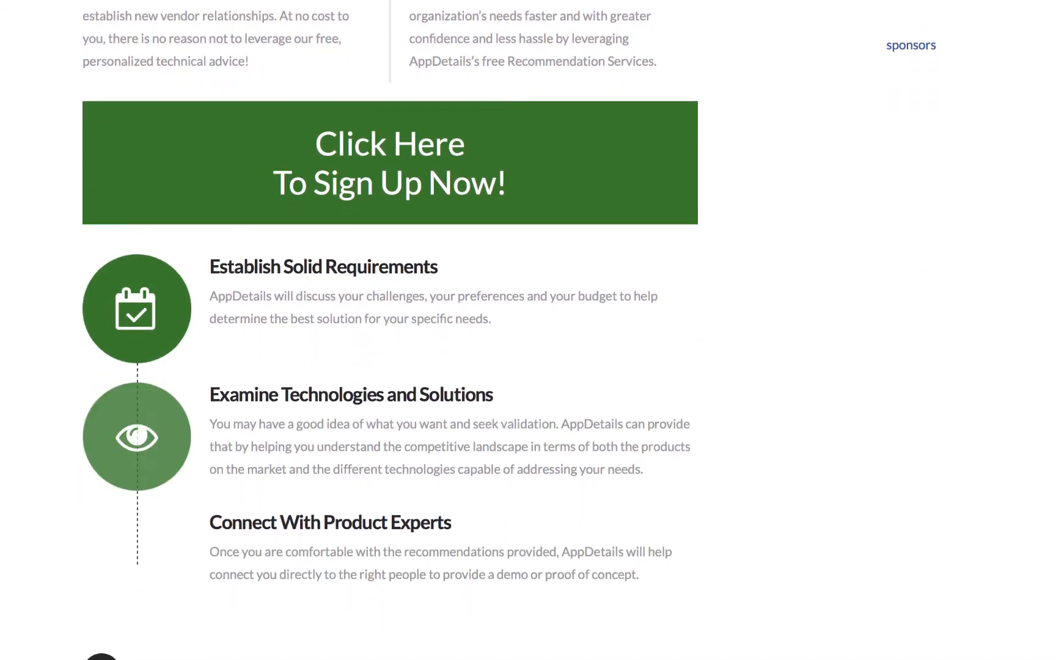
scroll(528, 330, "down", 1)
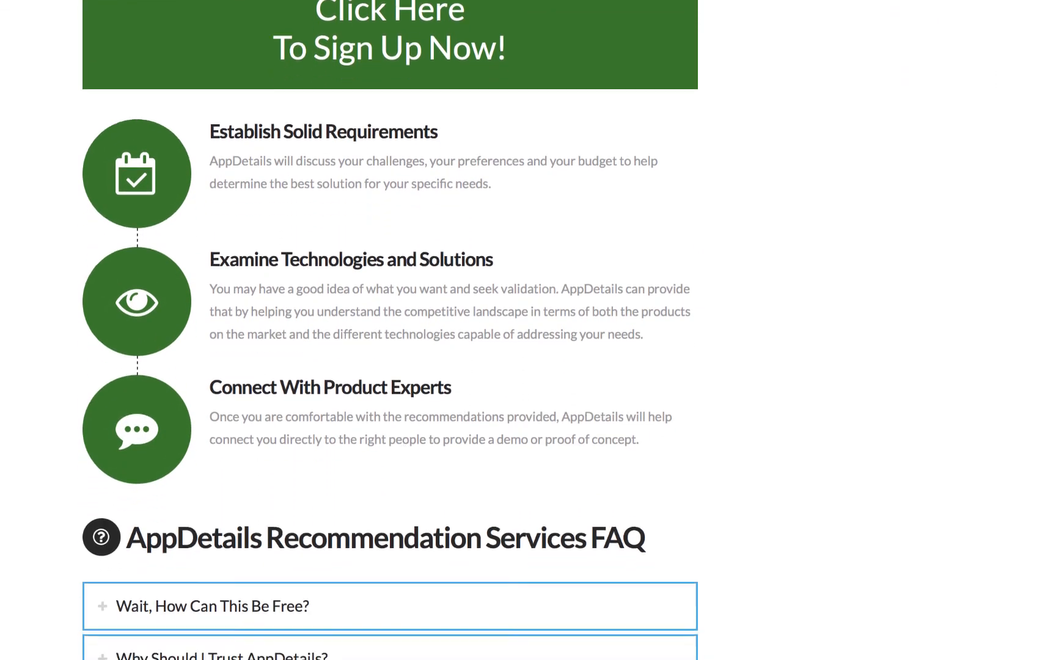